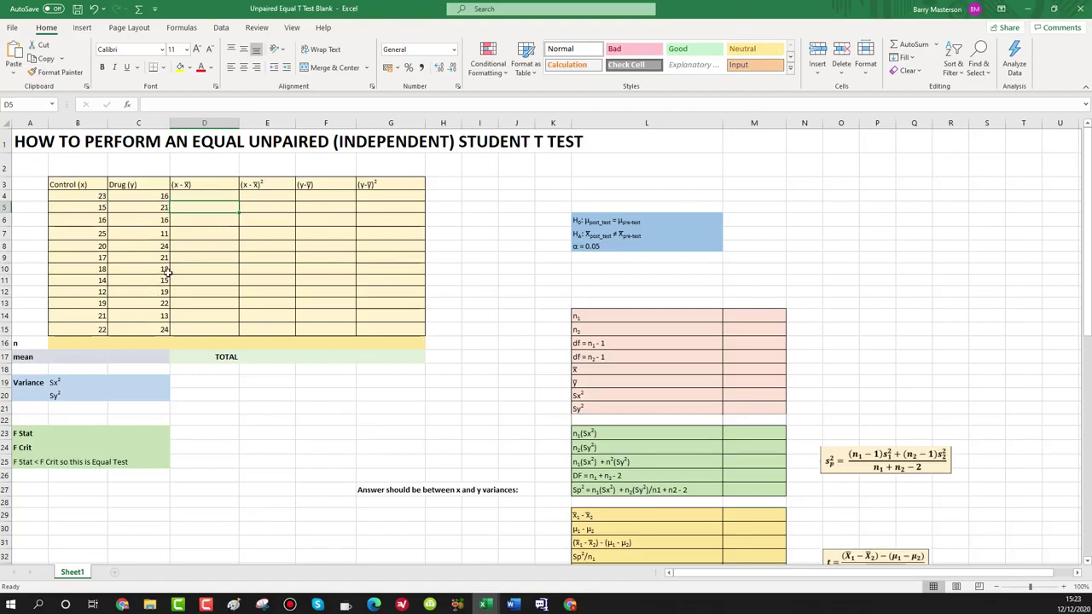
click(201, 194)
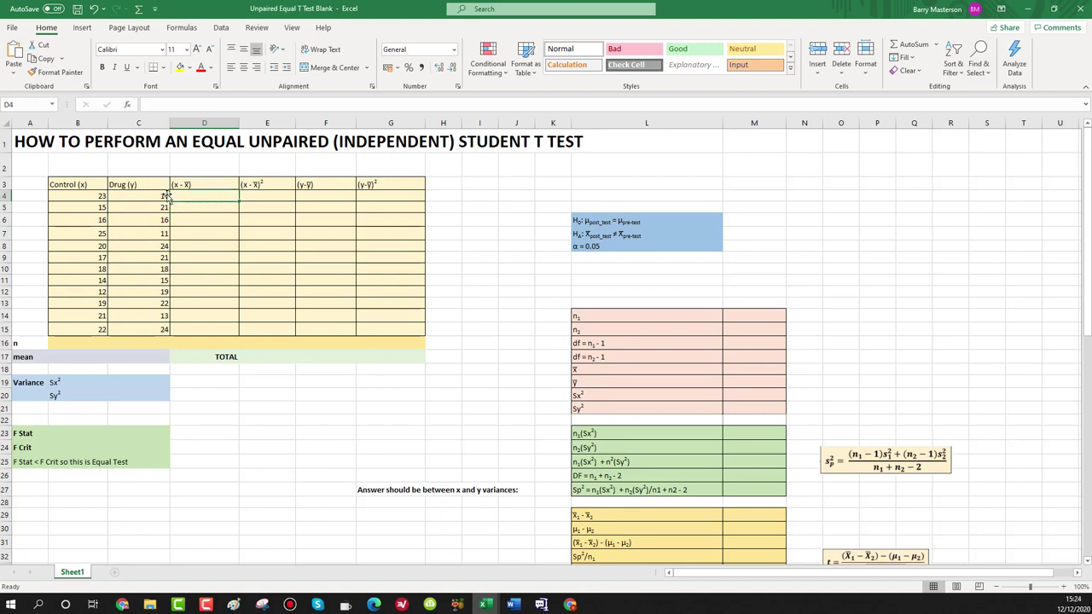
click(86, 197)
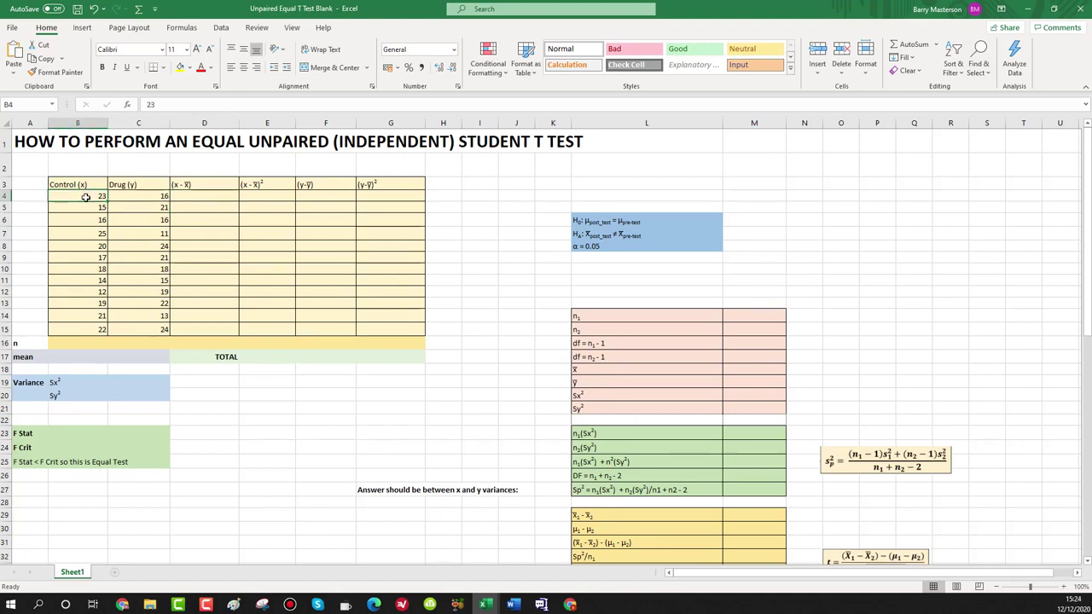
drag(85, 197, 88, 208)
Step: Calculate the Control (x) sample size n in B16 with a COUNT formula over B4:B15
click(89, 343)
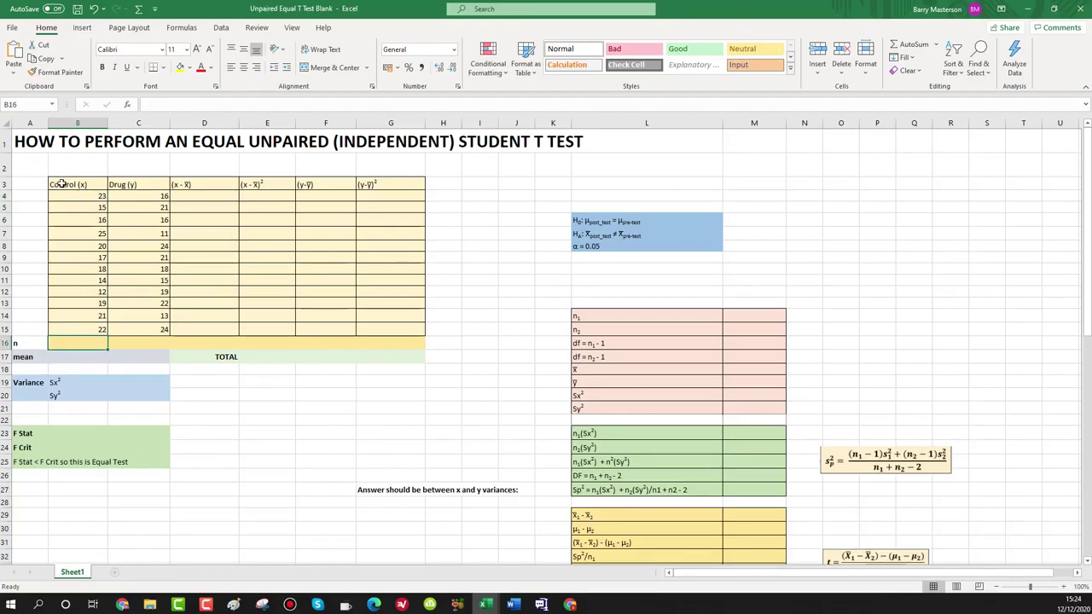
text(=COUNT()
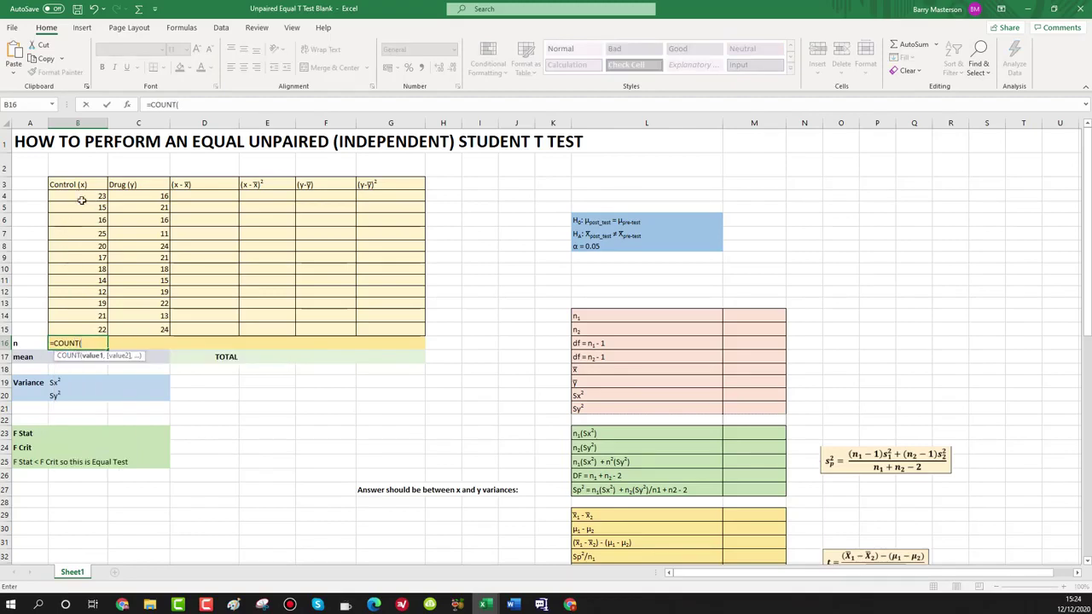
drag(87, 196, 78, 331)
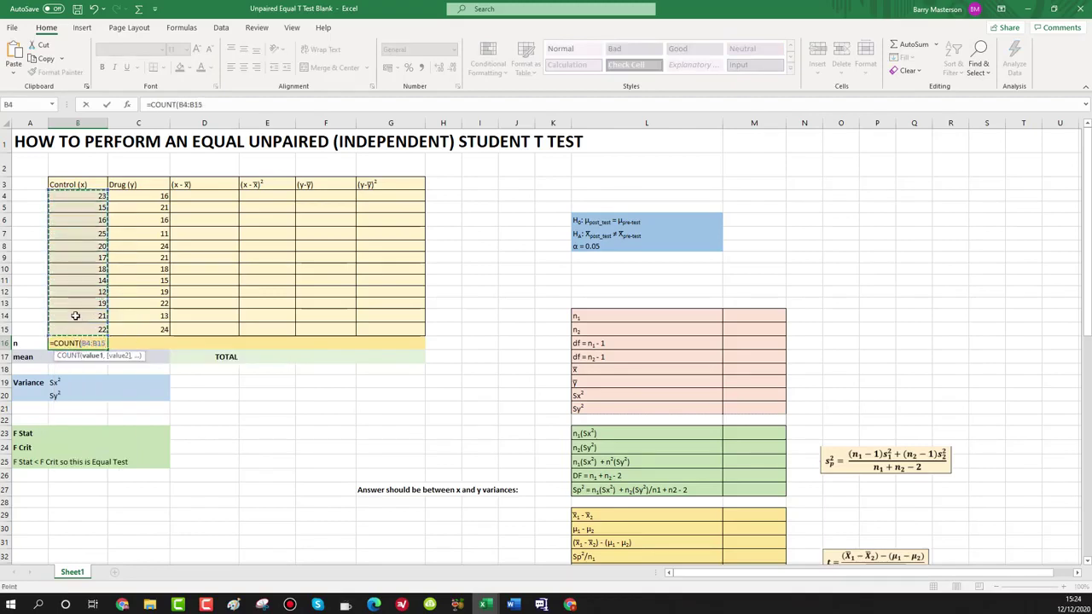
key(Return)
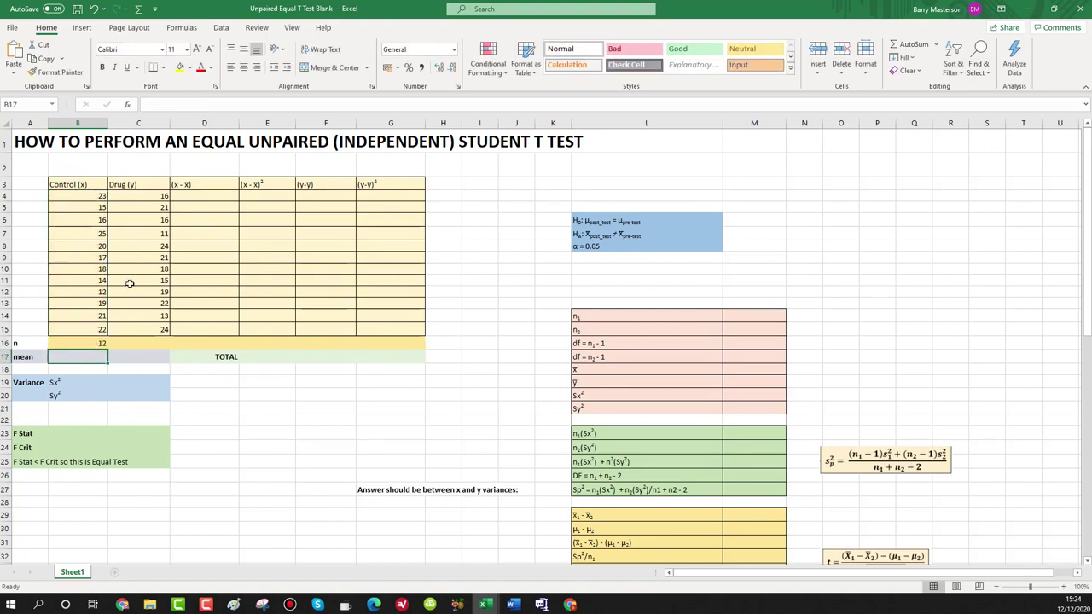
Step: Calculate the Drug (y) sample size n in C16 with the formula =COUNT(C4:C15)
click(131, 344)
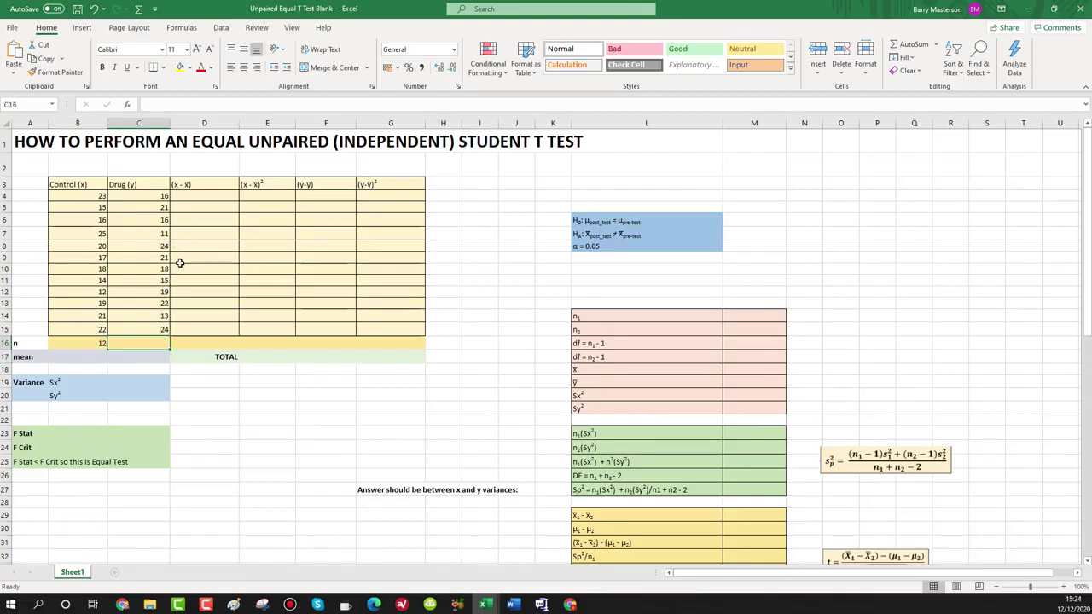
text(=COUN)
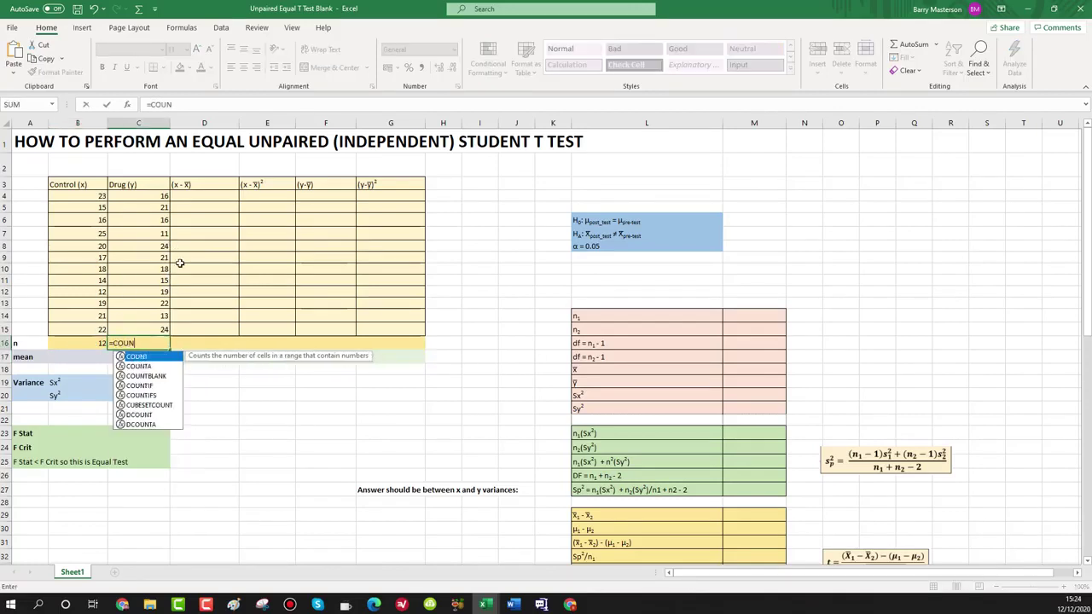
text(T()
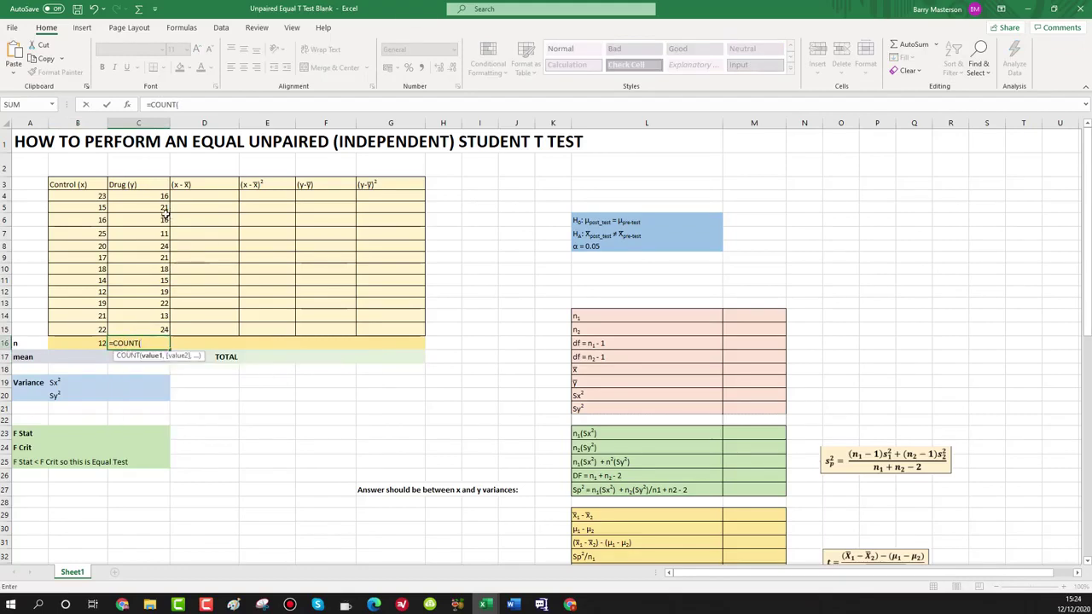
drag(162, 196, 161, 330)
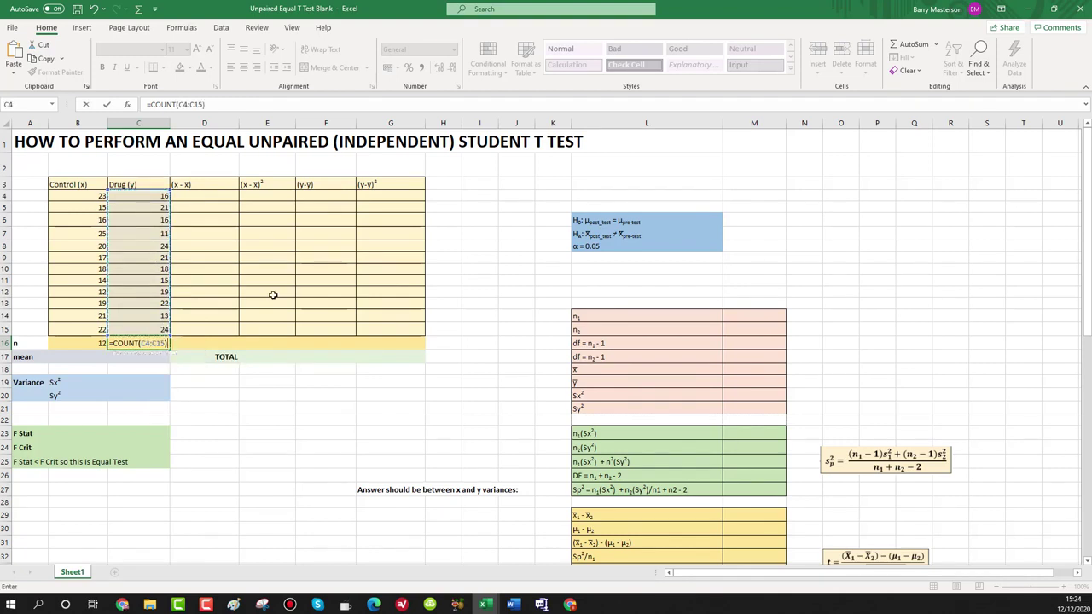
key(Return)
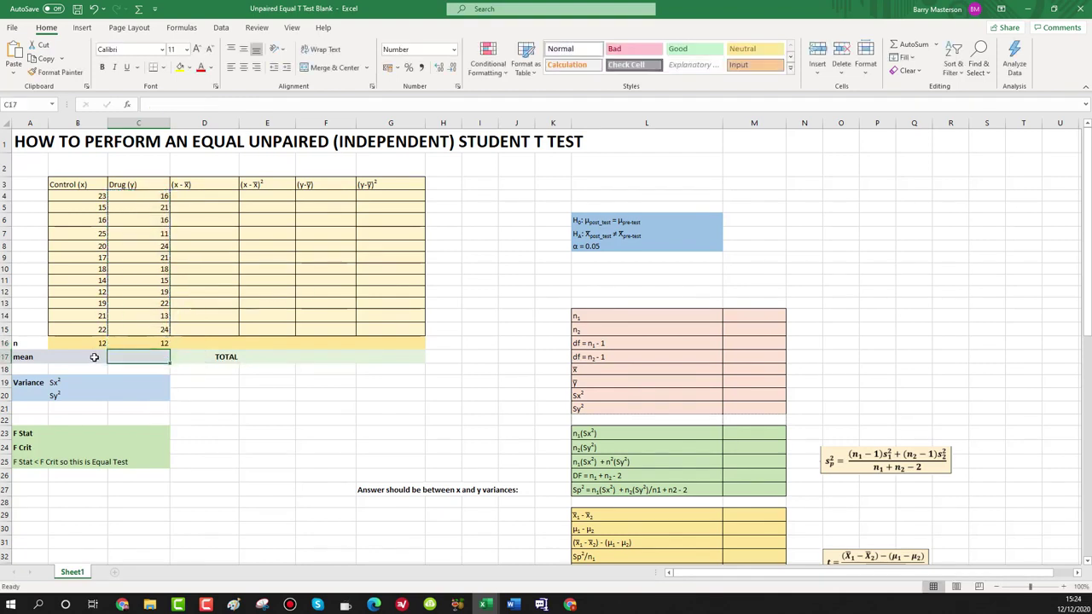
Step: Calculate the Control (x) mean in B17 with an AVERAGE formula over B4:B15
click(91, 355)
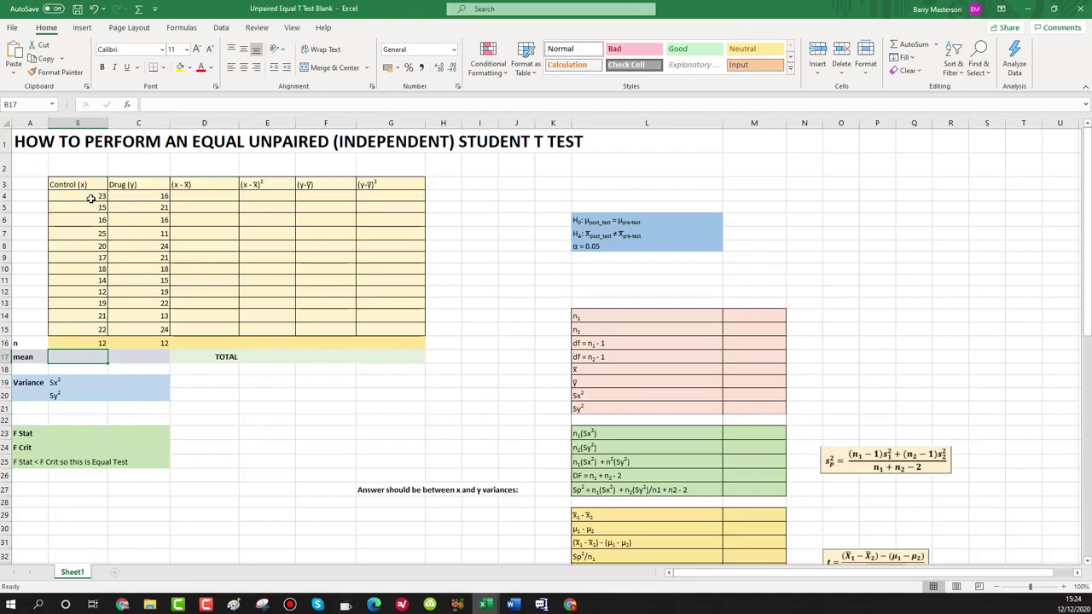
text(=)
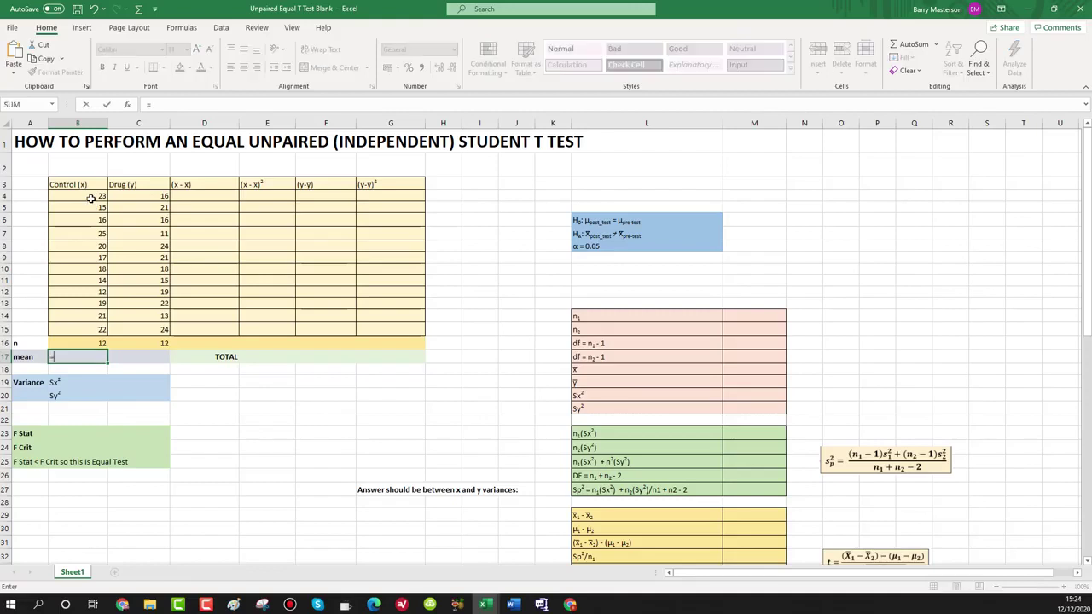
text(AVERAGE)
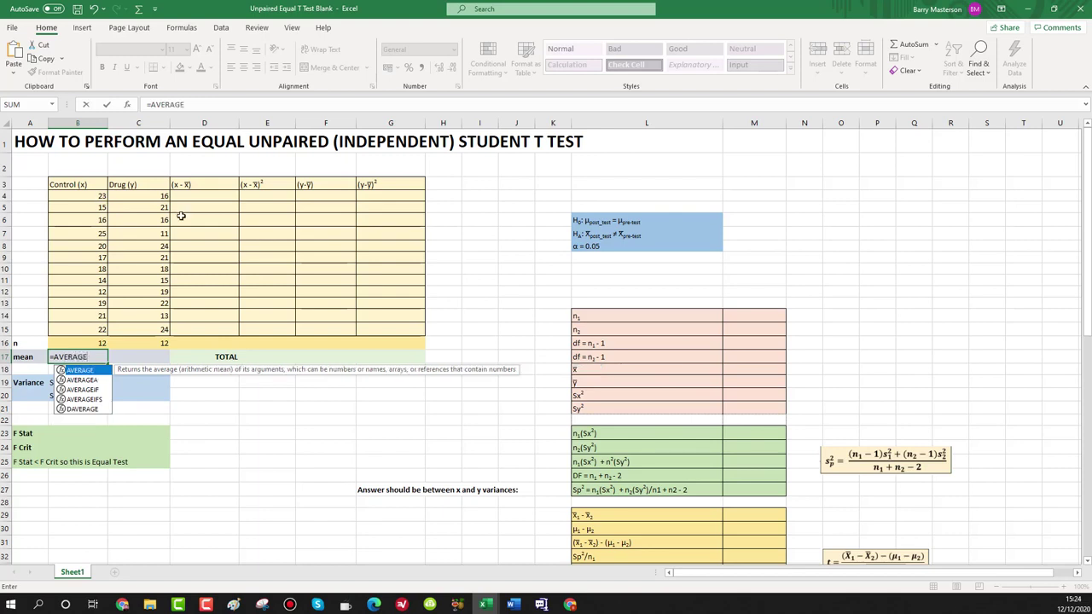
text(()
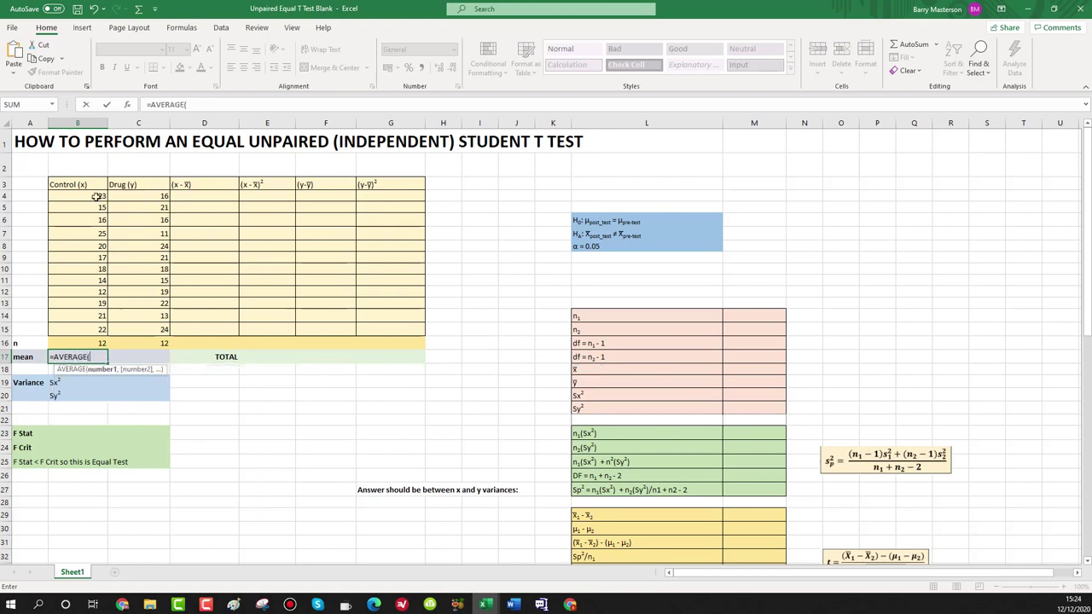
drag(86, 196, 89, 331)
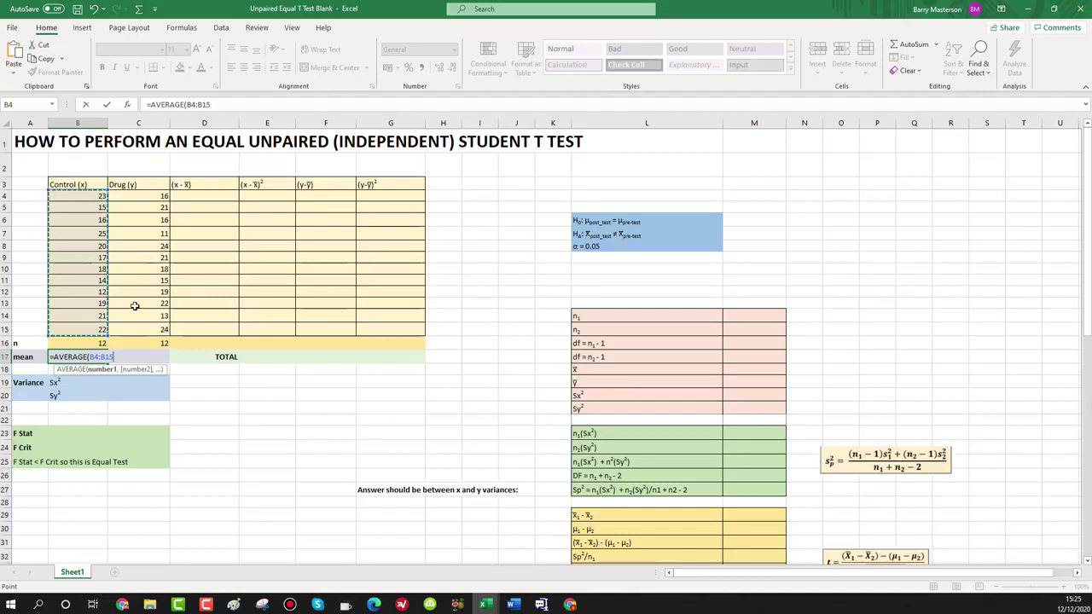
key(Return)
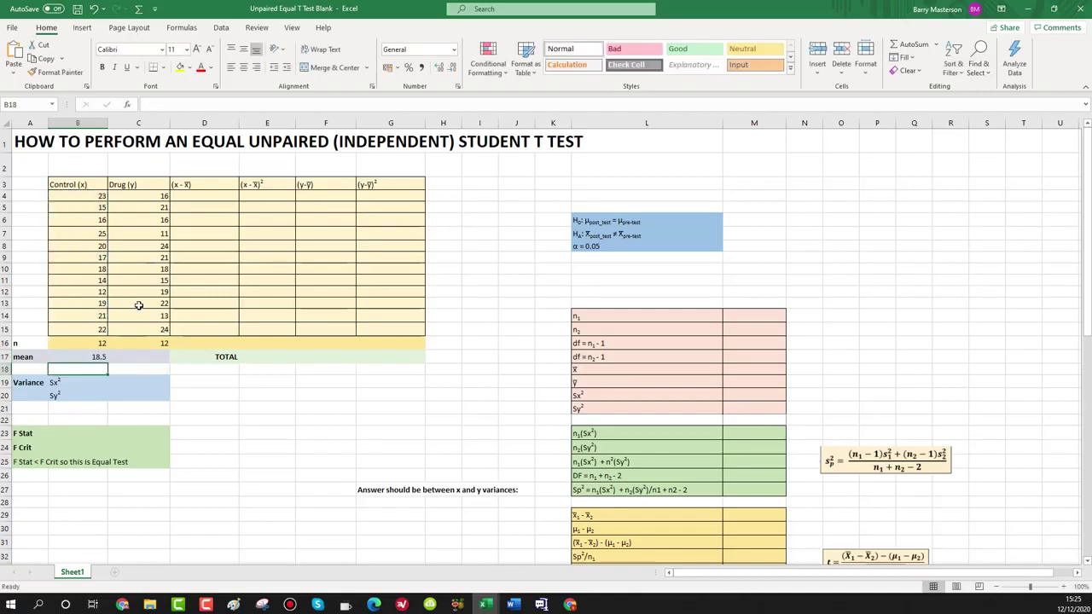
Step: Calculate the Drug (y) mean in C17 with an AVERAGE formula over C4:C15
click(153, 356)
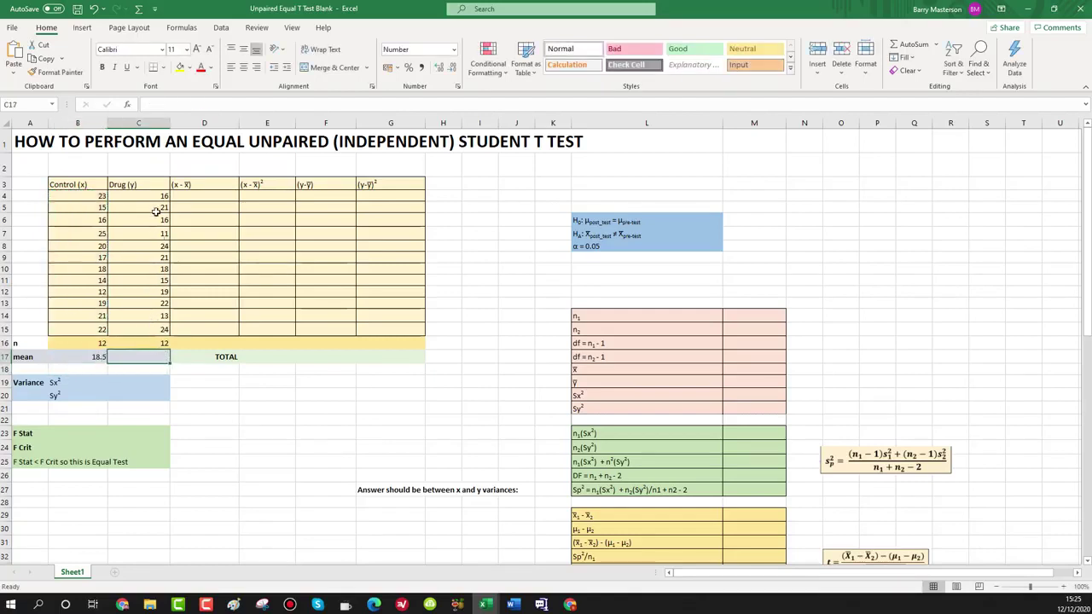
drag(152, 198, 154, 333)
click(151, 354)
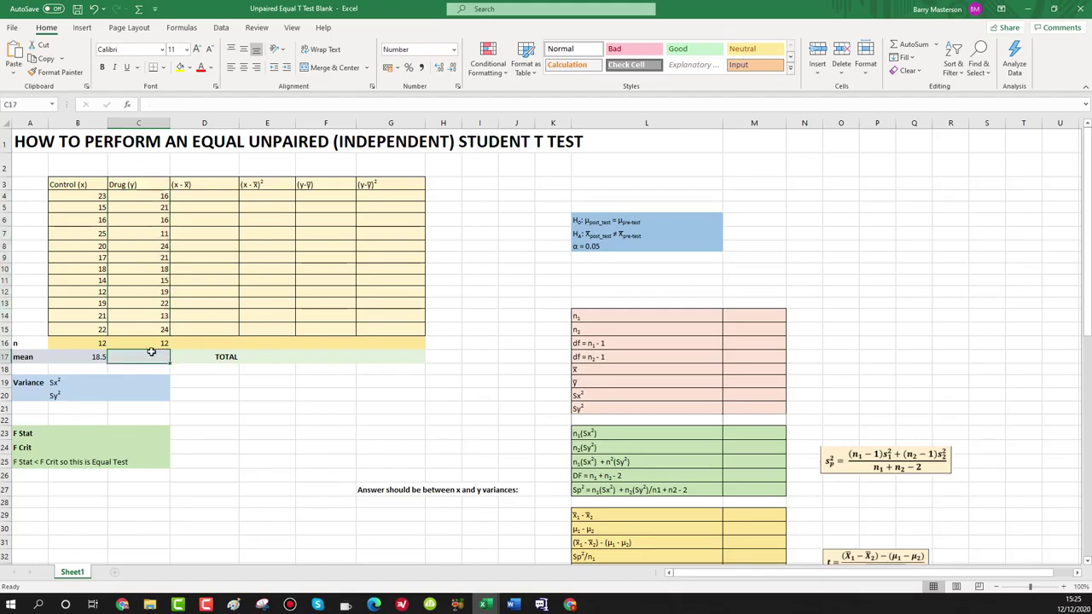
text(=AVERAGE)
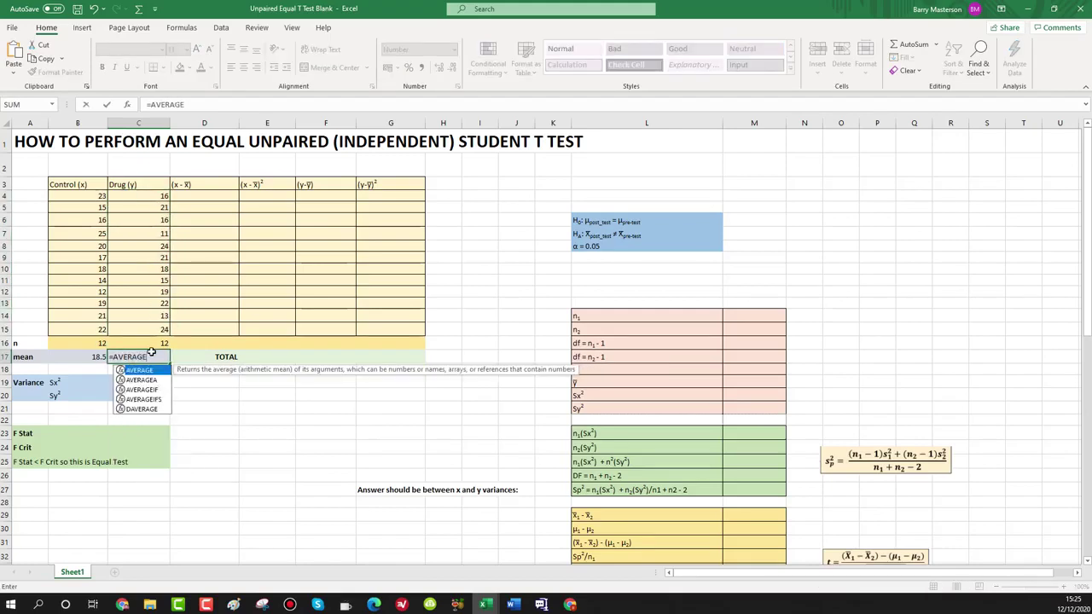
text(()
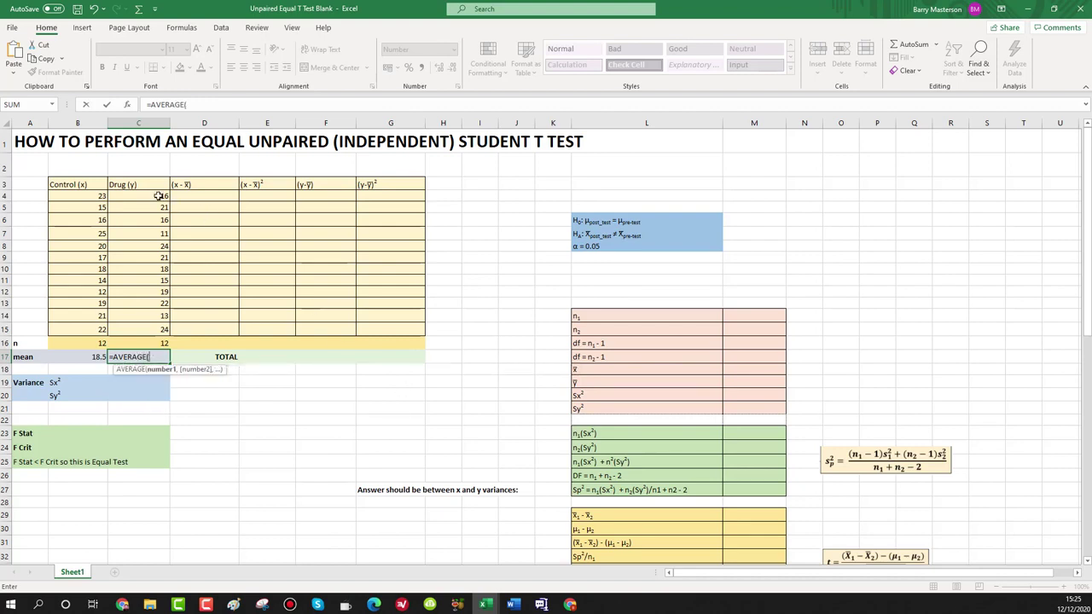
drag(161, 198, 140, 327)
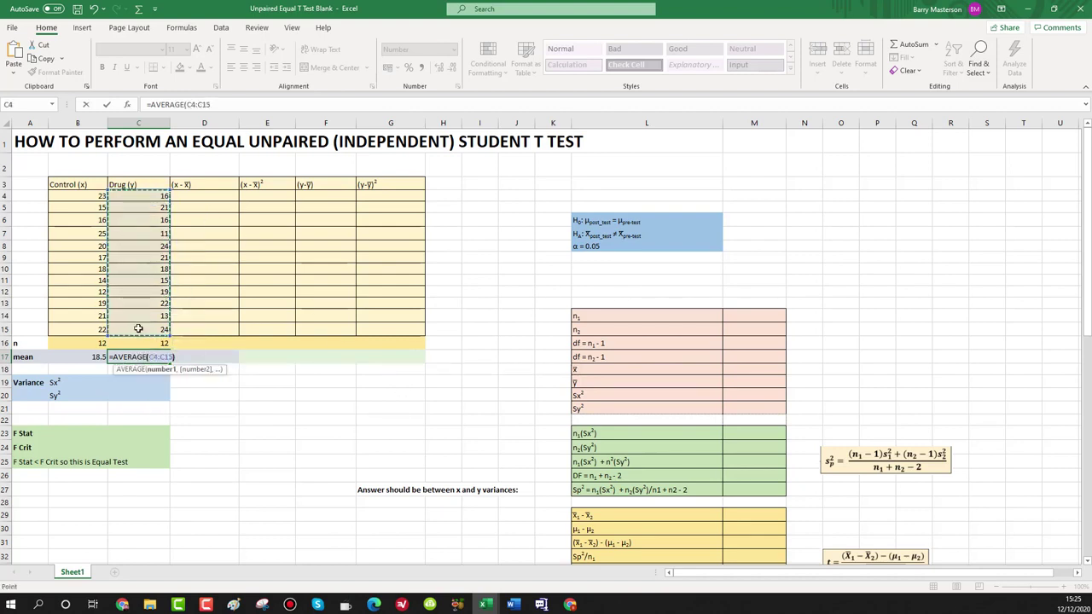
key(Return)
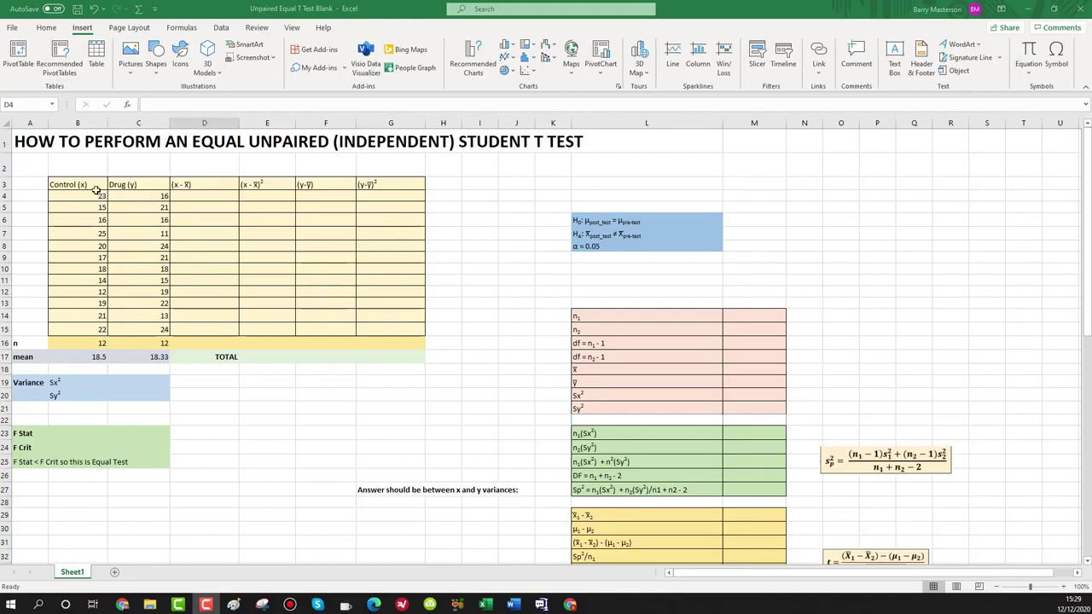
click(100, 195)
text(23)
key(ctrl+Return)
Step: Enter =B4-$B$17 in D4 for the Control deviation from its mean and fill the formula down to D15
click(184, 193)
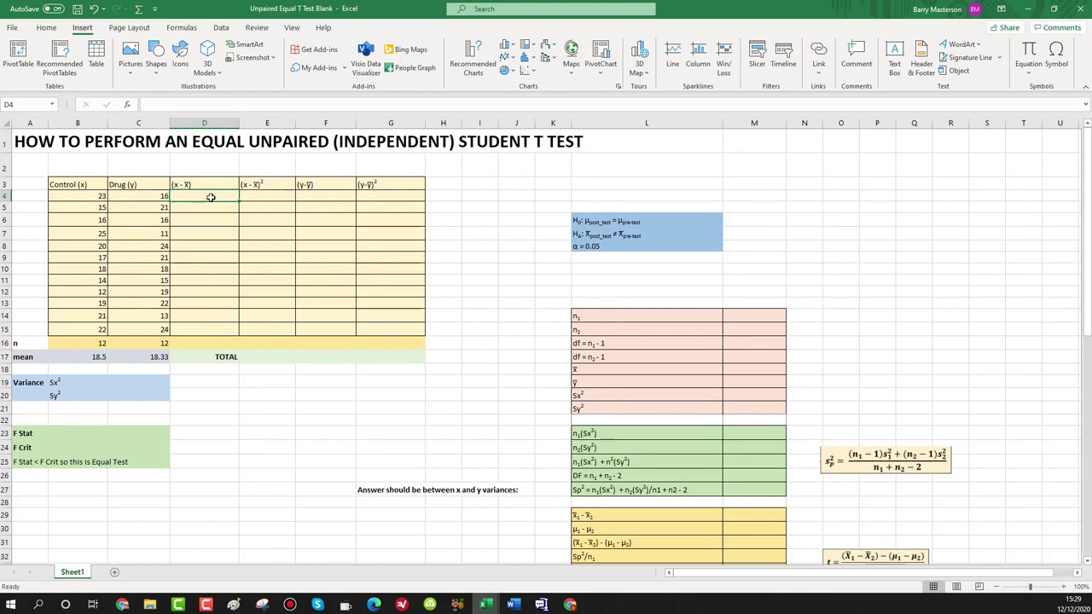
text(=)
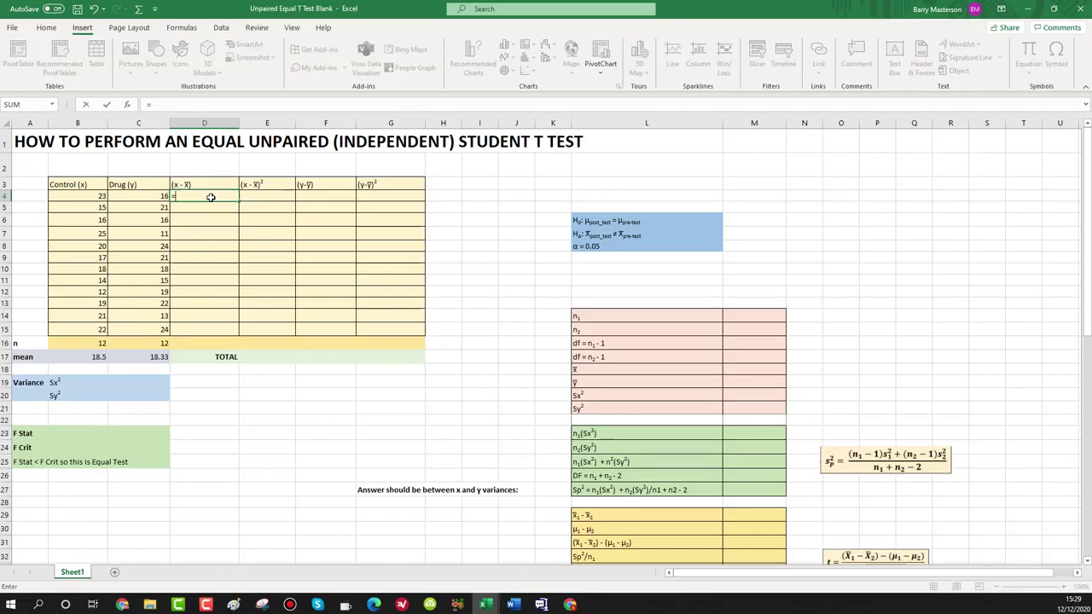
click(98, 196)
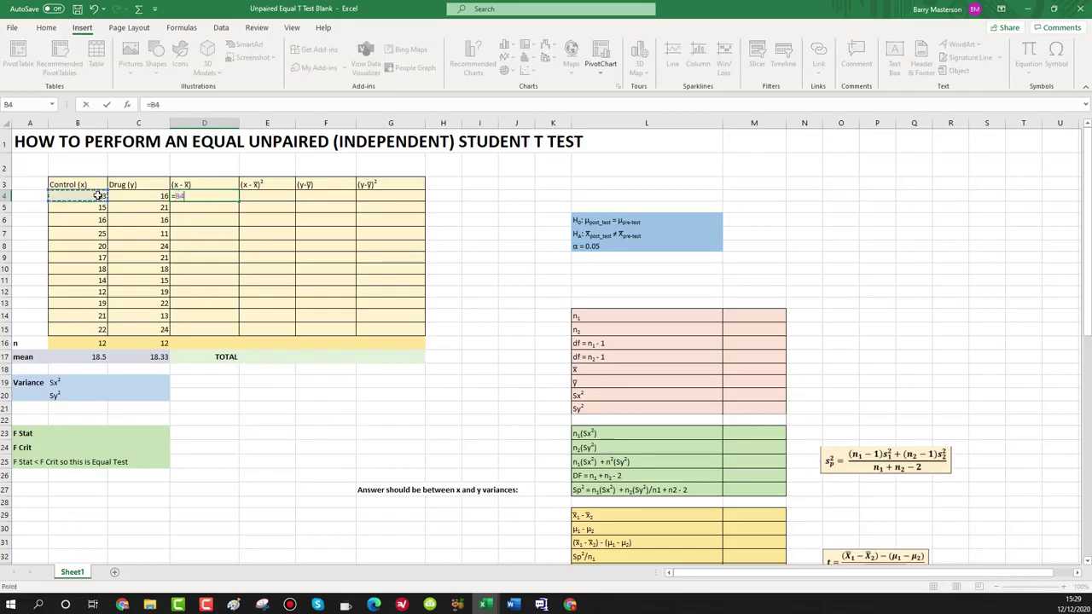
text(-)
click(96, 356)
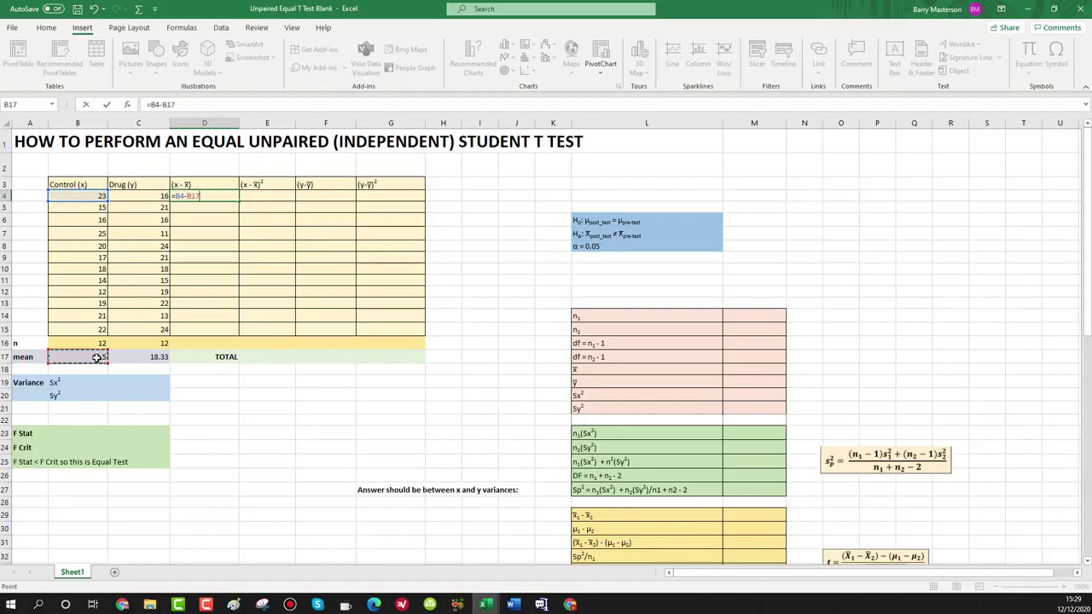
click(188, 196)
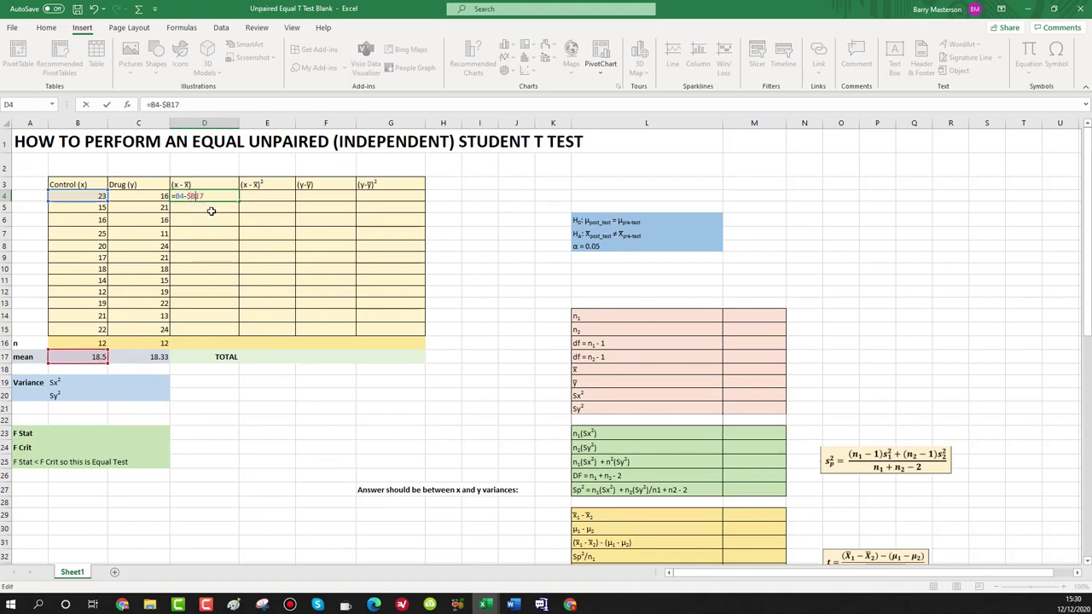
text($)
key(ctrl+Return)
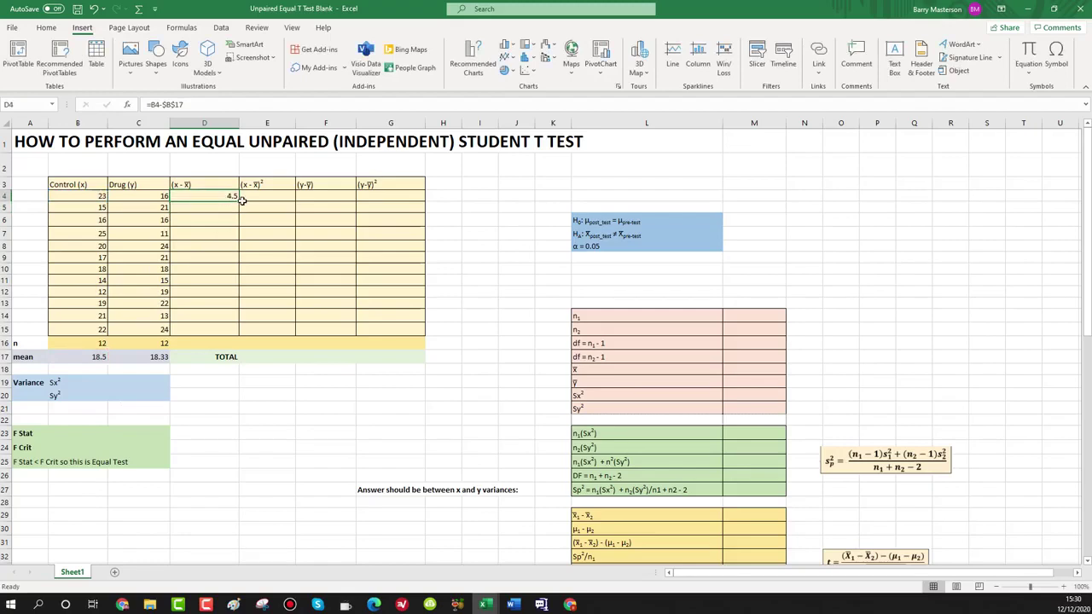
drag(240, 203, 234, 332)
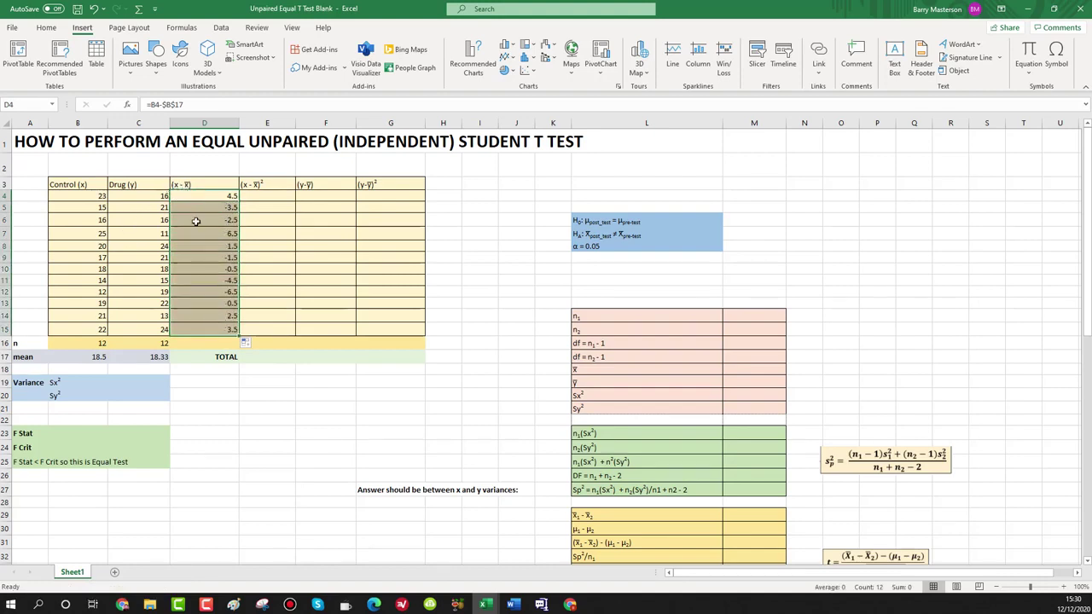
Step: Enter =C4-$C$17 in F4 to calculate the first Drug value's deviation from the Drug mean
click(345, 213)
click(323, 197)
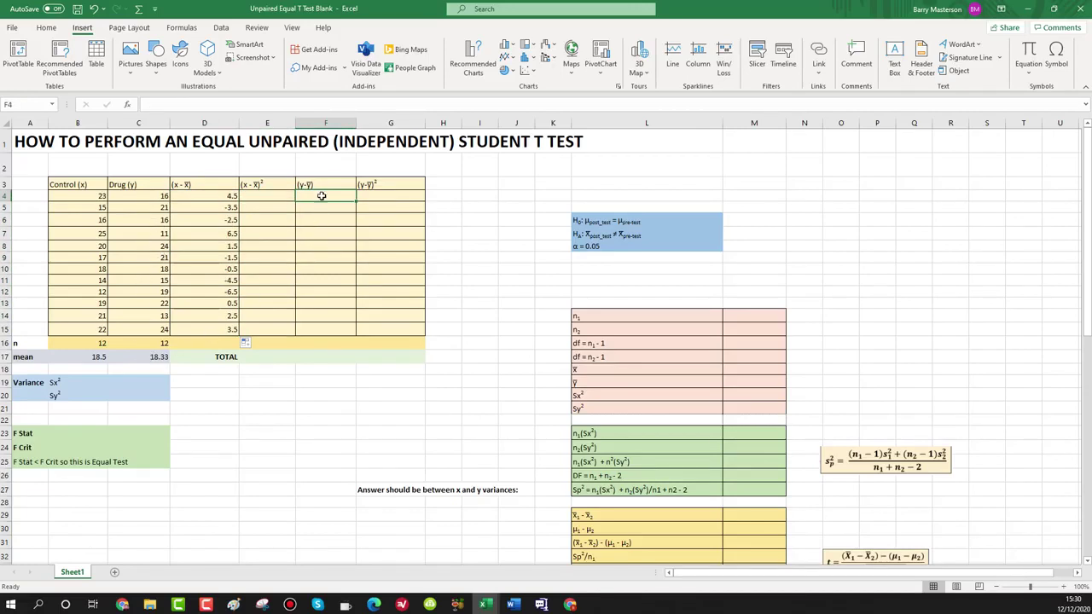
text(=)
click(158, 196)
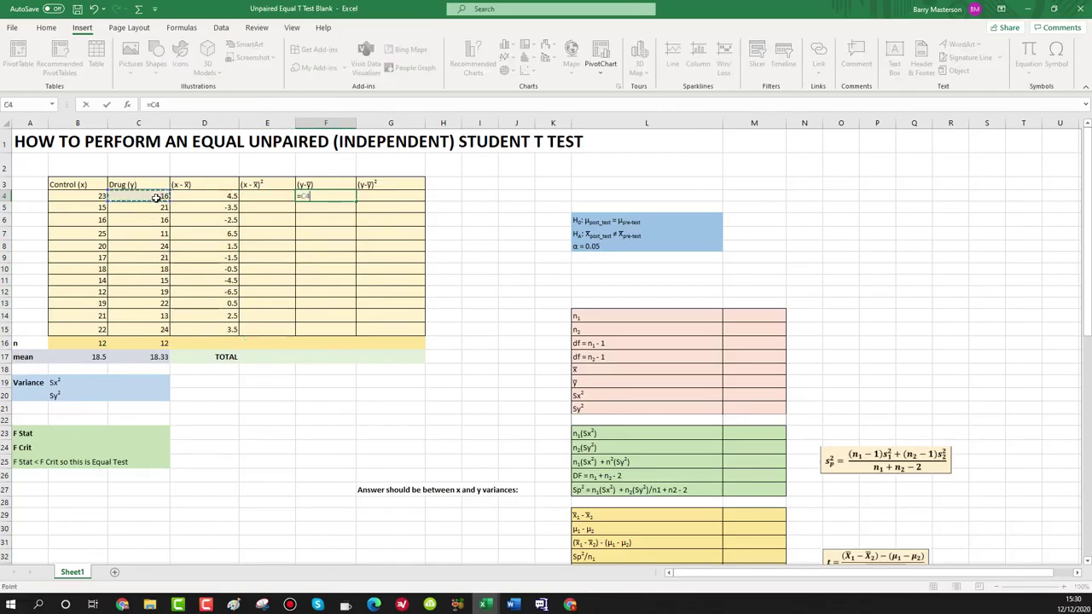
text(-)
click(157, 356)
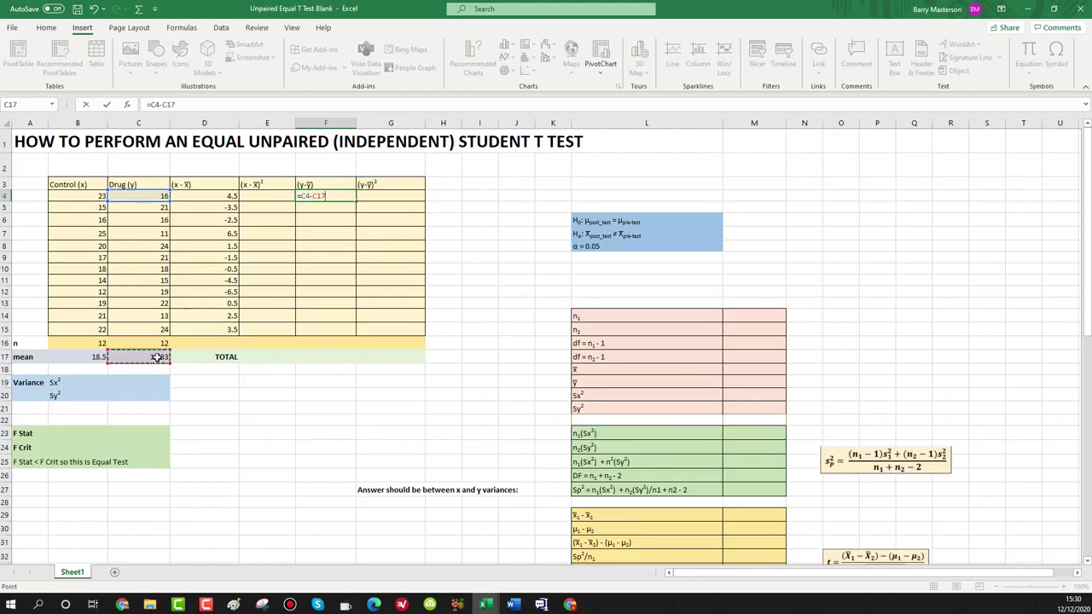
click(314, 196)
key(F4)
text($C$)
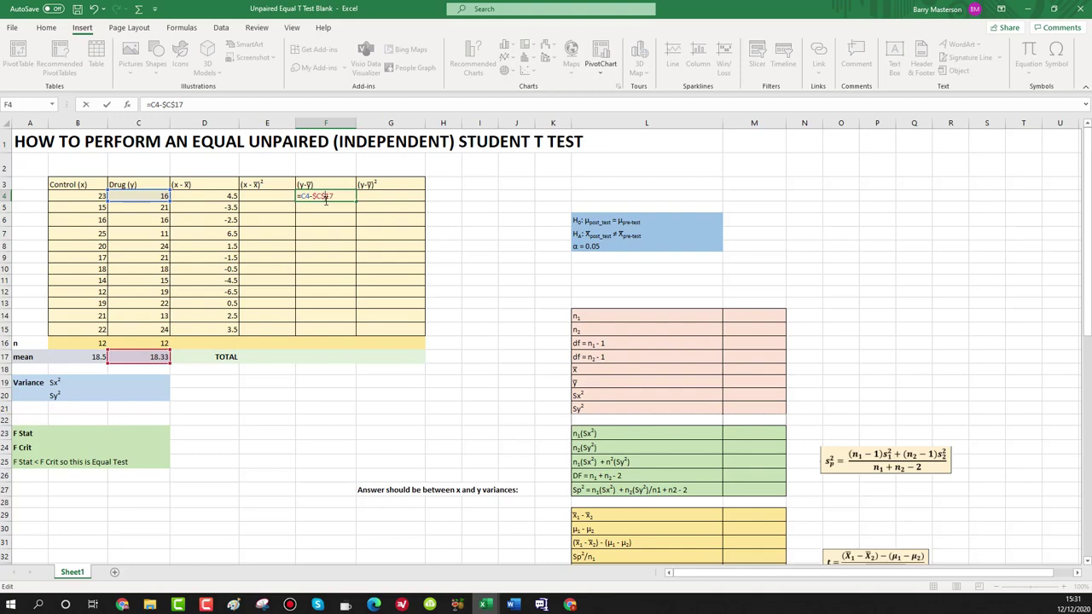
key(ctrl+Return)
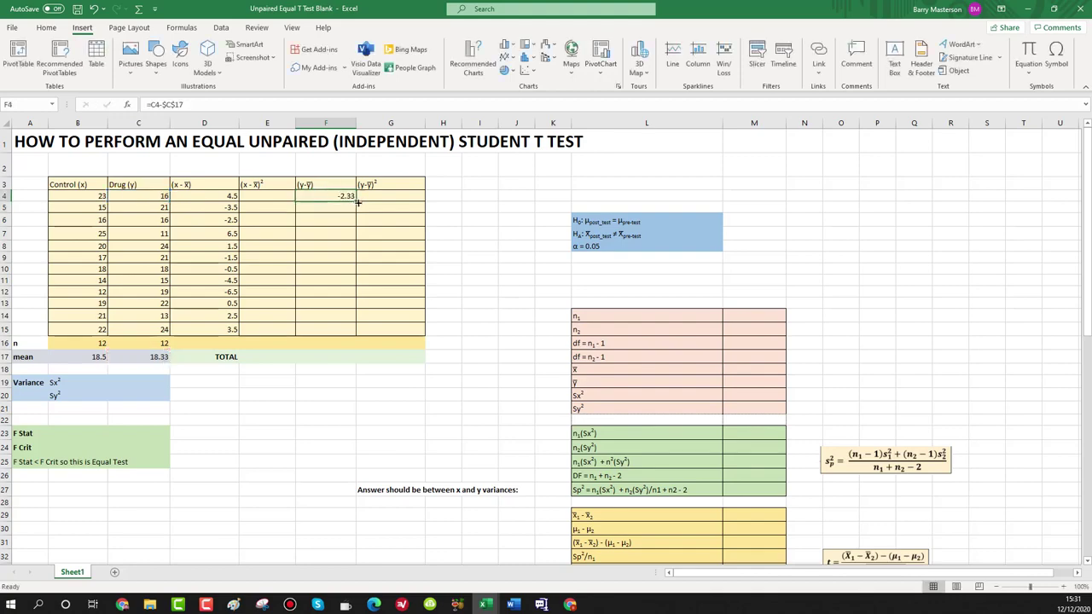
Step: Fill the Drug deviation formula from F4 down to F15
drag(359, 202, 352, 336)
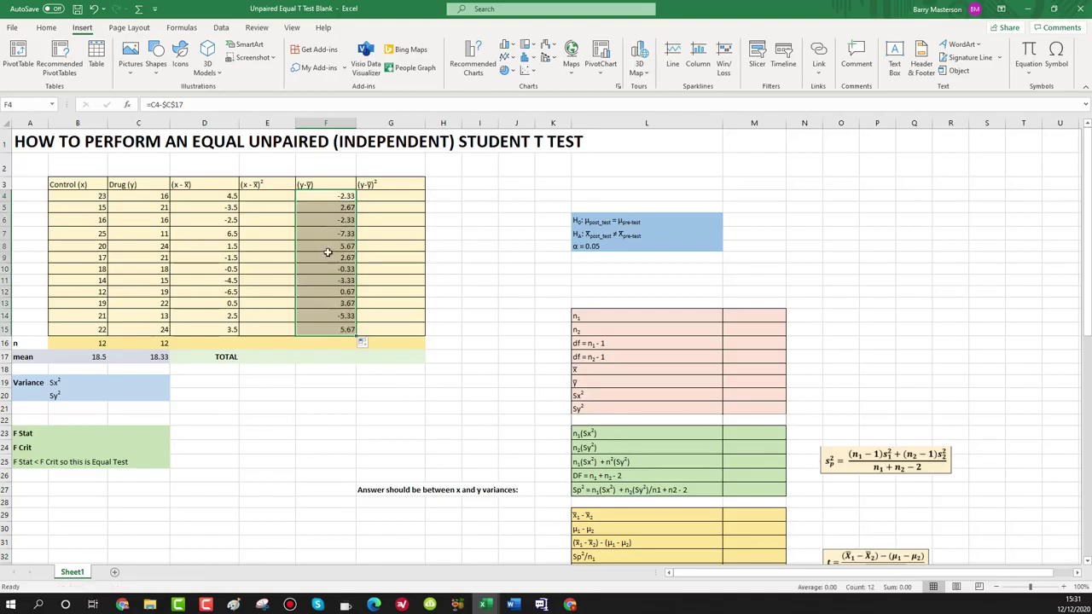
Step: Enter =D4^2 in E4 to square the Control deviation and fill the formula down to E15
click(252, 198)
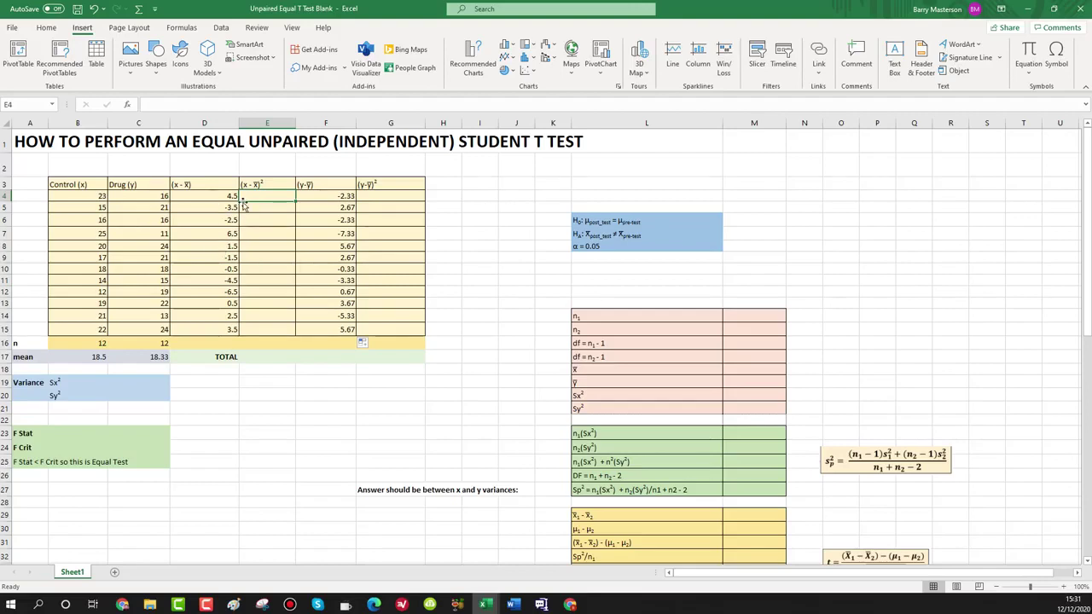
text(=)
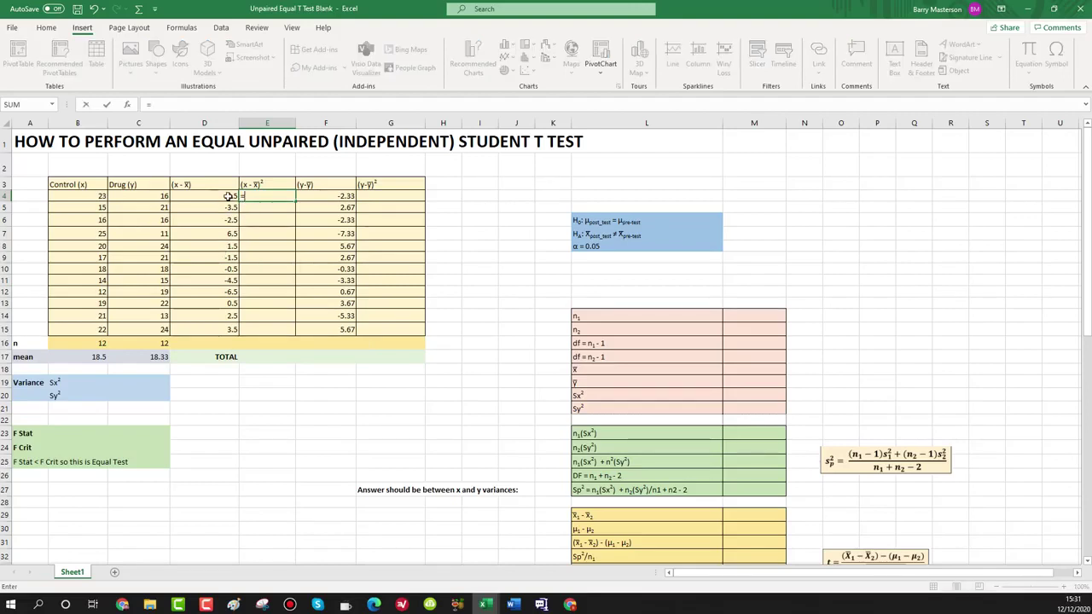
click(222, 195)
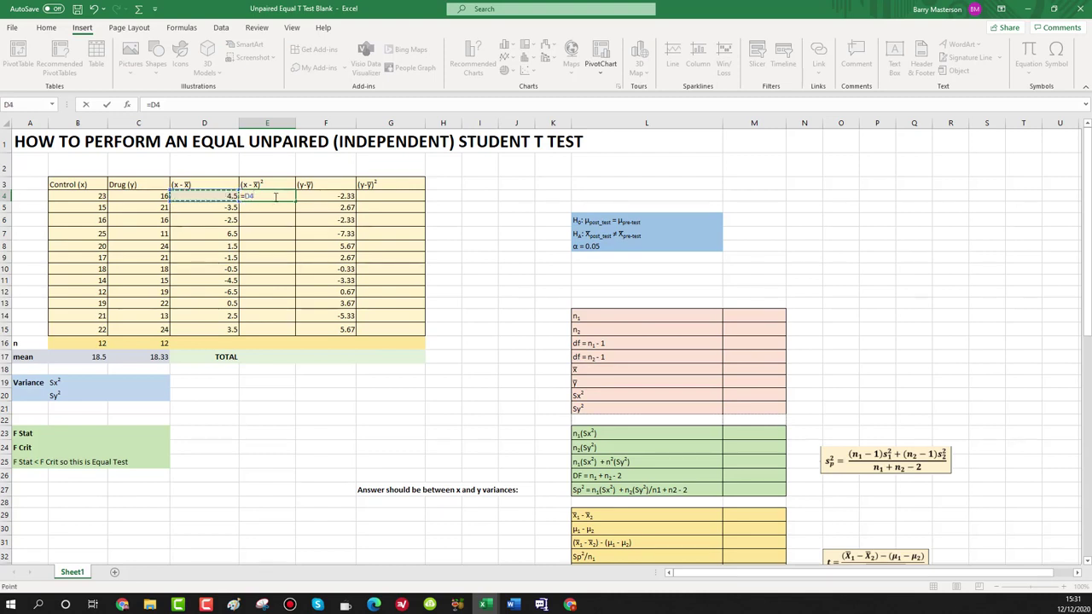
text(^2)
key(Return)
click(282, 196)
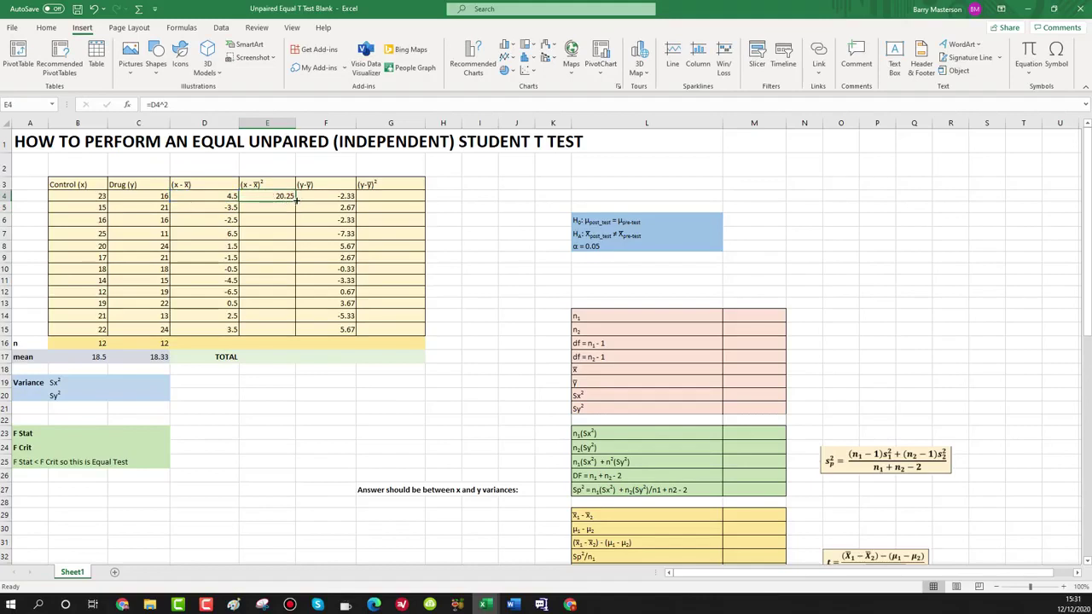
drag(296, 198, 291, 329)
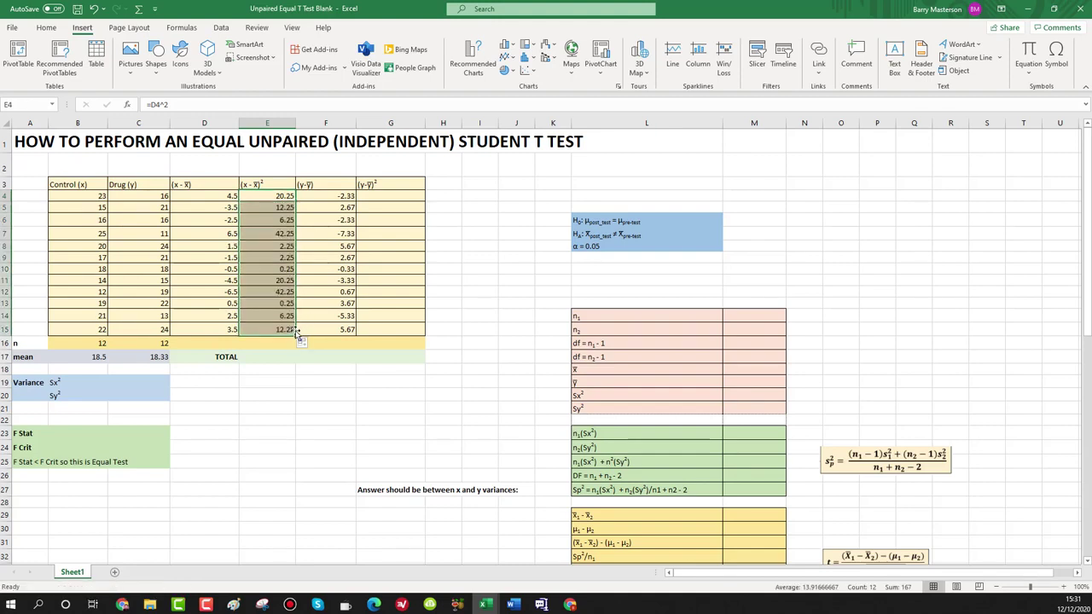
Step: Enter =F4^2 in G4 to square the Drug deviation and fill the formula down to G15
click(372, 197)
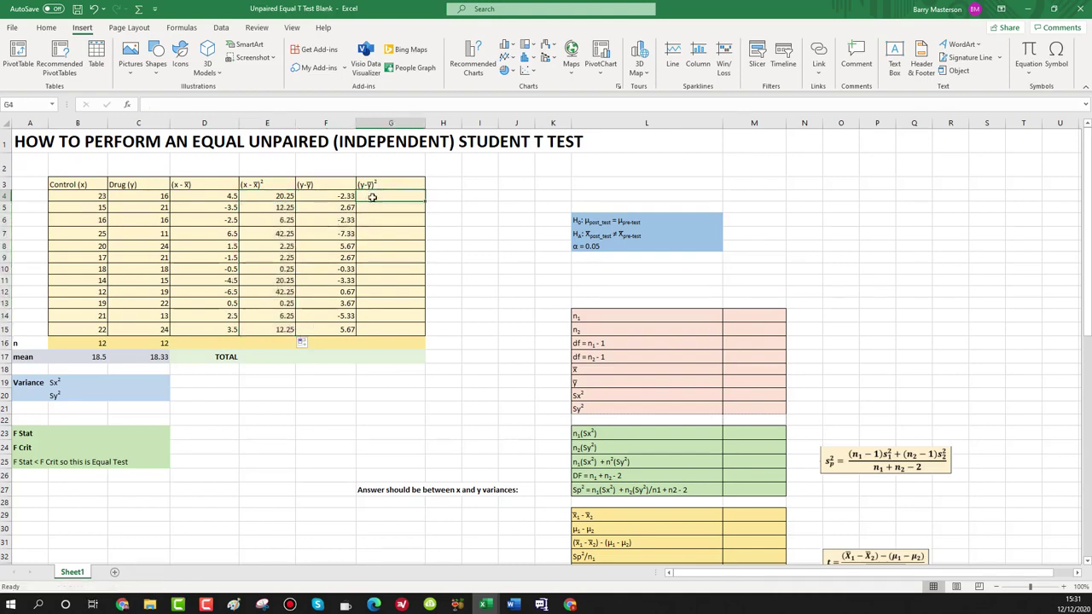
text(=)
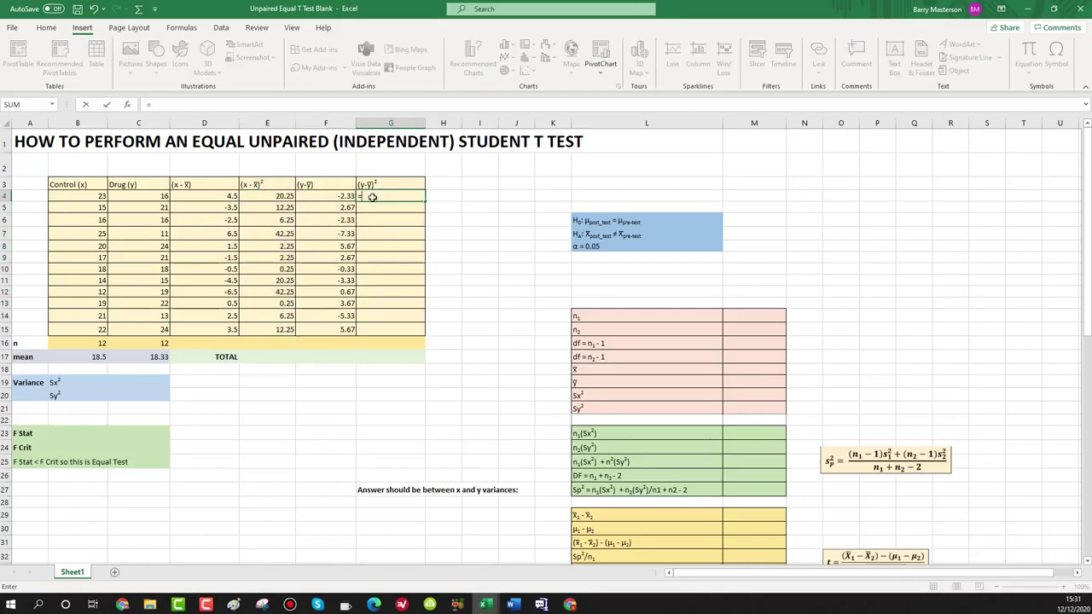
click(335, 197)
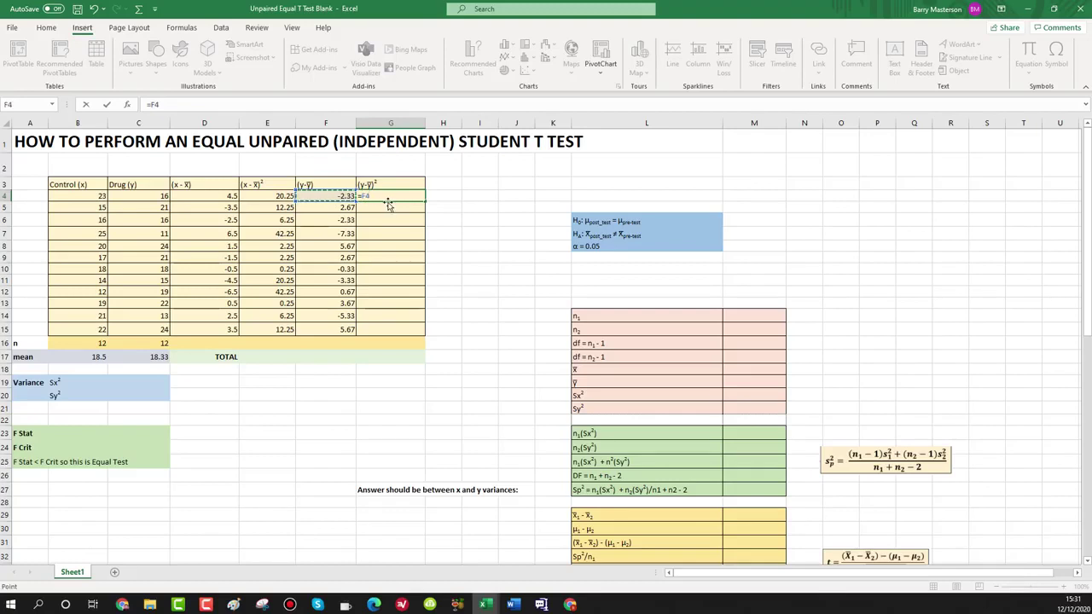
text(^2)
click(386, 199)
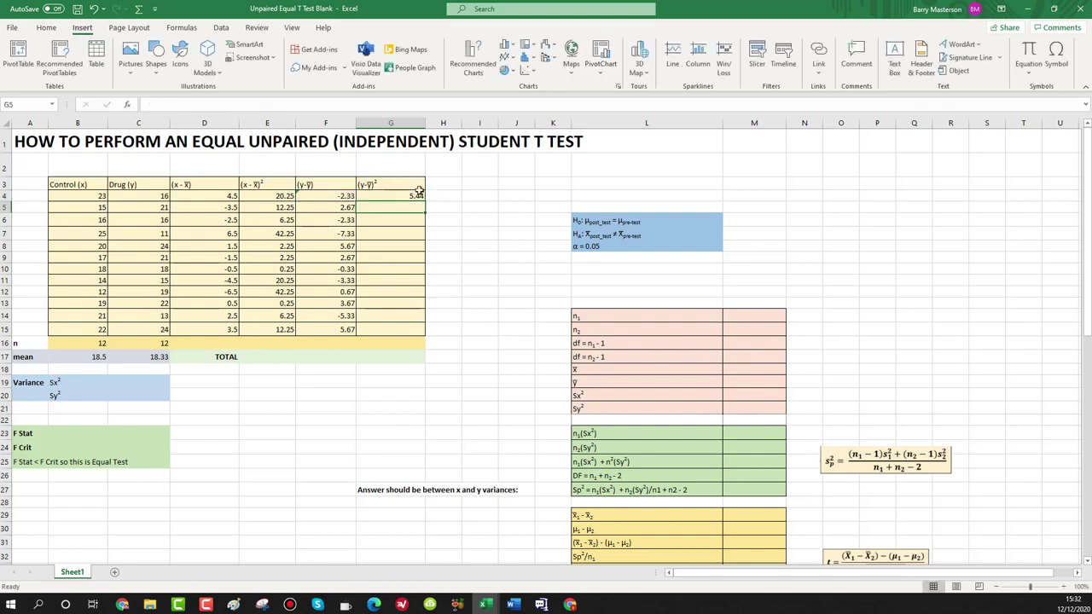
drag(425, 202, 429, 332)
Step: Total the squared Control deviations in E17 with =SUM(E4:E15)
click(253, 359)
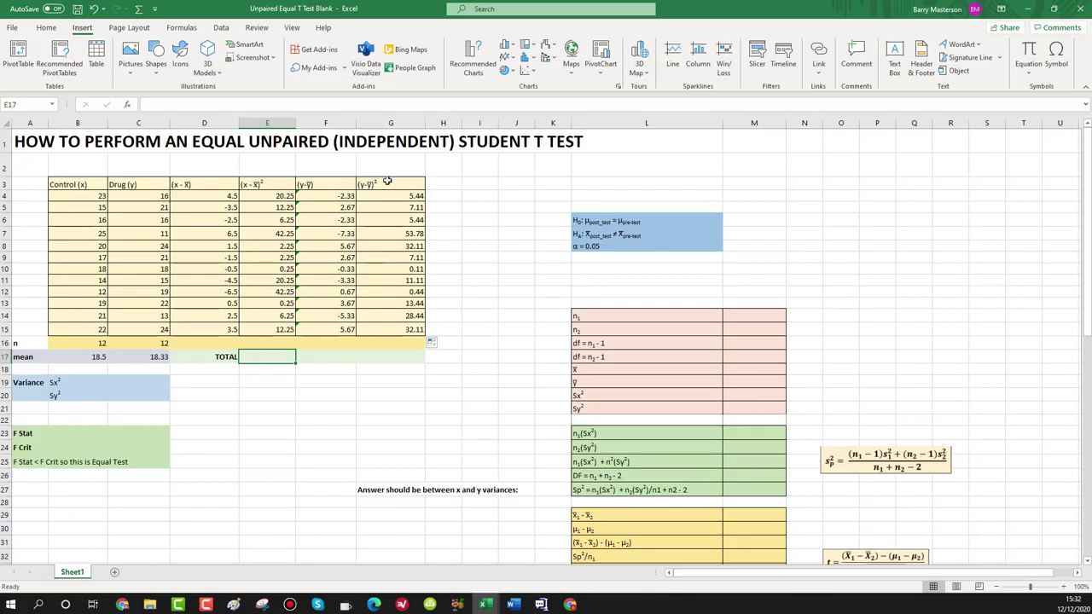
text(=SU)
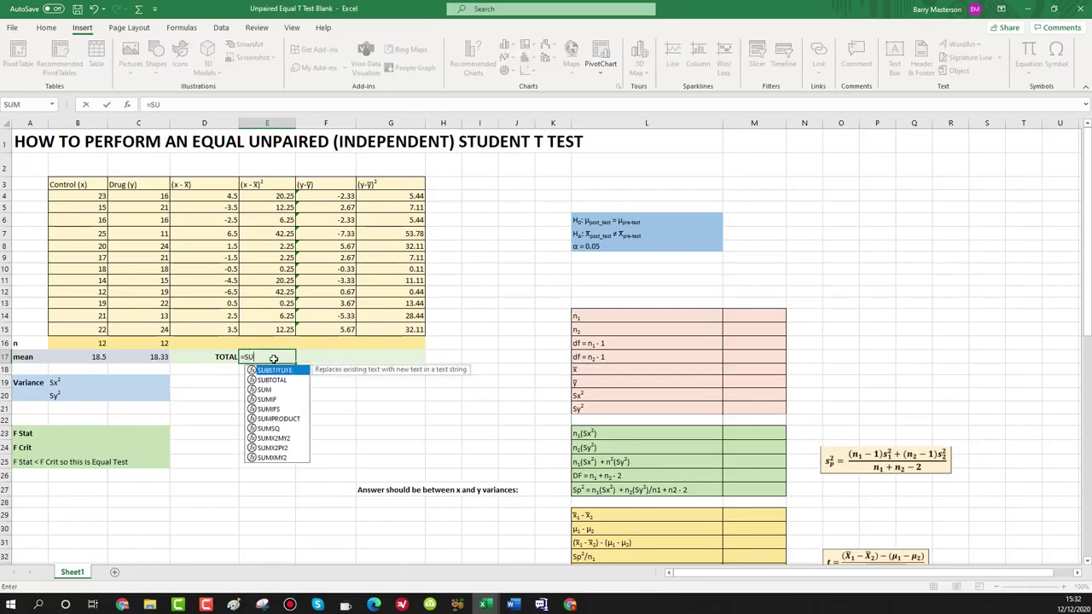
text(M()
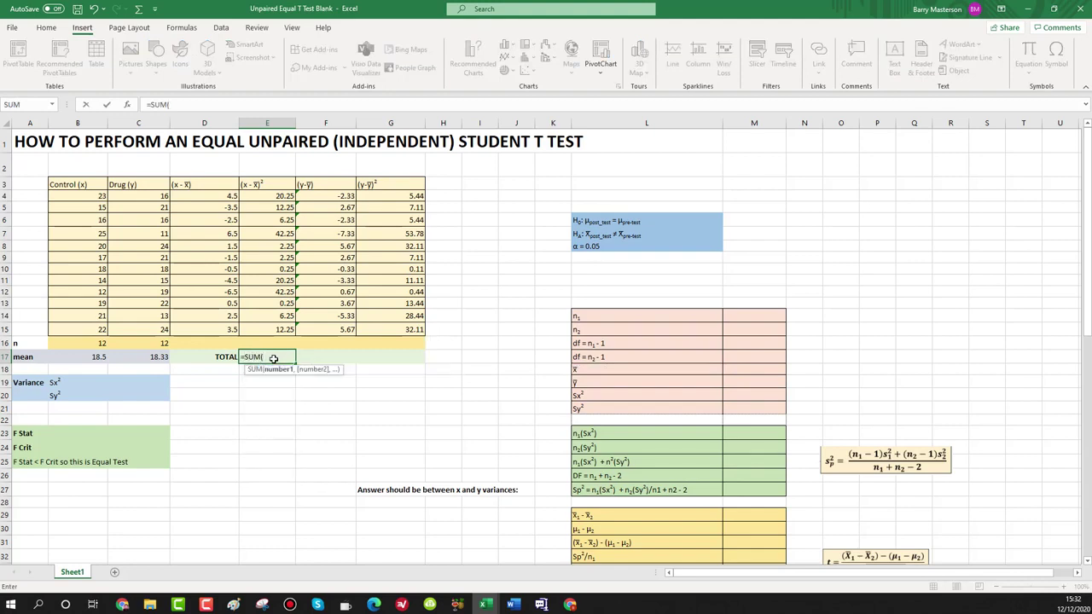
drag(271, 201, 270, 327)
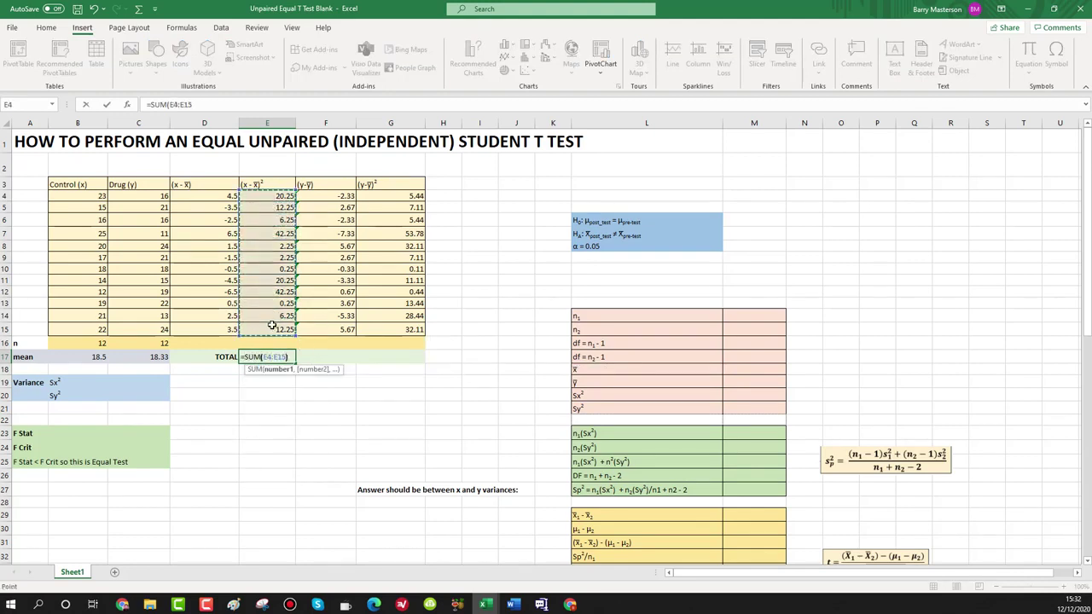
text())
key(Return)
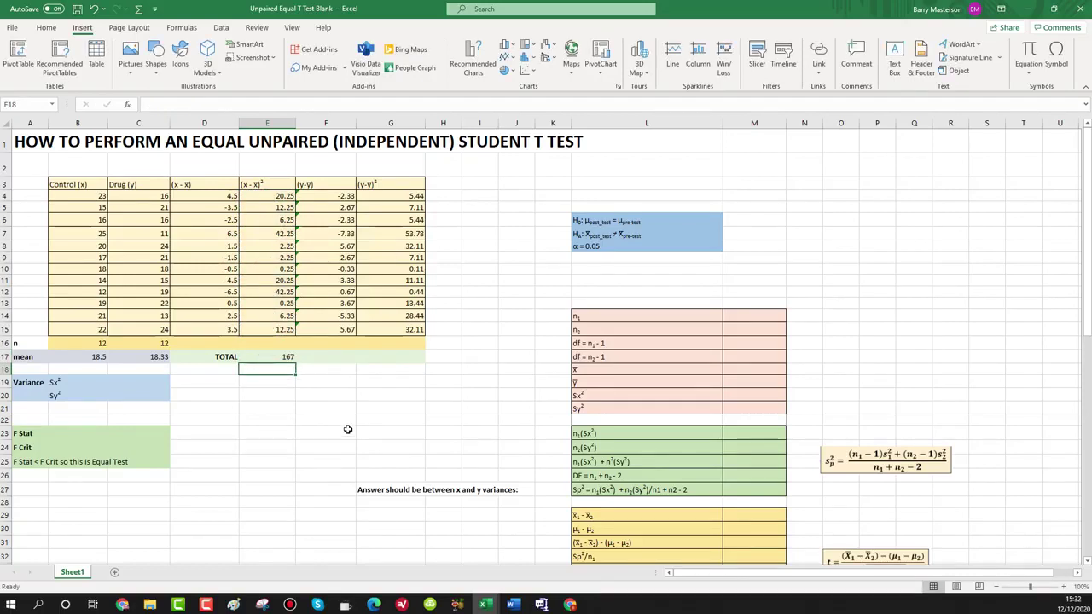
Step: Total the squared Drug deviations in G17 with a SUM formula over G4:G15
click(390, 358)
text(=)
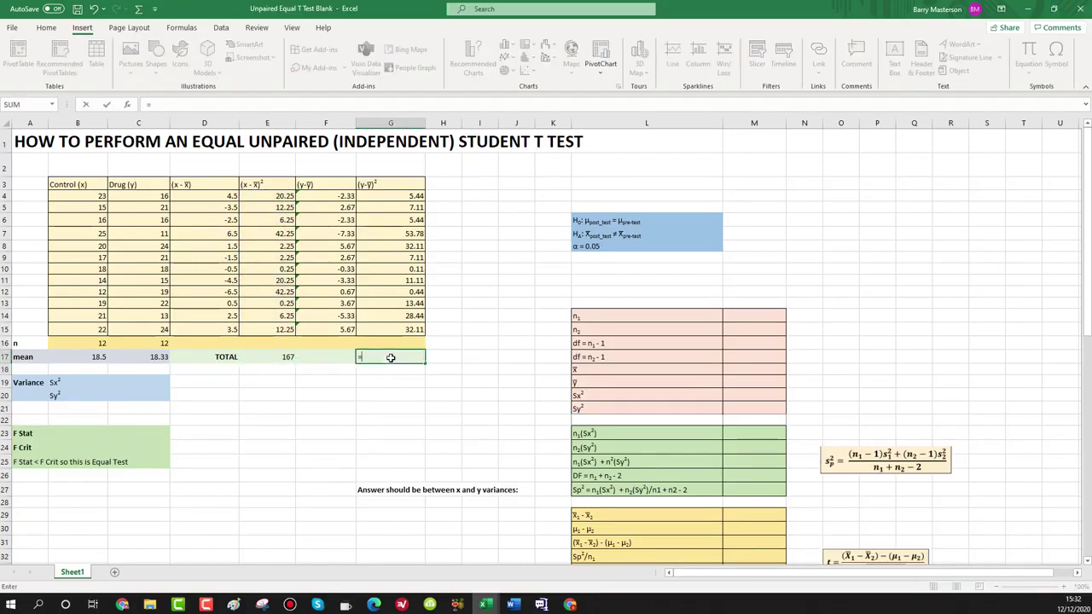
text(S)
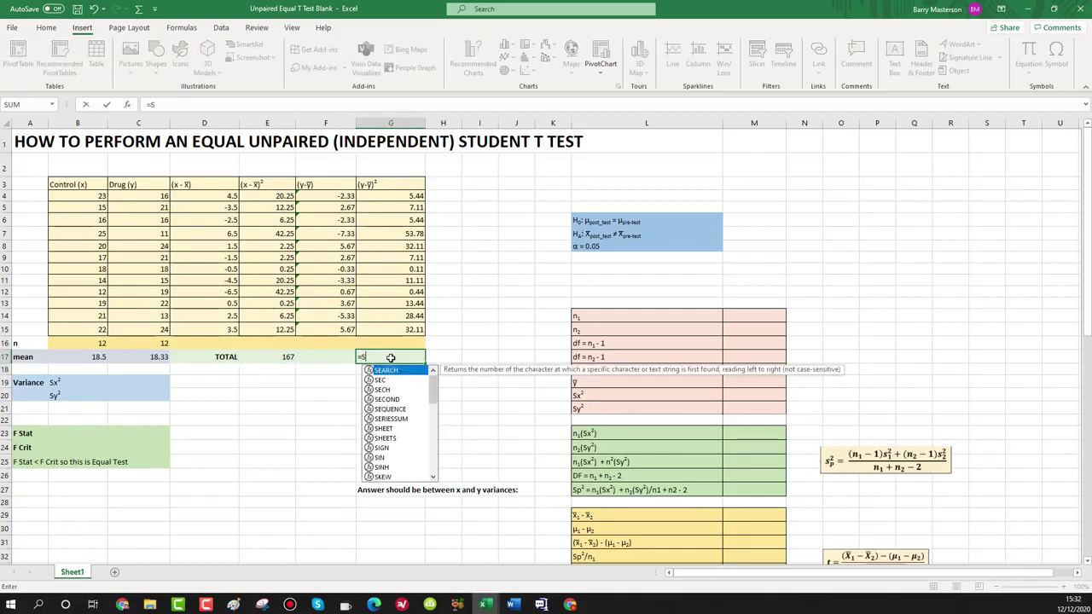
text(UM()
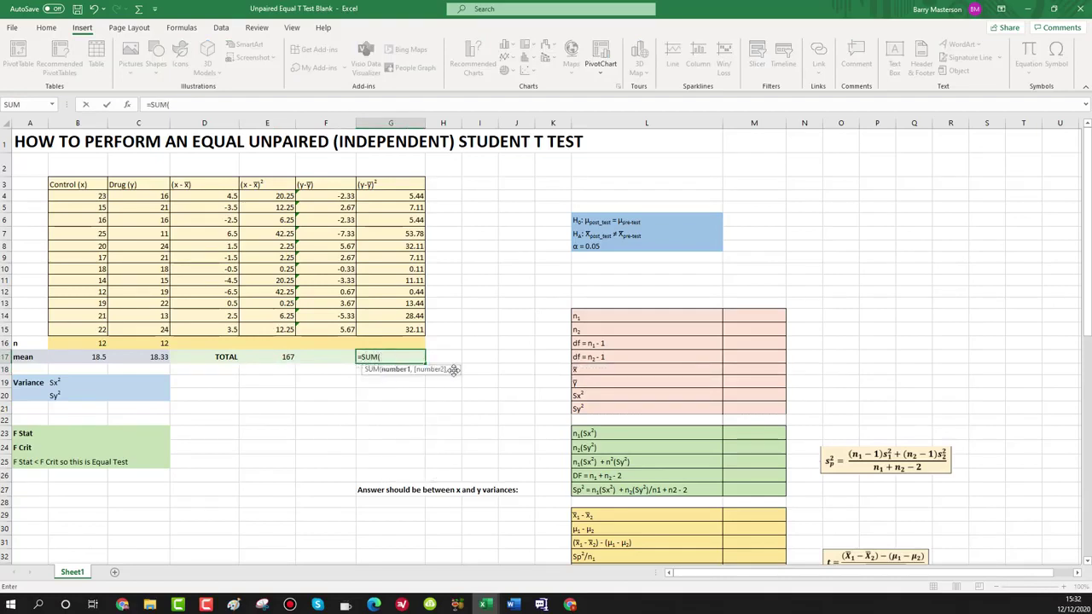
click(403, 198)
drag(402, 198, 415, 332)
key(Return)
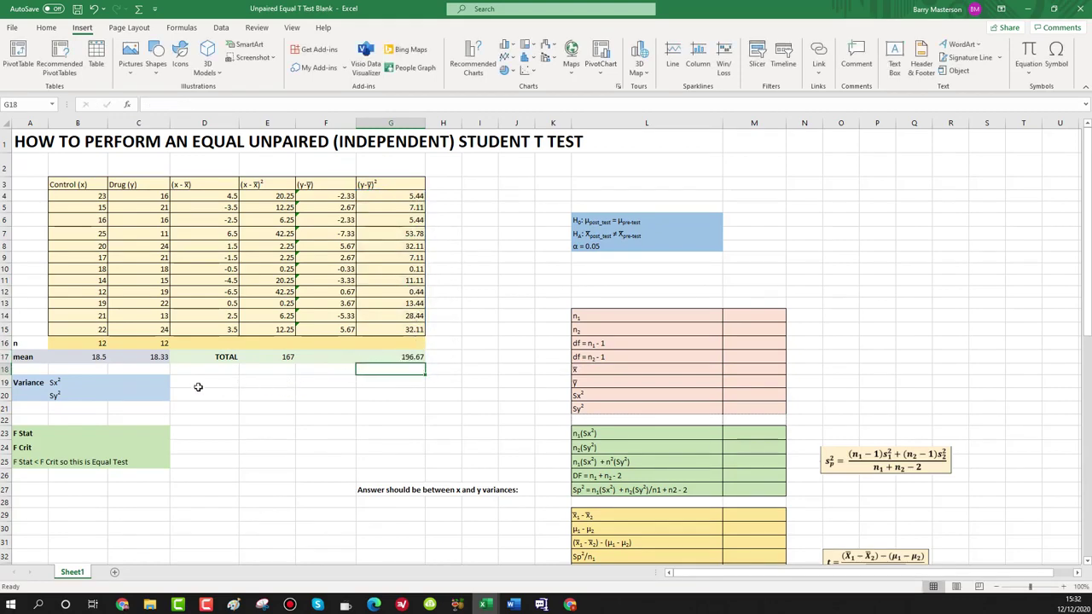
Step: Calculate the Control variance Sx² in C19 with =E17/(B16-1)
click(143, 383)
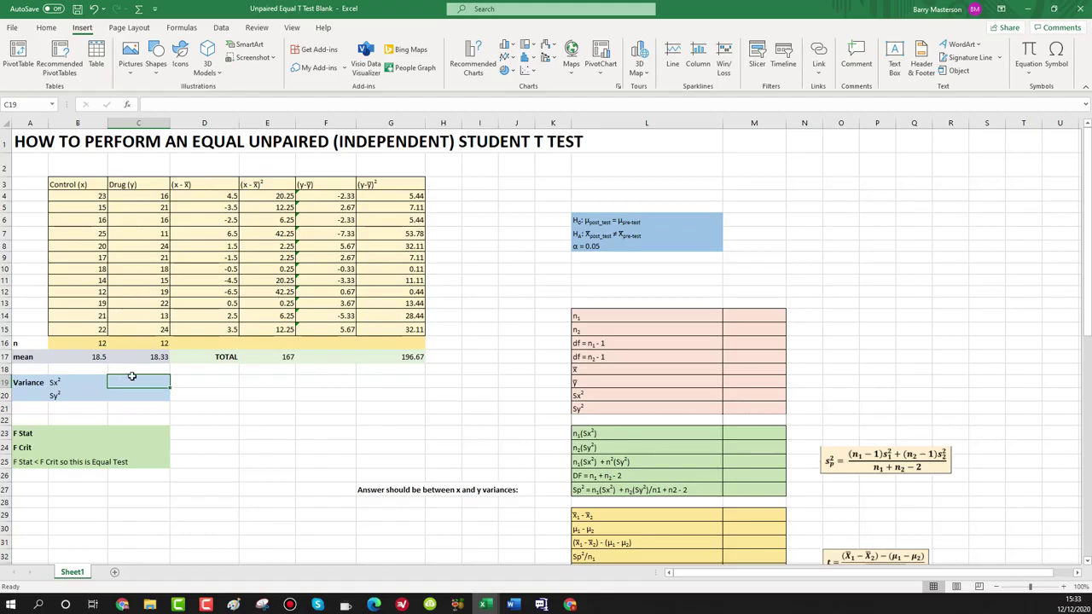
text(=)
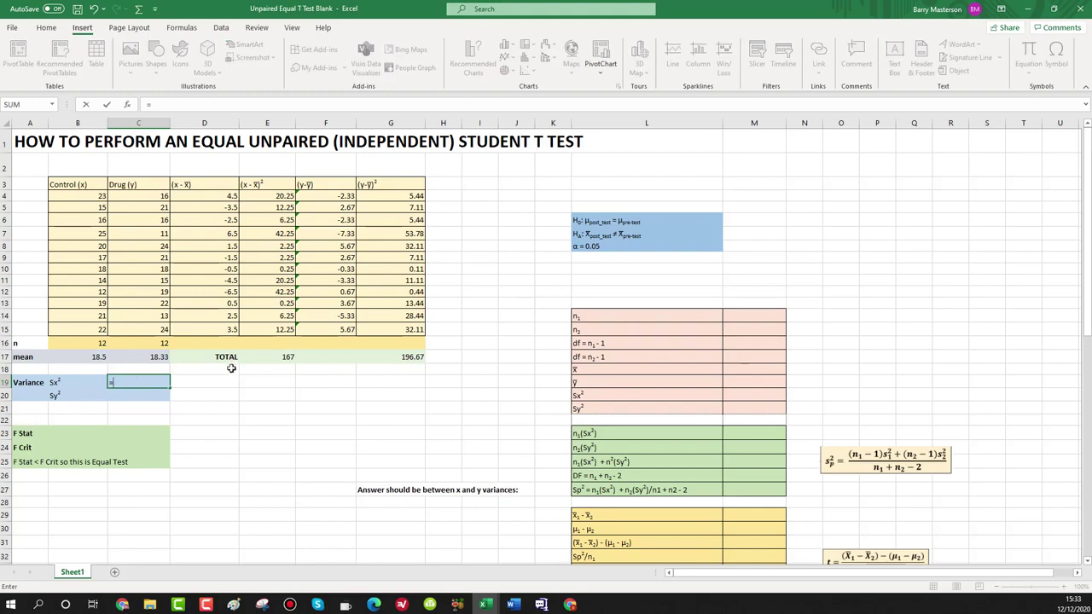
click(279, 357)
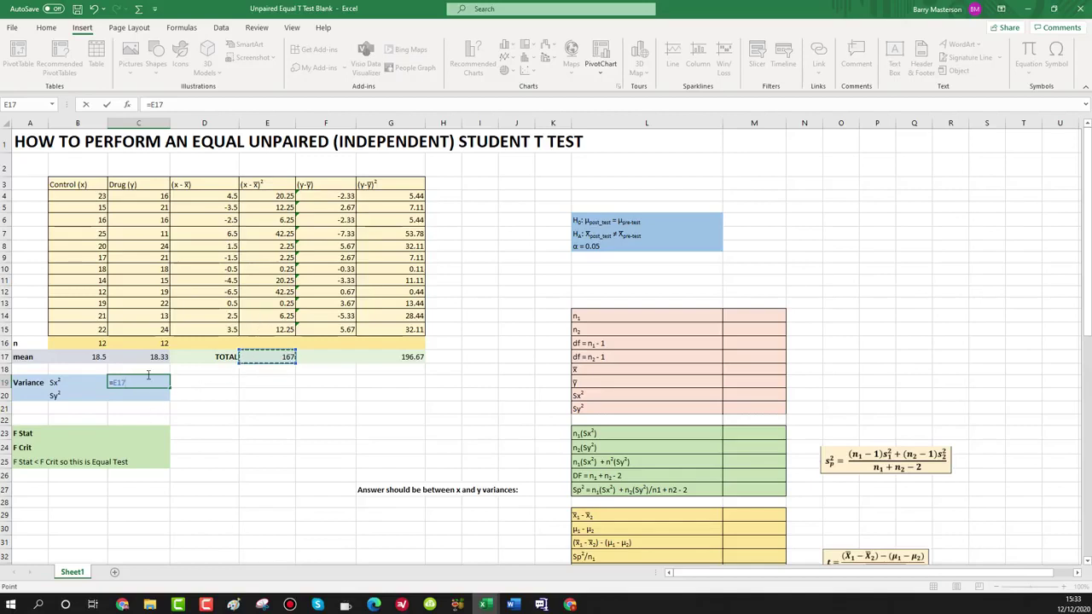
text(/()
click(96, 343)
text(-)
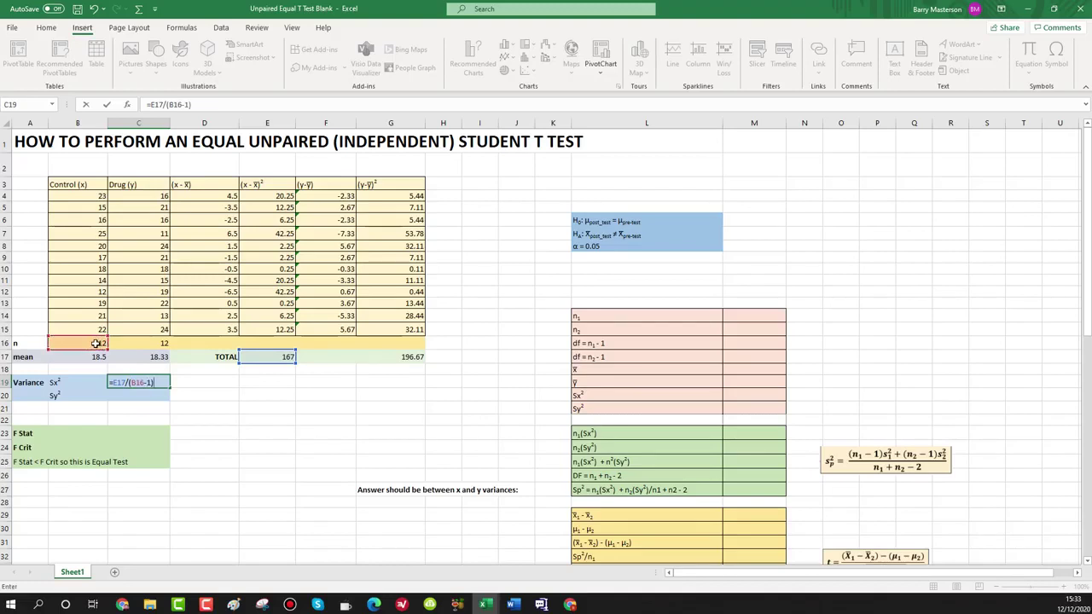
text(1))
key(Return)
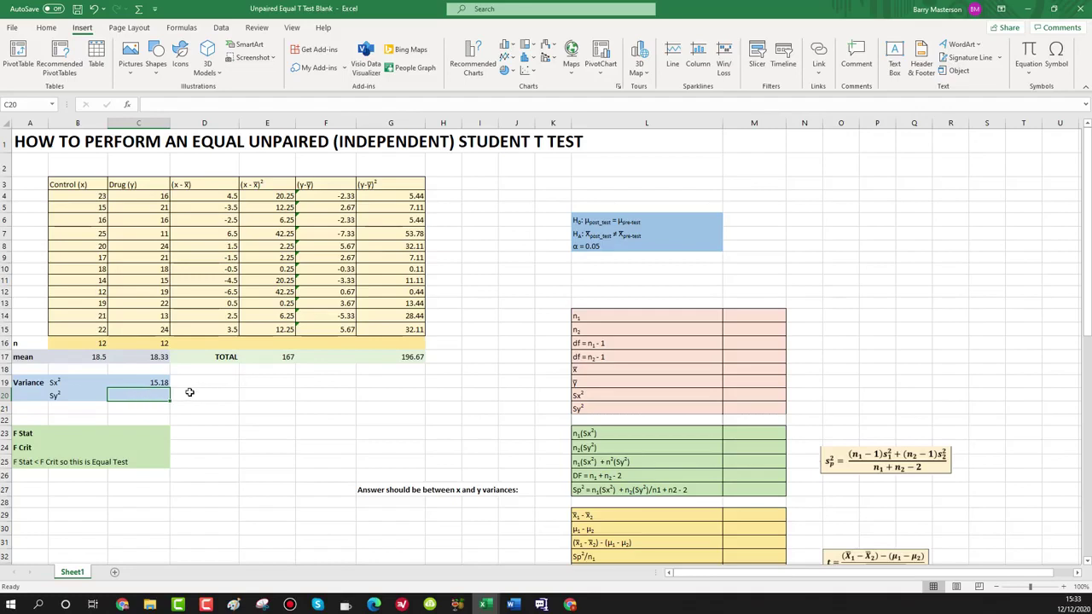
Step: Calculate the Drug variance Sy² in C20 with =G17/(C16-1)
text(=)
click(396, 357)
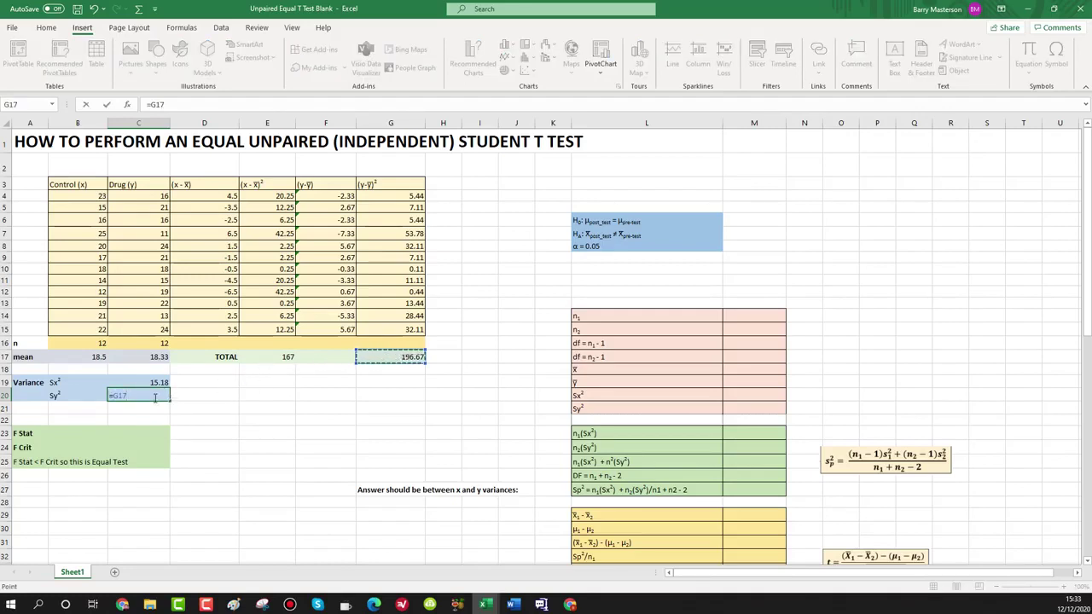
text(/()
key(Up)
key(Up)
key(Up)
key(Up)
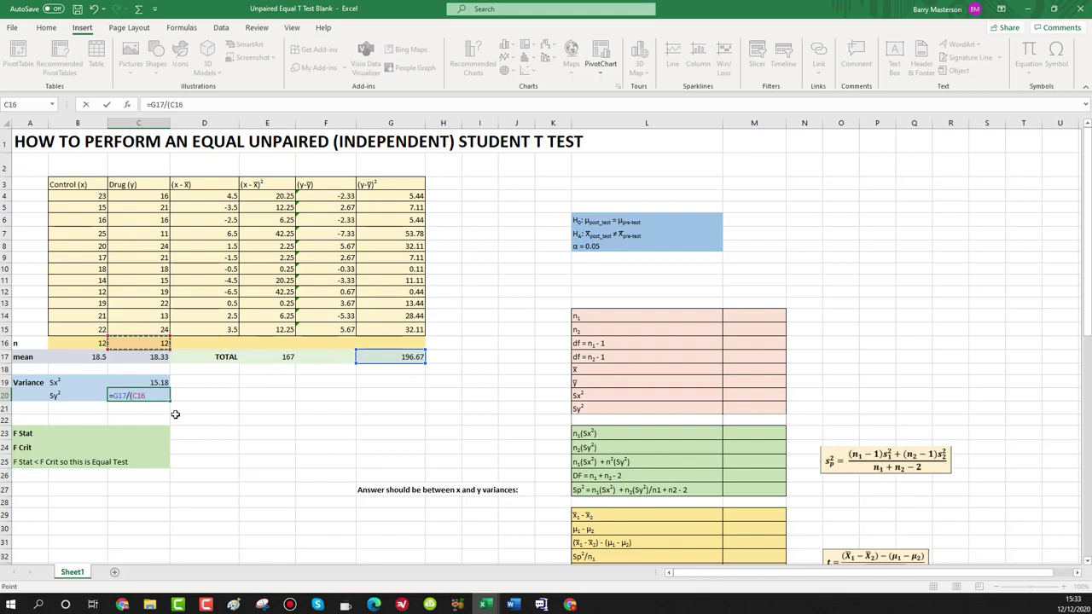
text(-1)
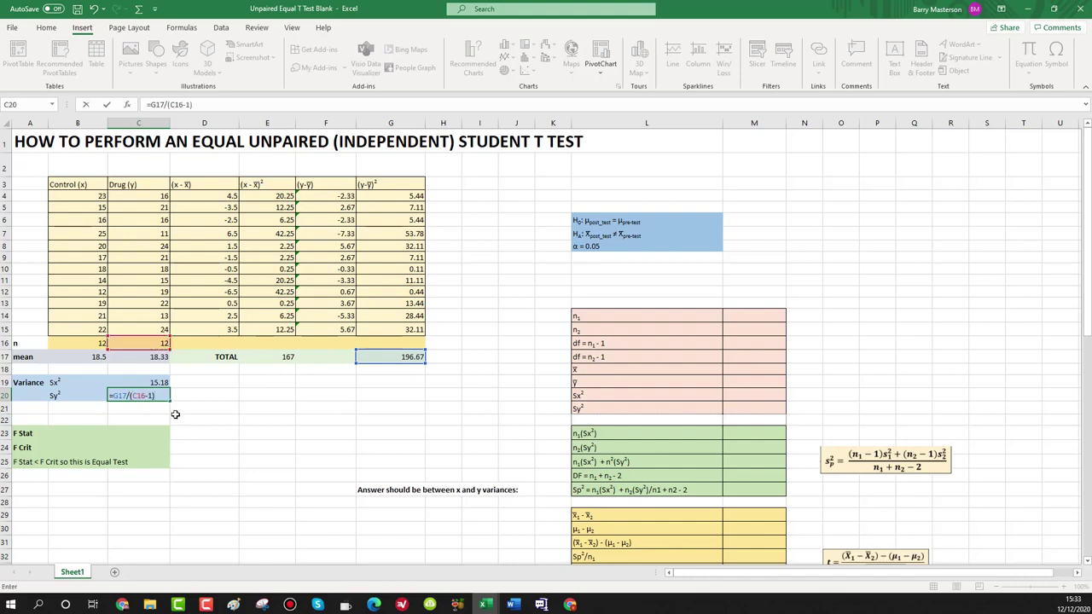
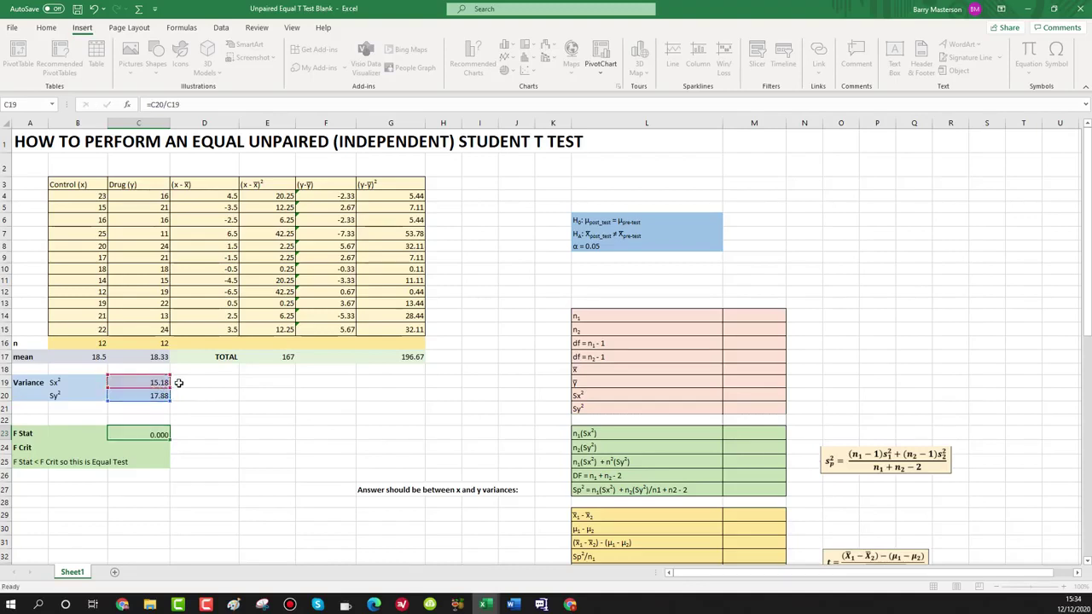
Step: Calculate the F Stat in C23 as the ratio of the two variances with =C20/C19
key(Return)
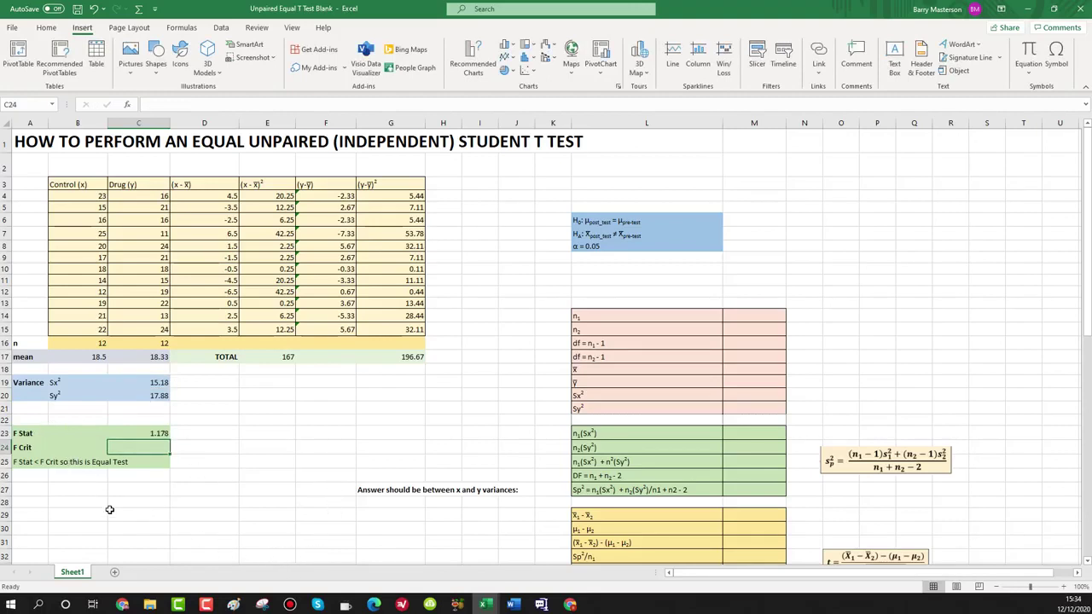
Step: Switch to Chrome, search for "f distribution table" and consult the α = 0.05 table on the SOCR F-Distribution Tables page
click(122, 604)
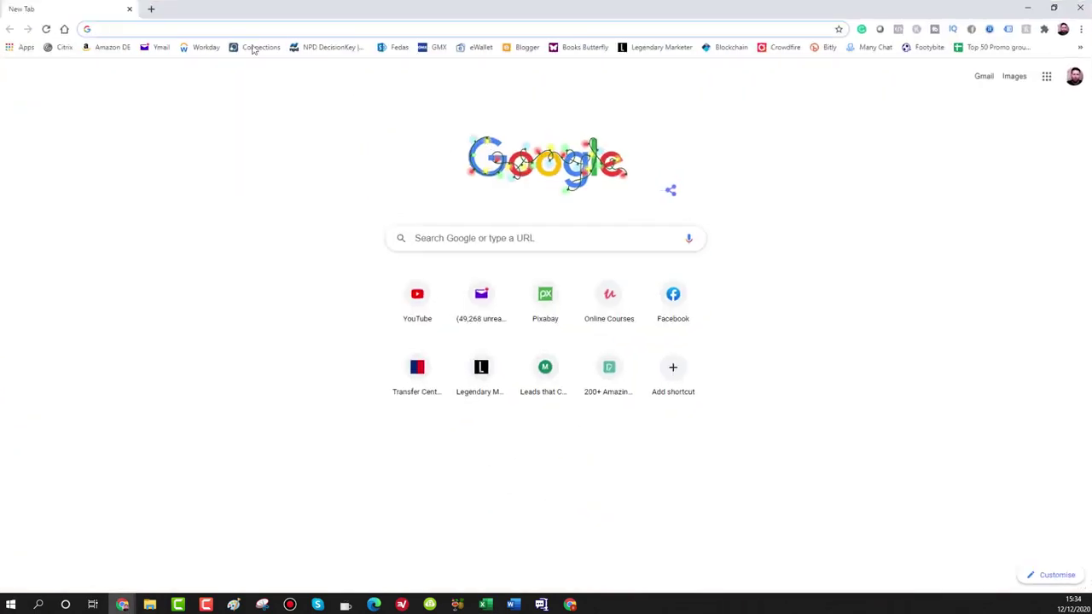
click(228, 28)
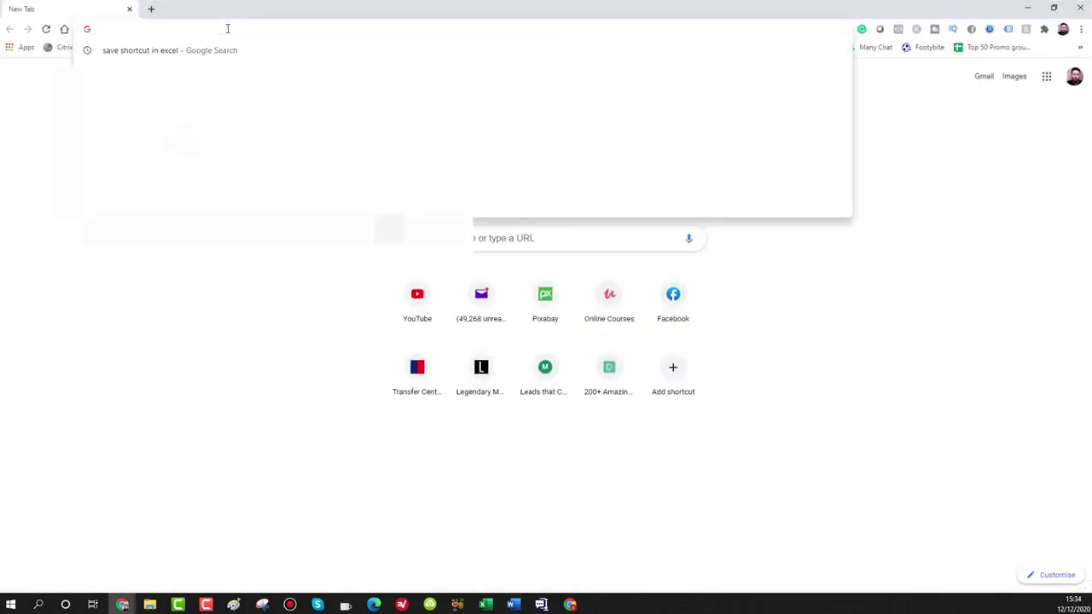
text(f dl)
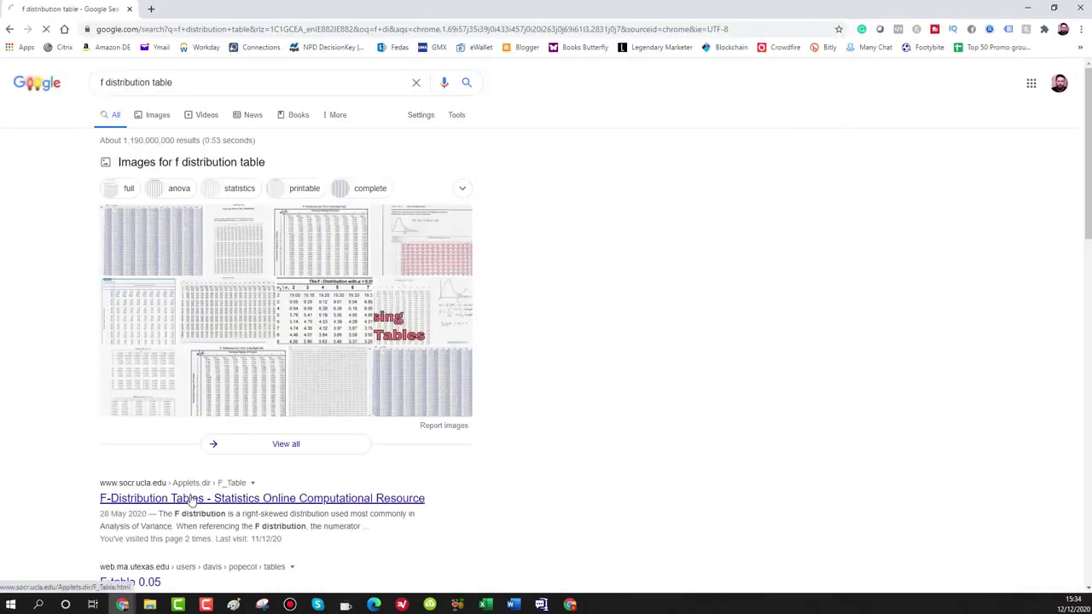
click(188, 495)
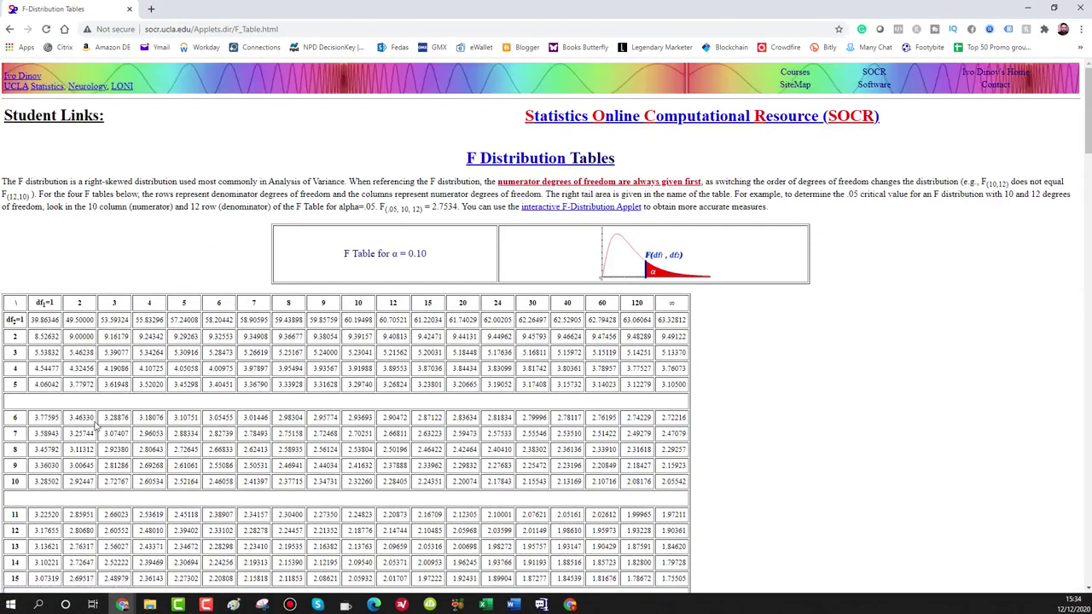
scroll(48, 362, down, 10)
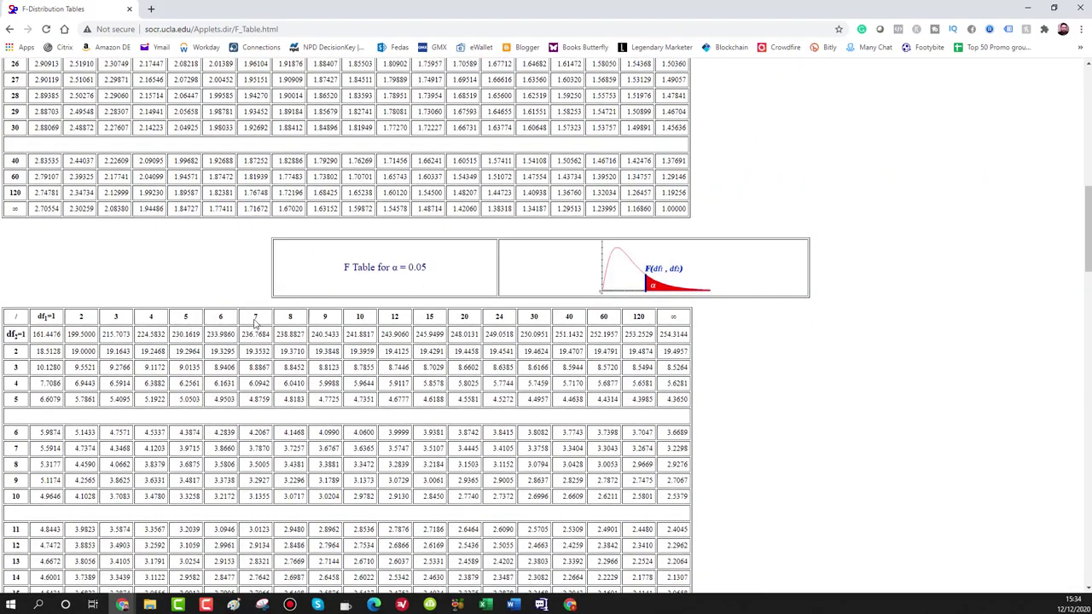
scroll(254, 317, down, 3)
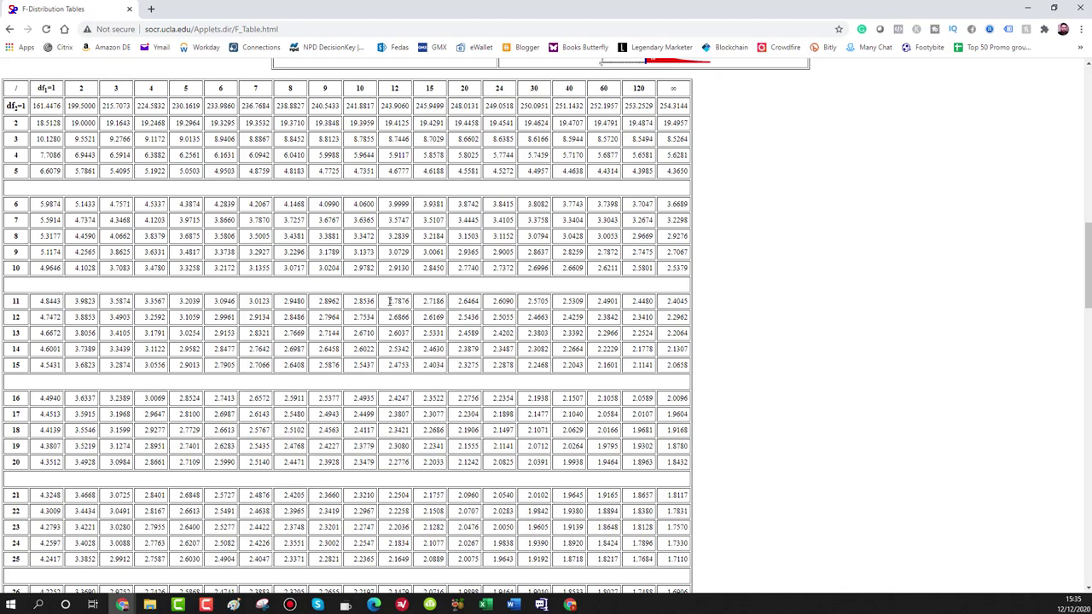
Step: Search for "f critical value calculator" in a new tab and open the Social Science Statistics Critical Values Calculator, accepting its privacy choices
click(151, 9)
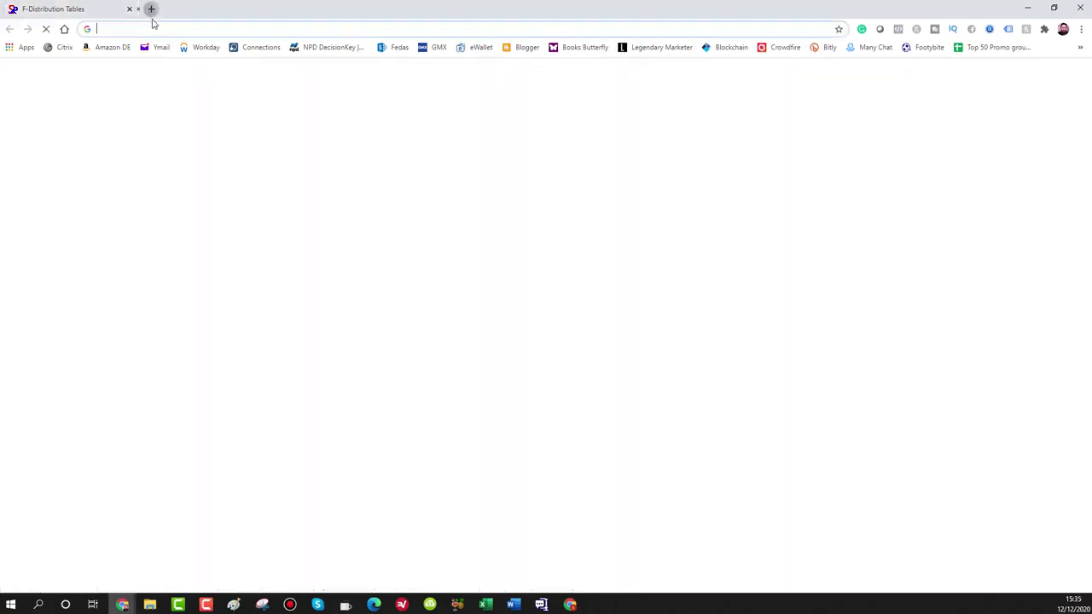
text(f critical)
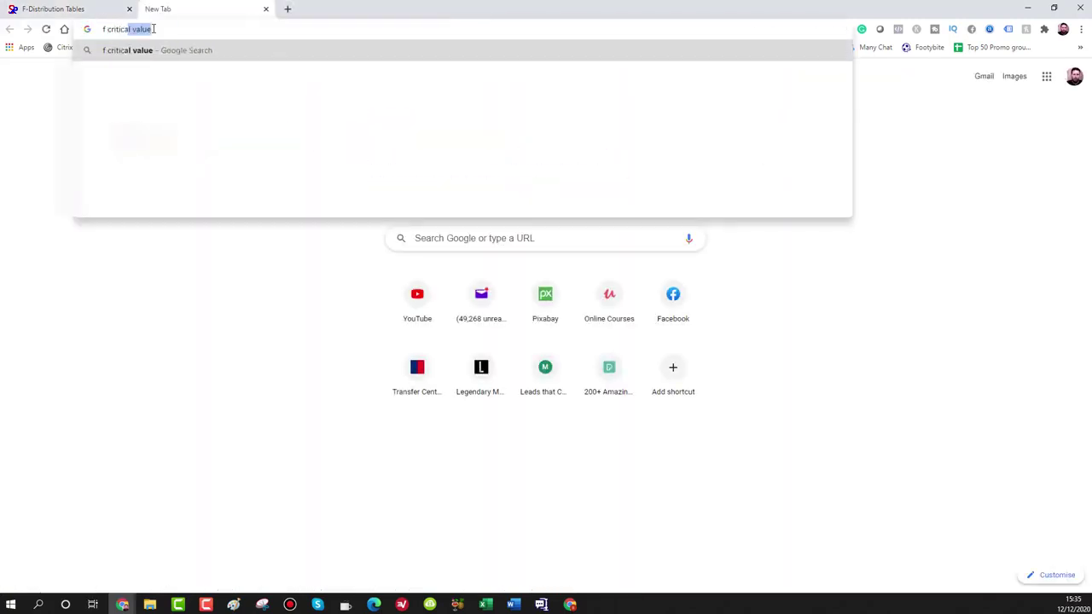
key(Return)
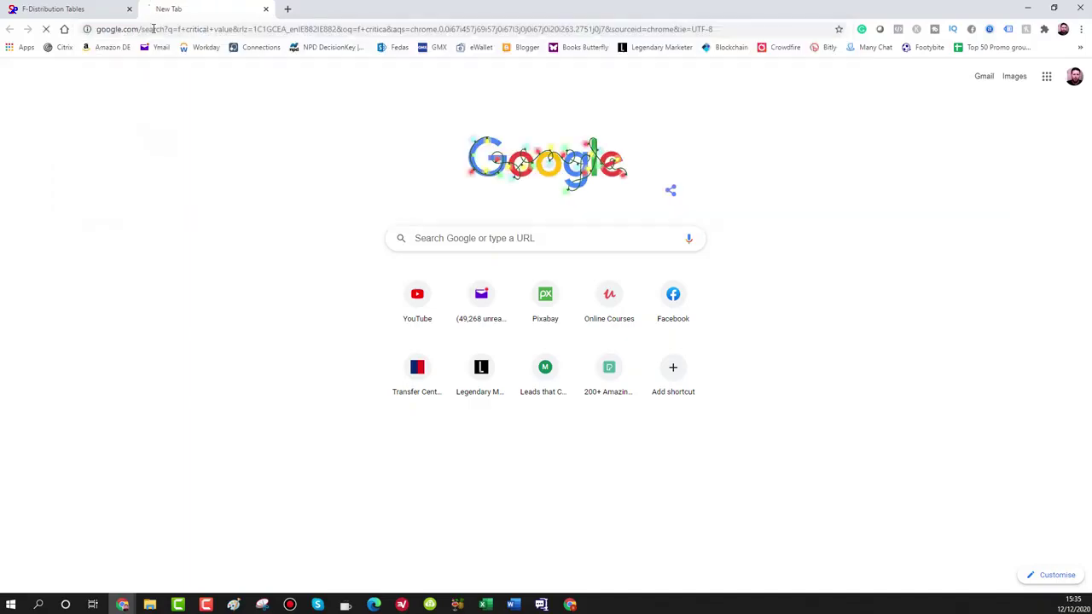
key(ctrl+shift+Tab)
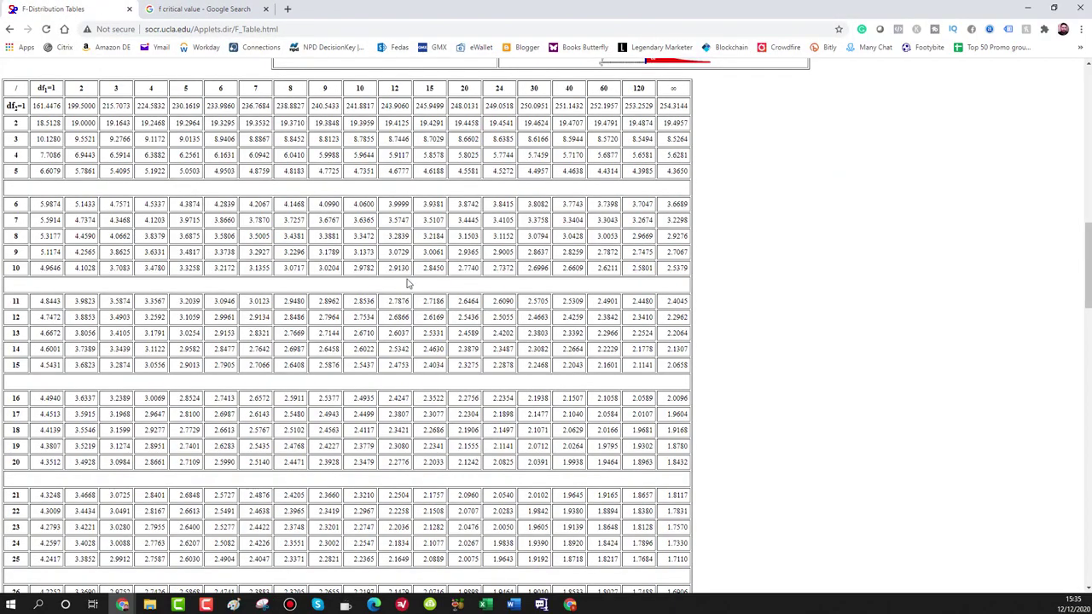
click(229, 12)
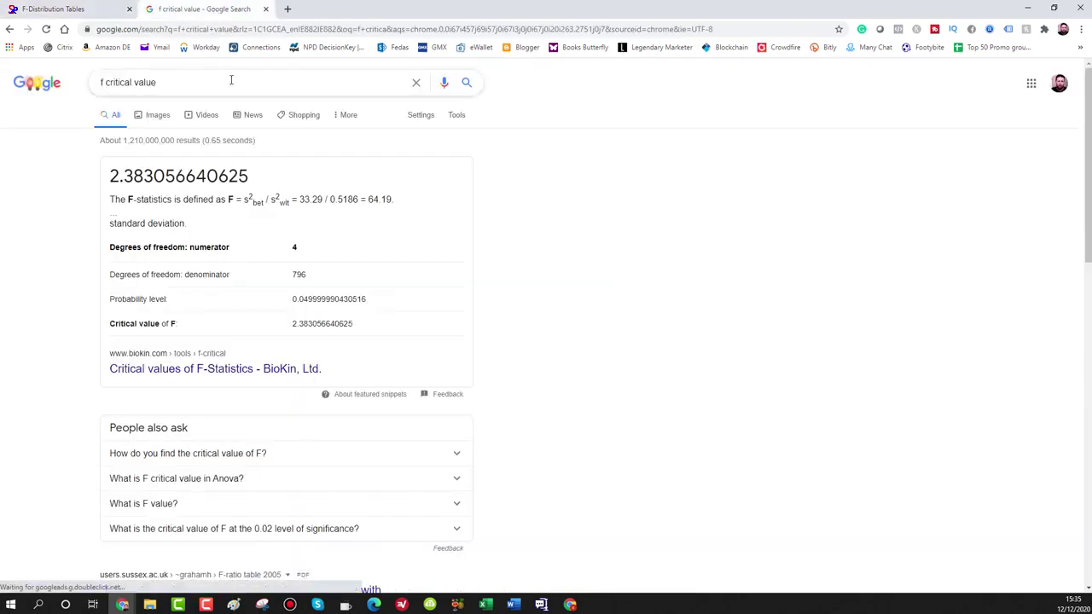
click(193, 85)
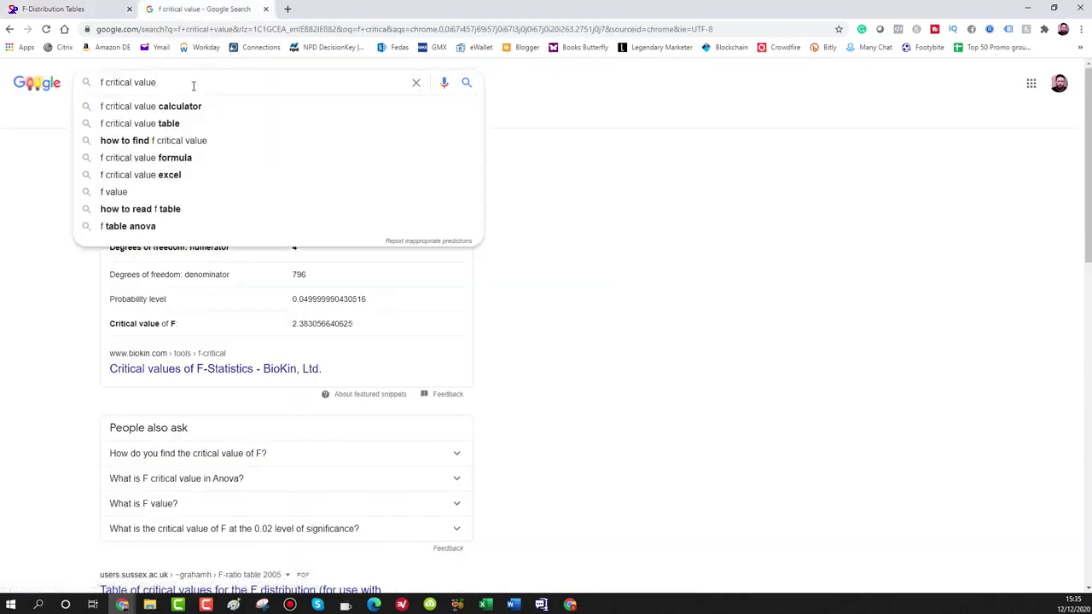
click(190, 108)
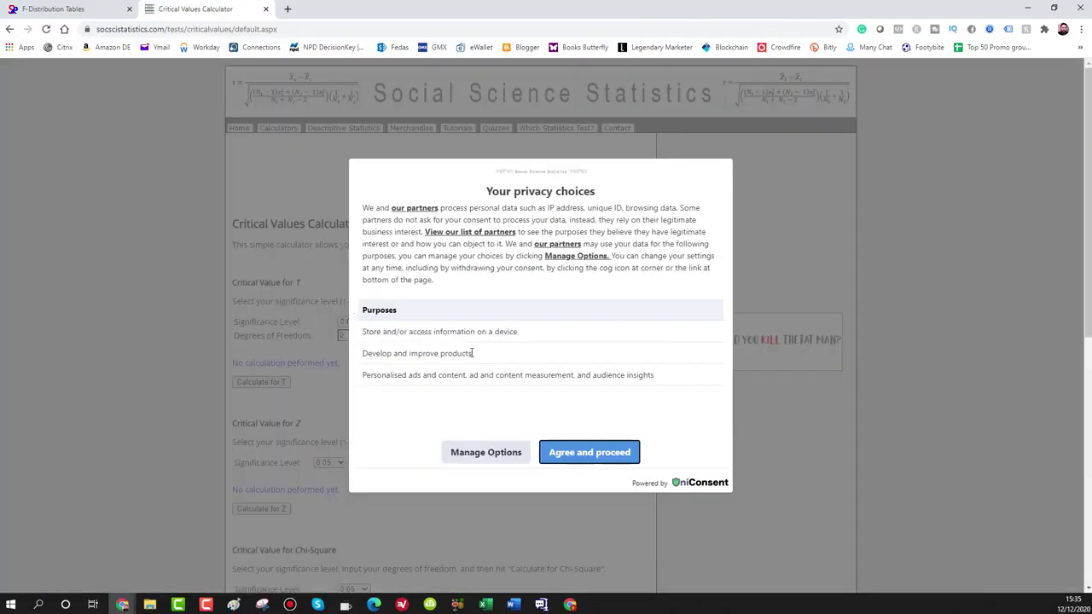
click(587, 452)
Step: Calculate the critical value for F at significance level 0.05 with 11 numerator and 11 denominator degrees of freedom
scroll(396, 363, down, 3)
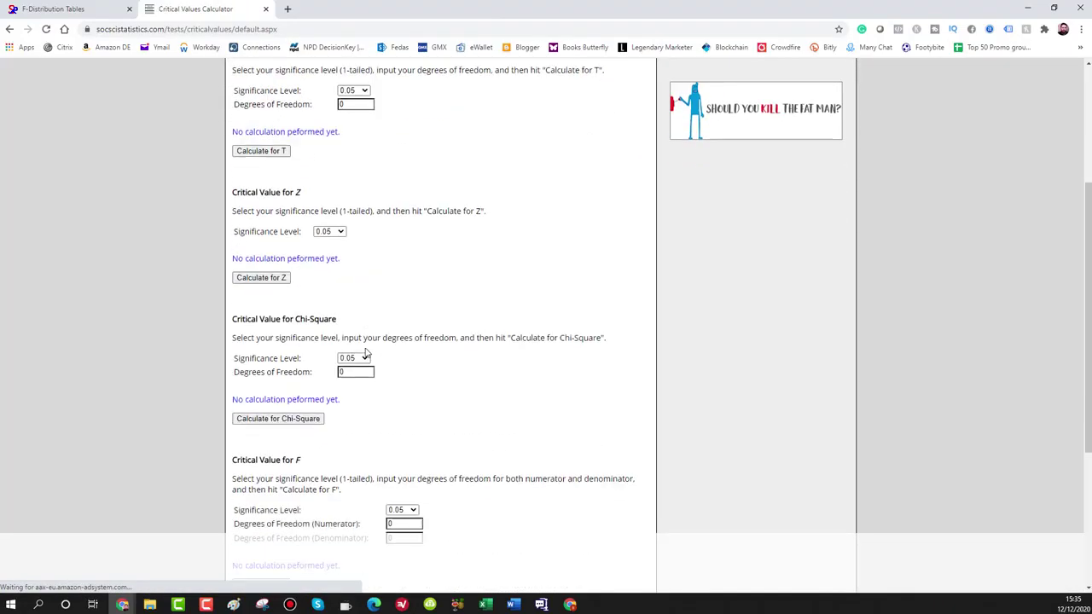
scroll(349, 294, down, 3)
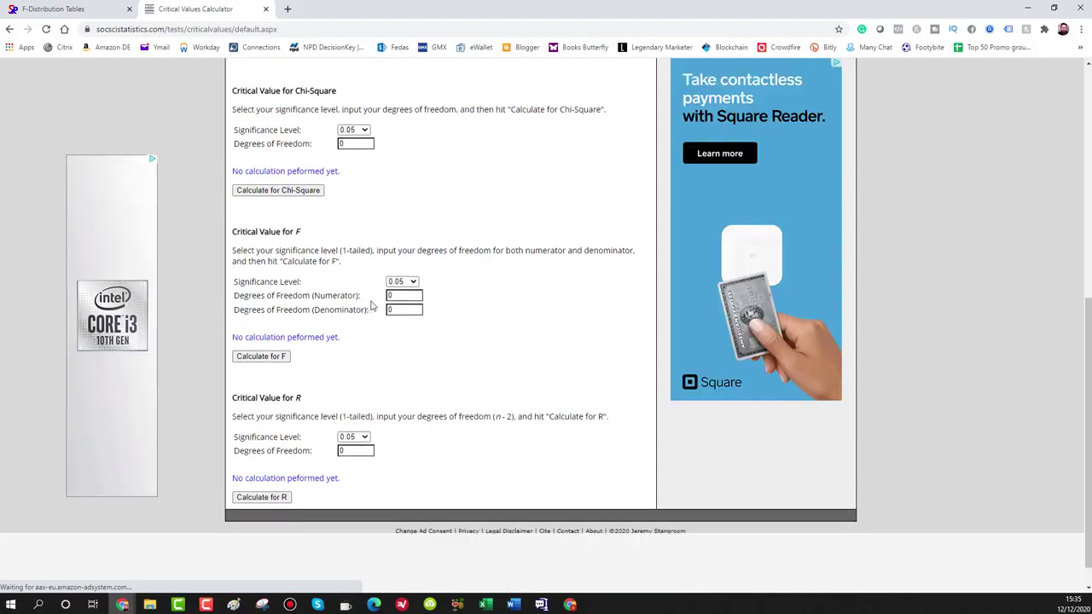
click(403, 296)
text(11)
click(399, 310)
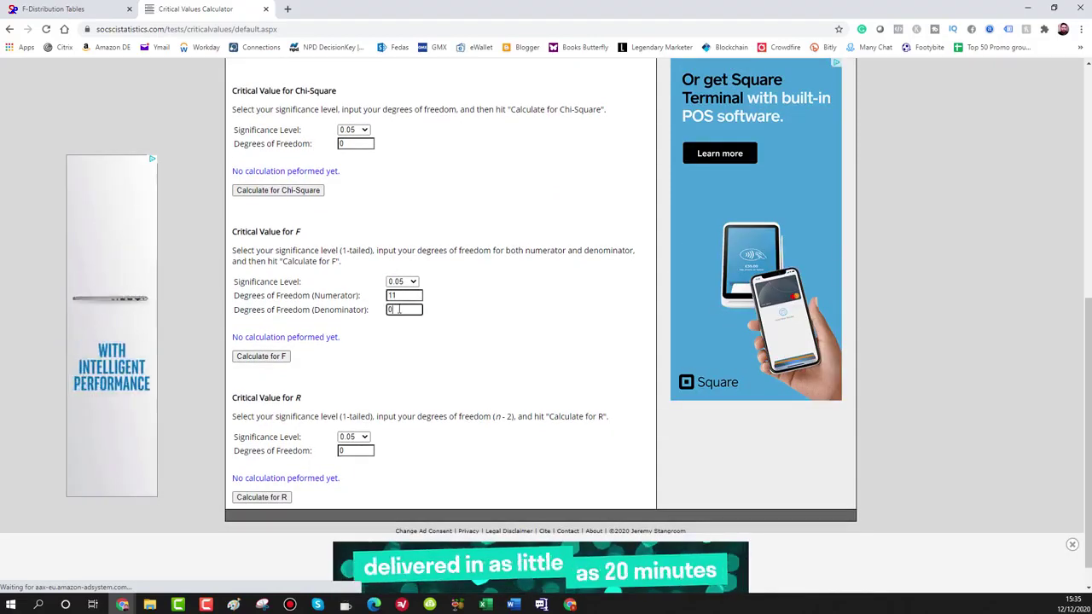
text(11)
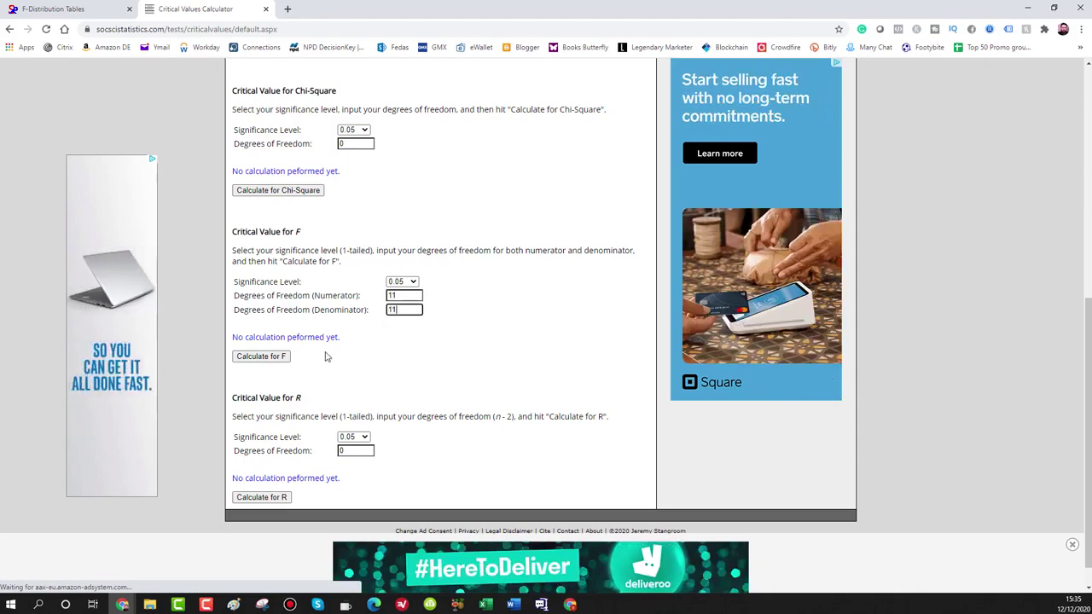
click(277, 358)
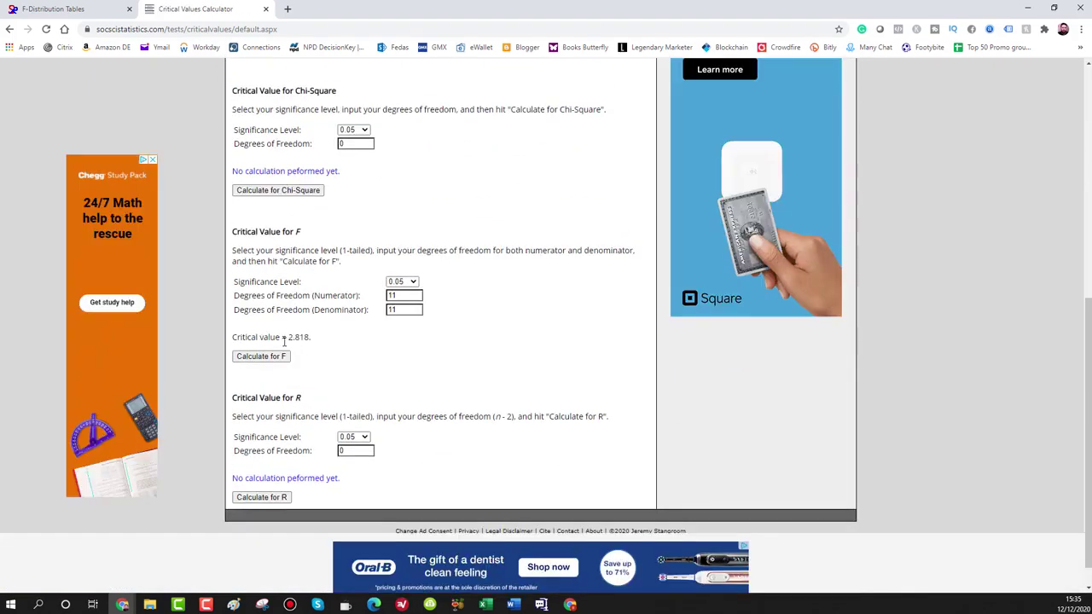
Step: Copy the calculated critical value 2.818 and paste it into F Crit cell C24 of the Unpaired Equal T Test Blank workbook in Excel
drag(289, 338, 310, 338)
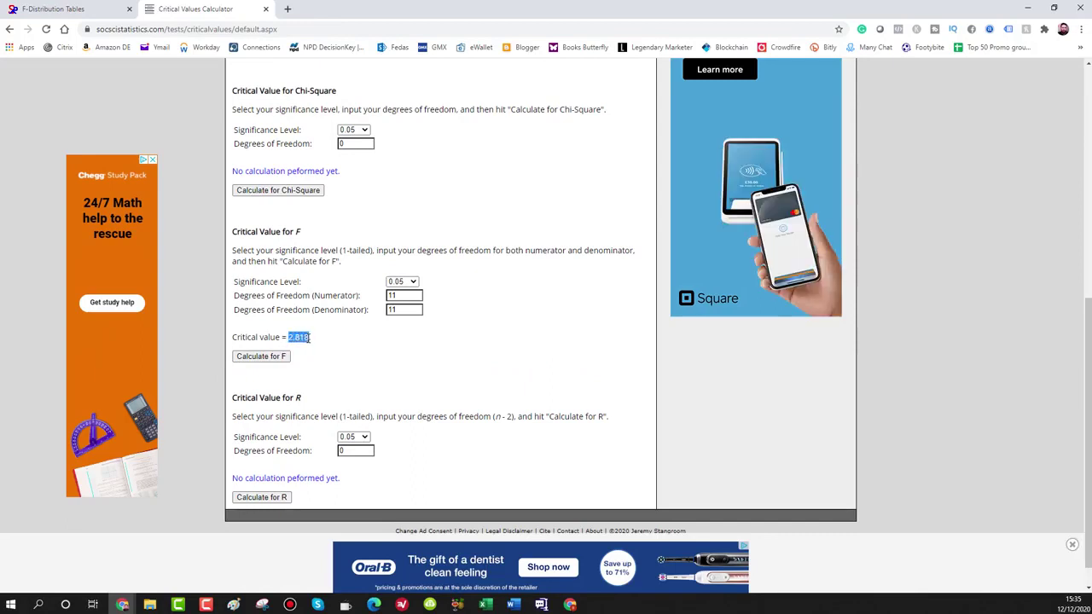
right_click(310, 338)
click(324, 348)
mouse_move(485, 602)
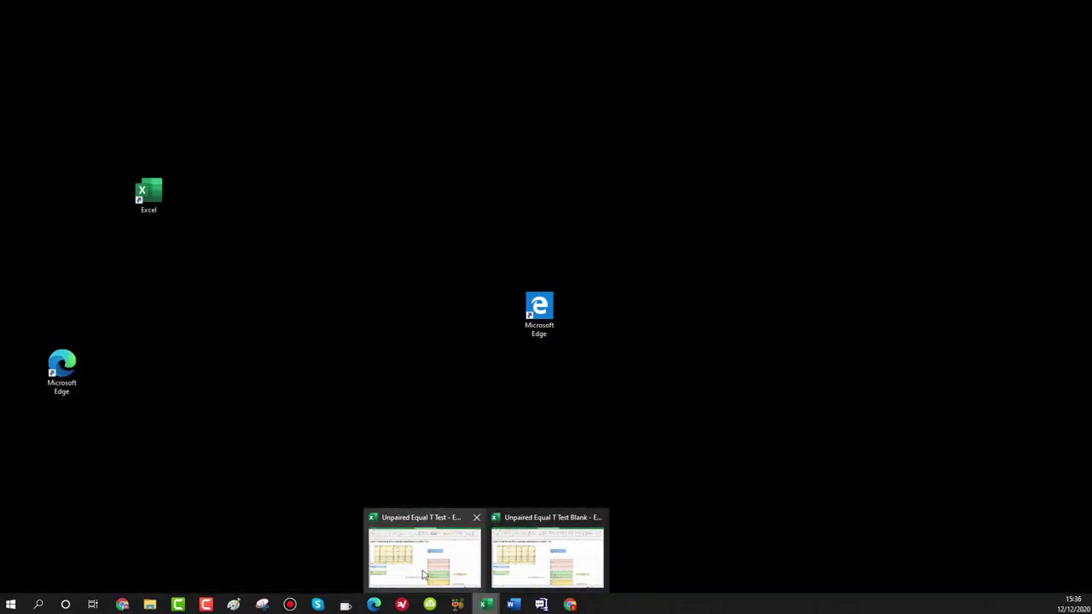
click(494, 556)
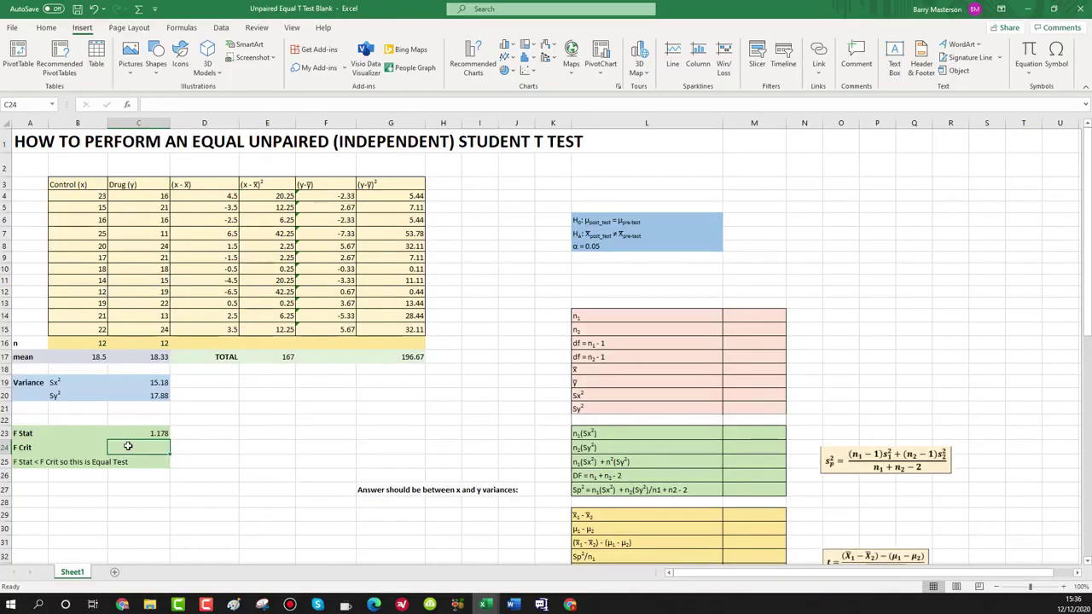
right_click(127, 447)
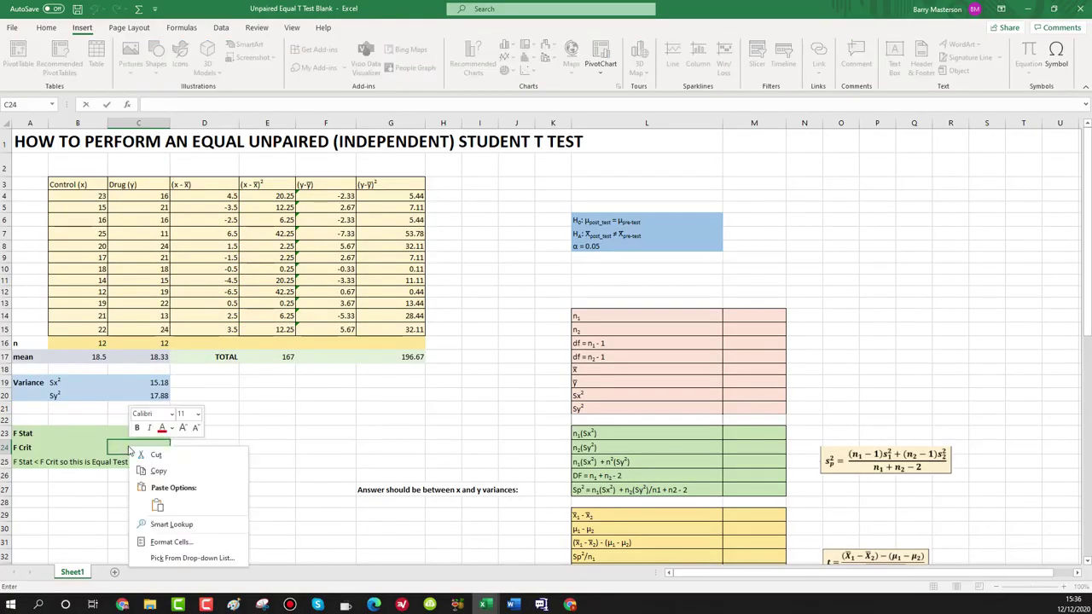
click(162, 505)
click(206, 472)
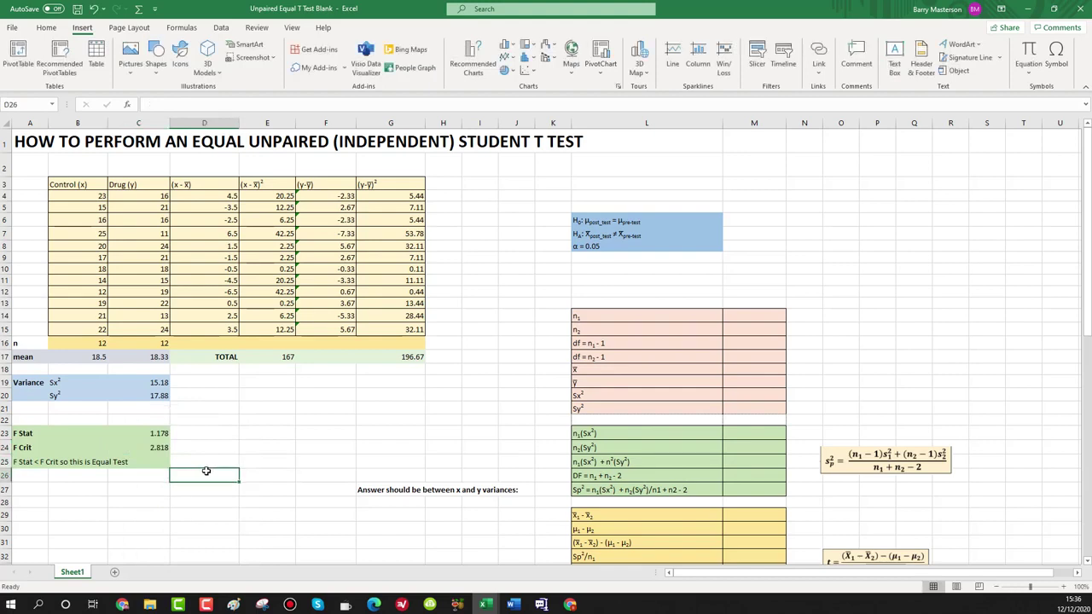
Step: Examine the equal-variance conclusion in row 25, the empty statistics tables and the pooled variance and t formulas beside them
click(159, 461)
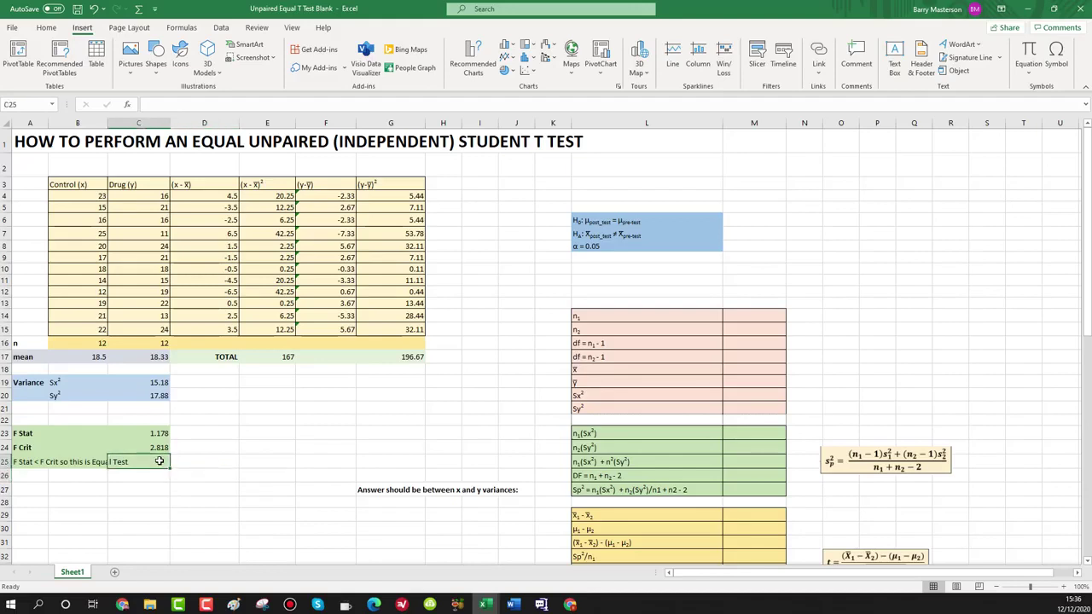
click(31, 462)
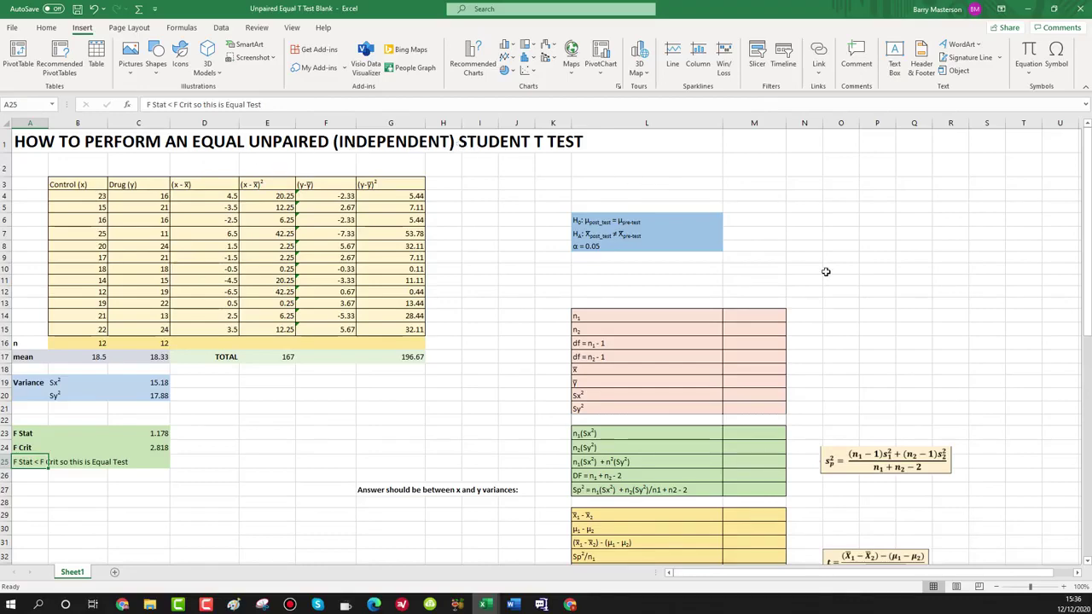
click(826, 275)
scroll(826, 276, down, 1)
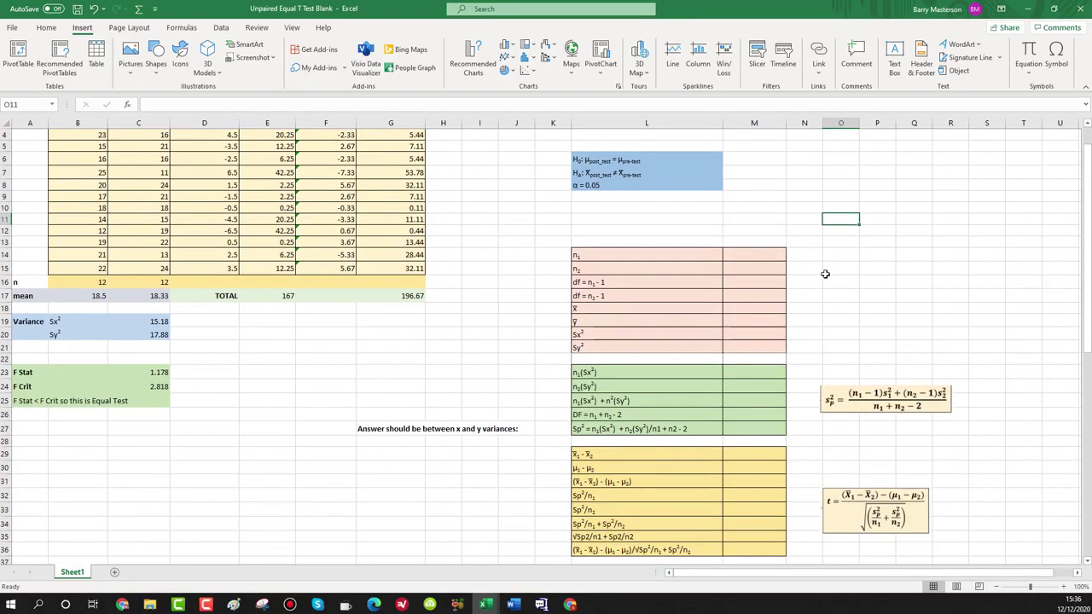
scroll(786, 269, up, 1)
scroll(783, 262, down, 3)
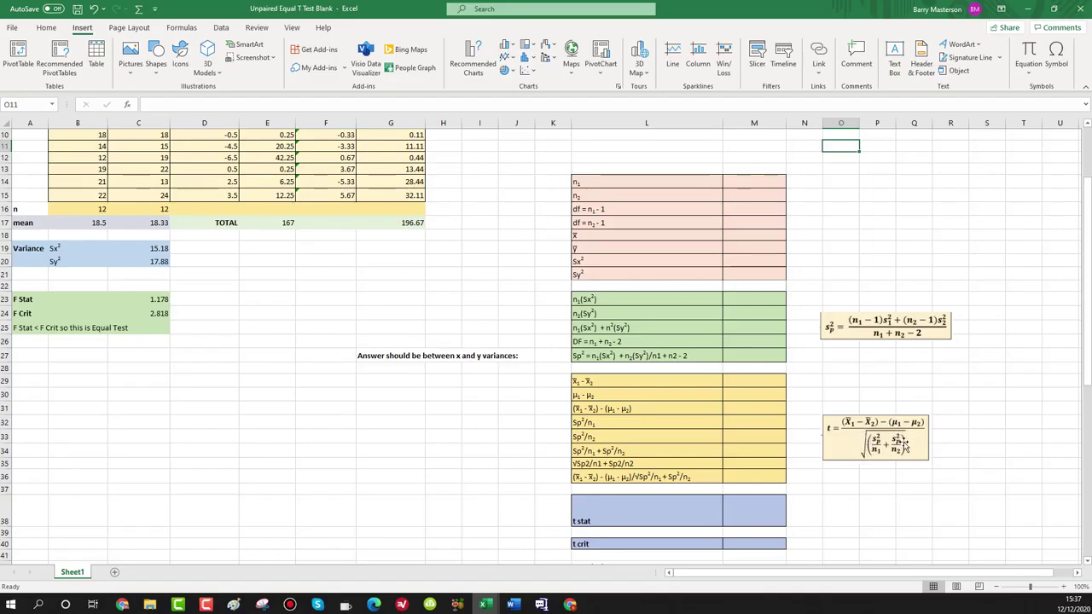
scroll(849, 394, up, 2)
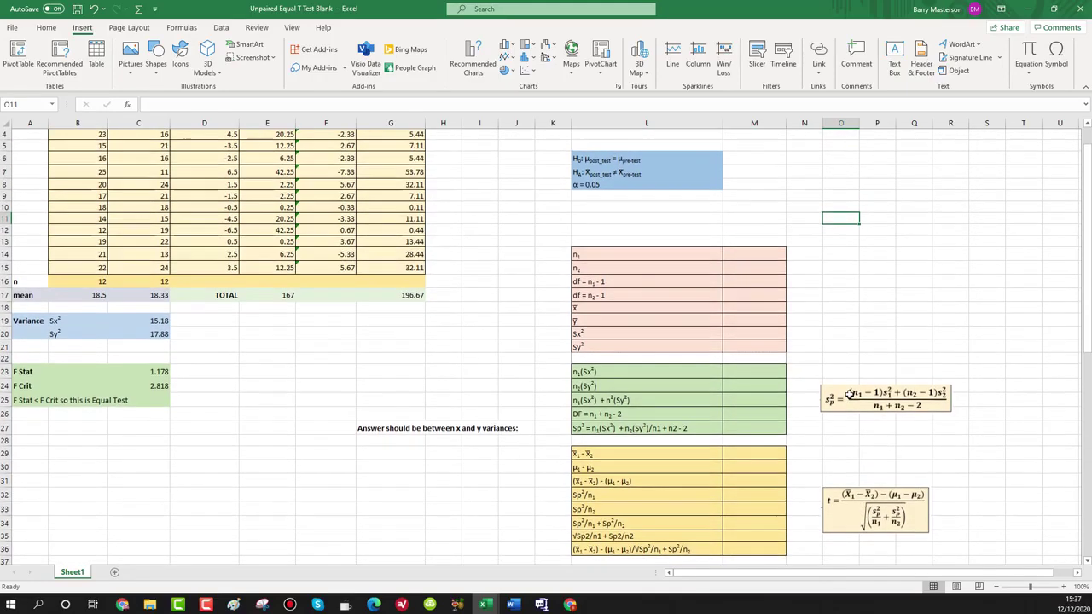
scroll(763, 285, up, 1)
Step: Enter the sample sizes n₁ and n₂ as 12 in M14 and M15
click(770, 313)
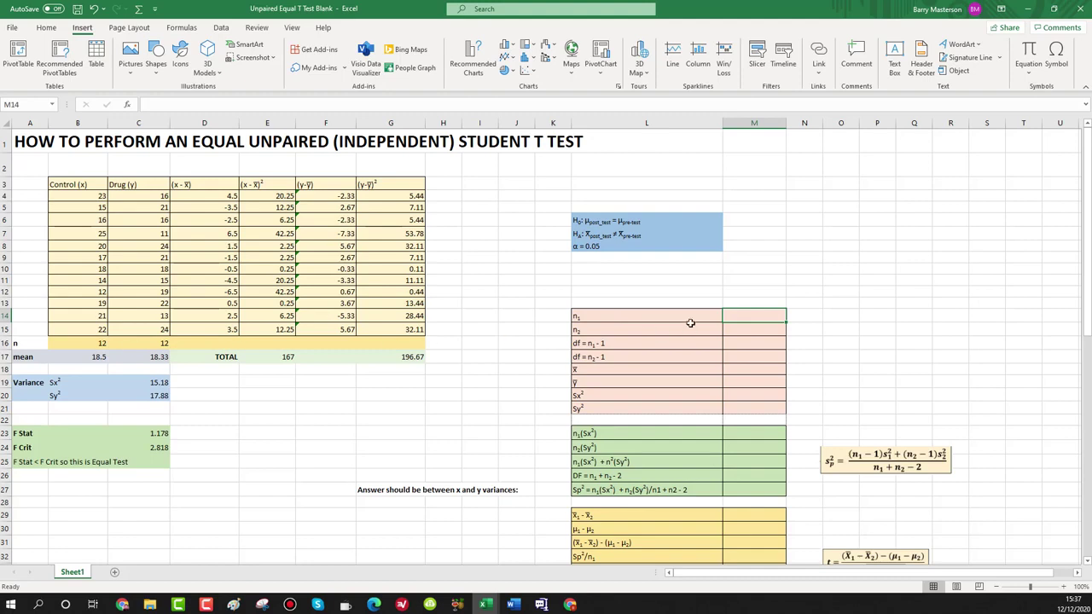
text(12)
key(Return)
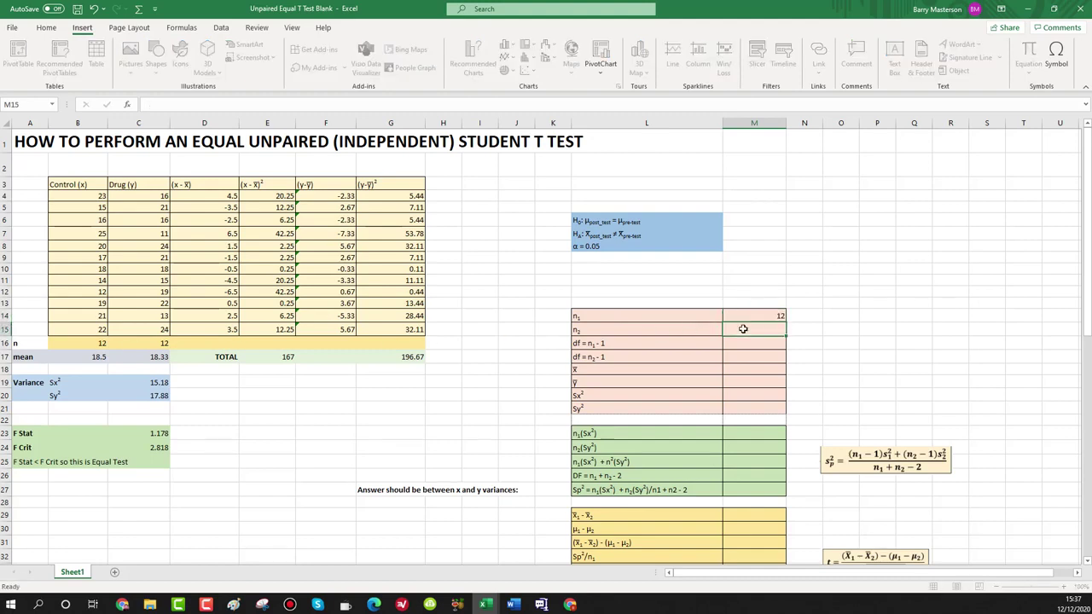
text(12)
key(Return)
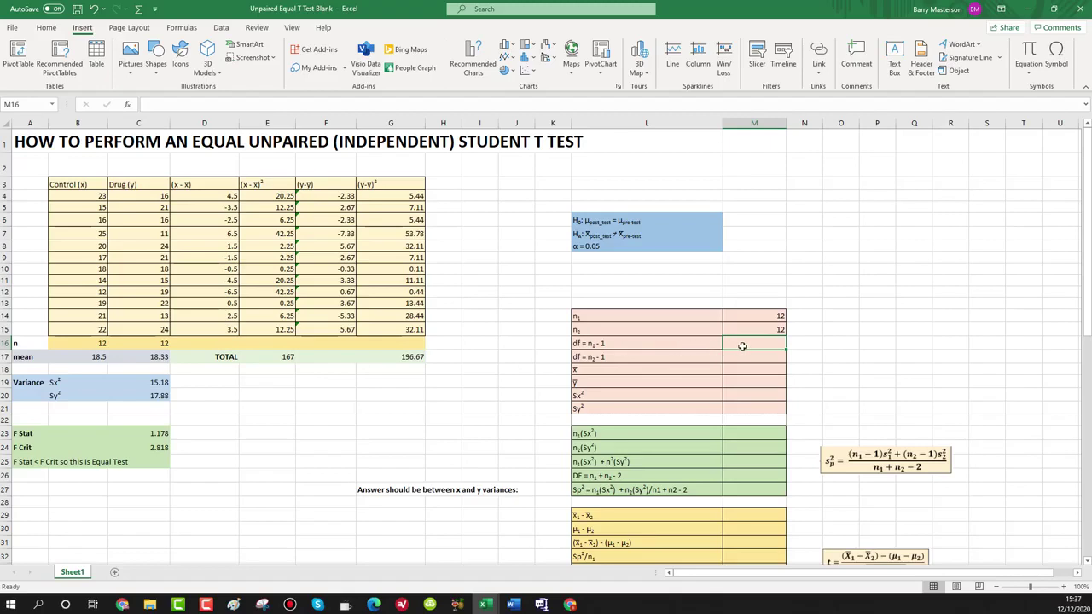
Step: Calculate the degrees of freedom for both samples with =M14-1 in M16 and =M15-1 in M17
click(749, 317)
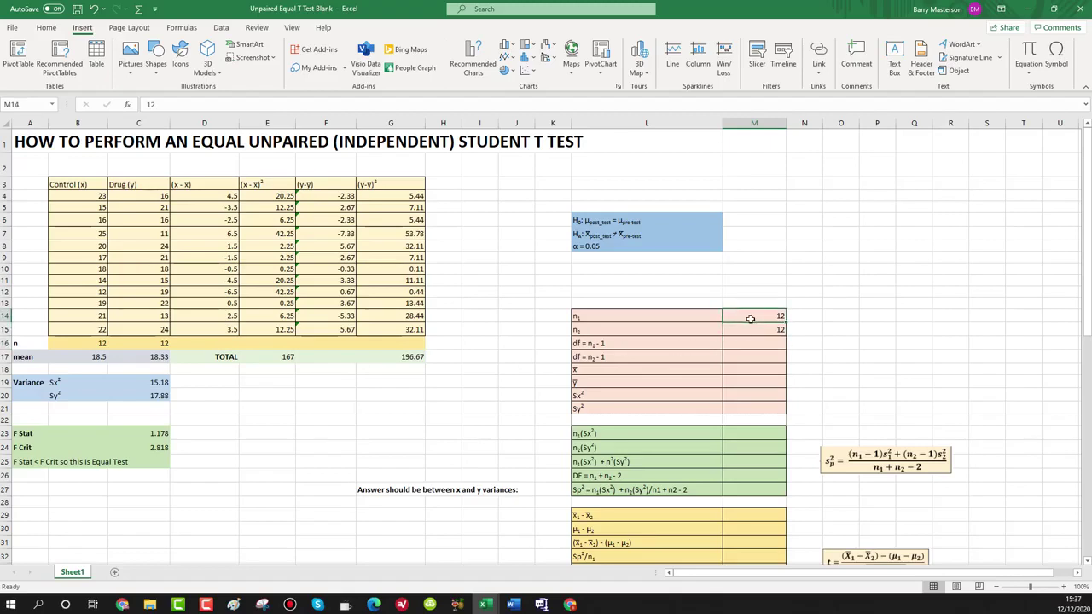
click(742, 343)
text(=)
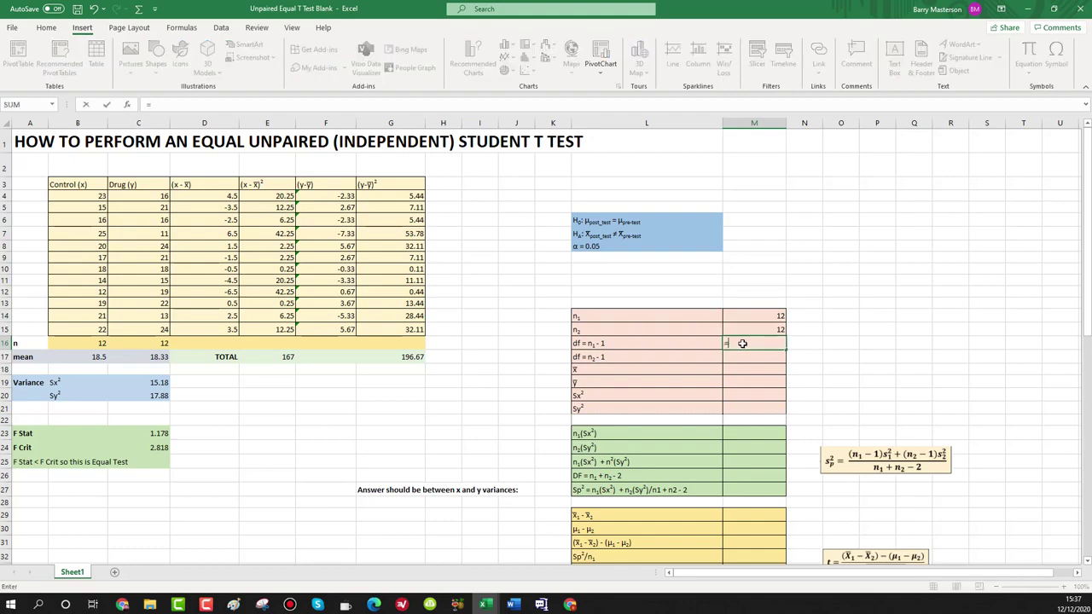
click(770, 316)
text(-1)
key(Return)
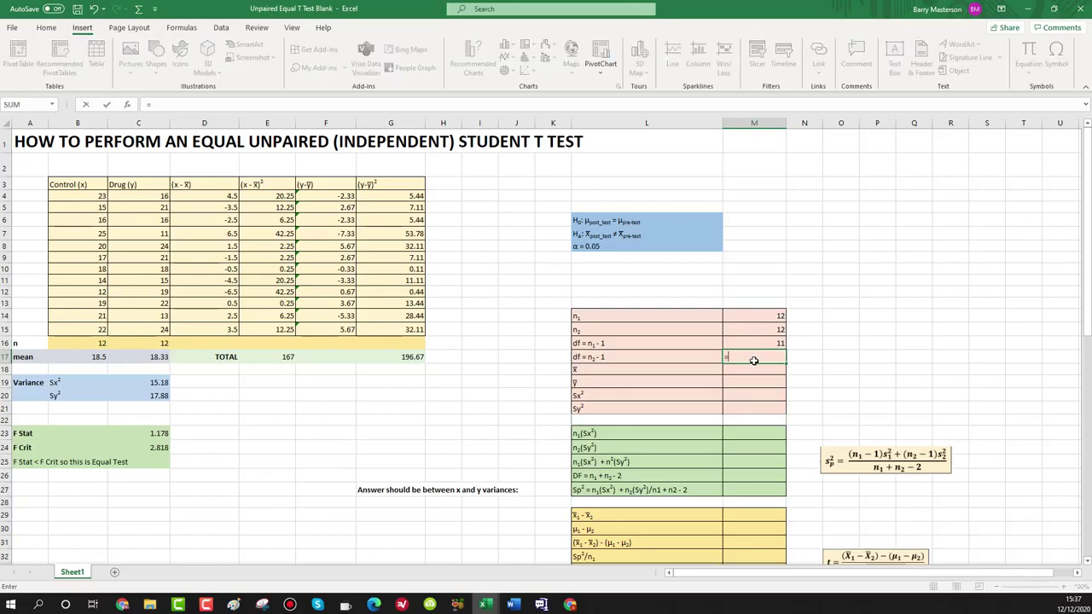
text(=)
click(778, 331)
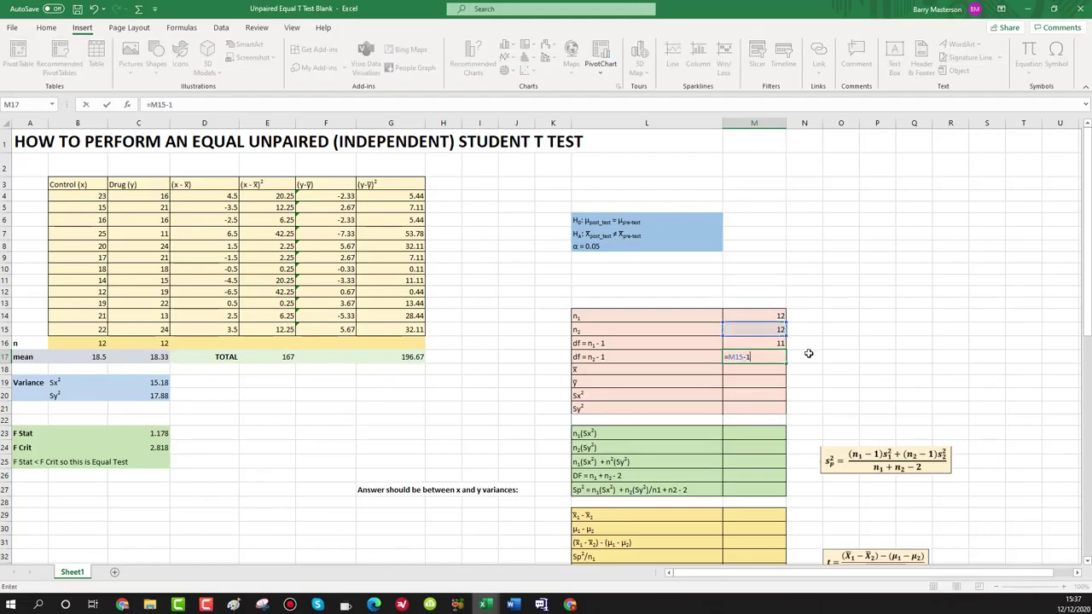
key(Return)
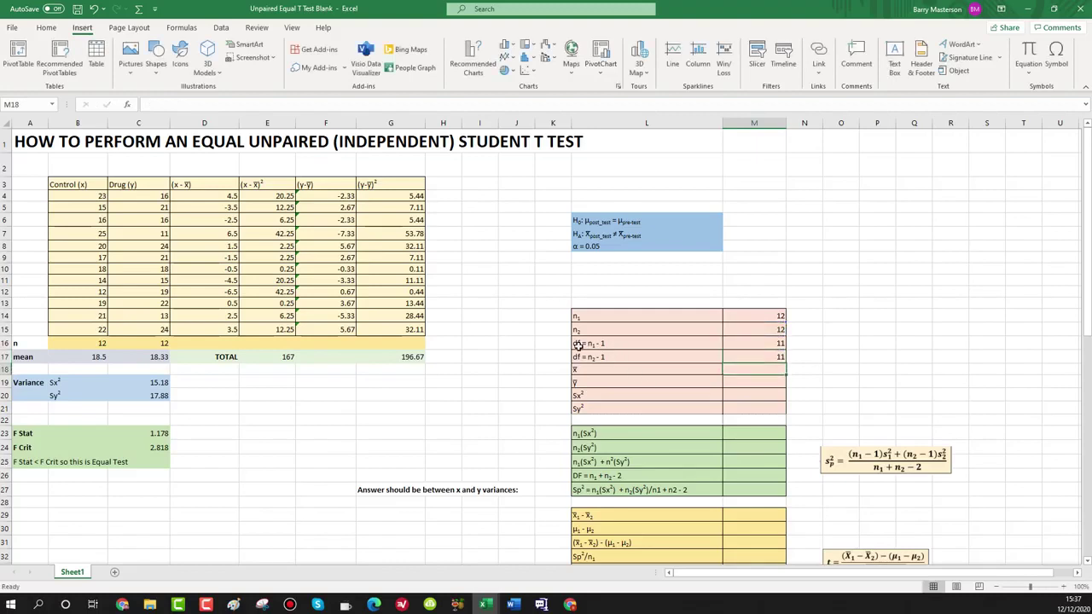
Step: Enter the sample means, 18.5 for x̄ in M18 and 18.33 for ȳ in M19
click(627, 374)
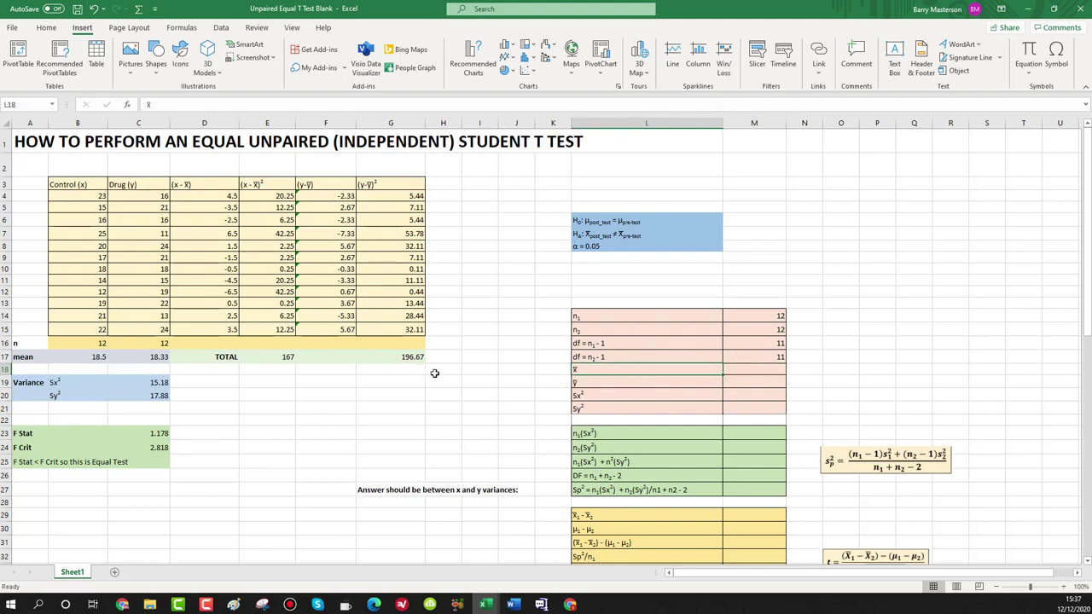
click(743, 370)
text(18.5)
key(Return)
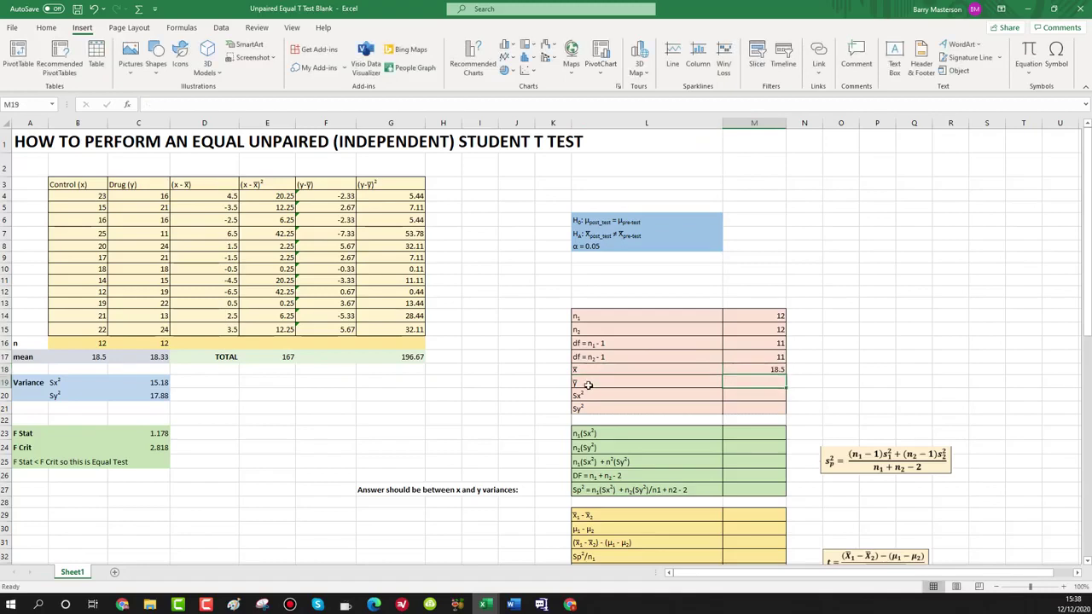
text(18.33)
Step: Enter the sample variances, 15.18 for Sx² in M20 and 17.88 for Sy² in M21
click(627, 399)
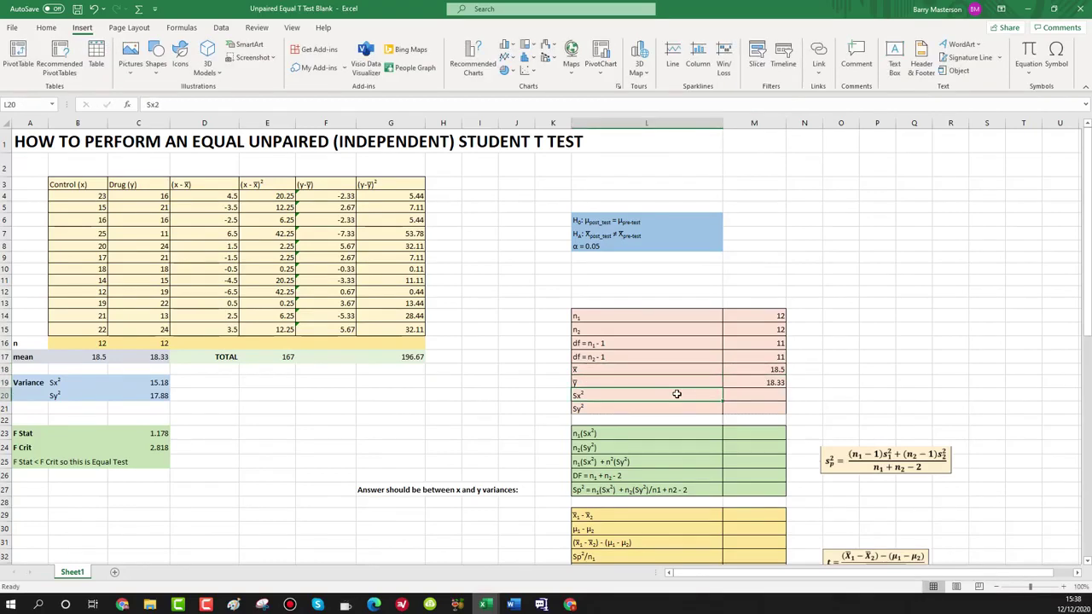
click(759, 394)
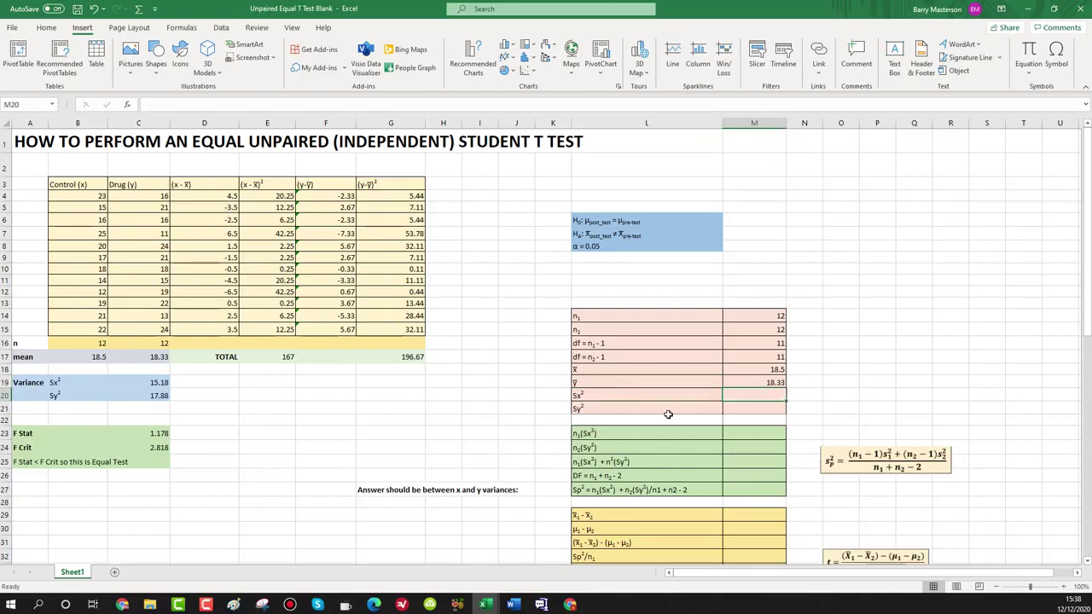
text(15.18)
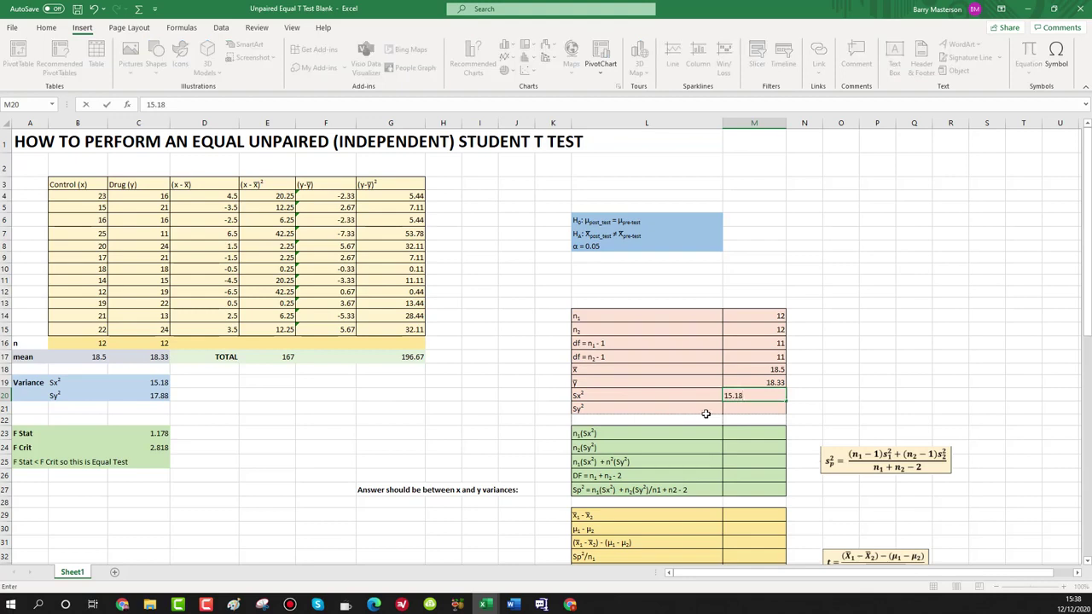
key(Return)
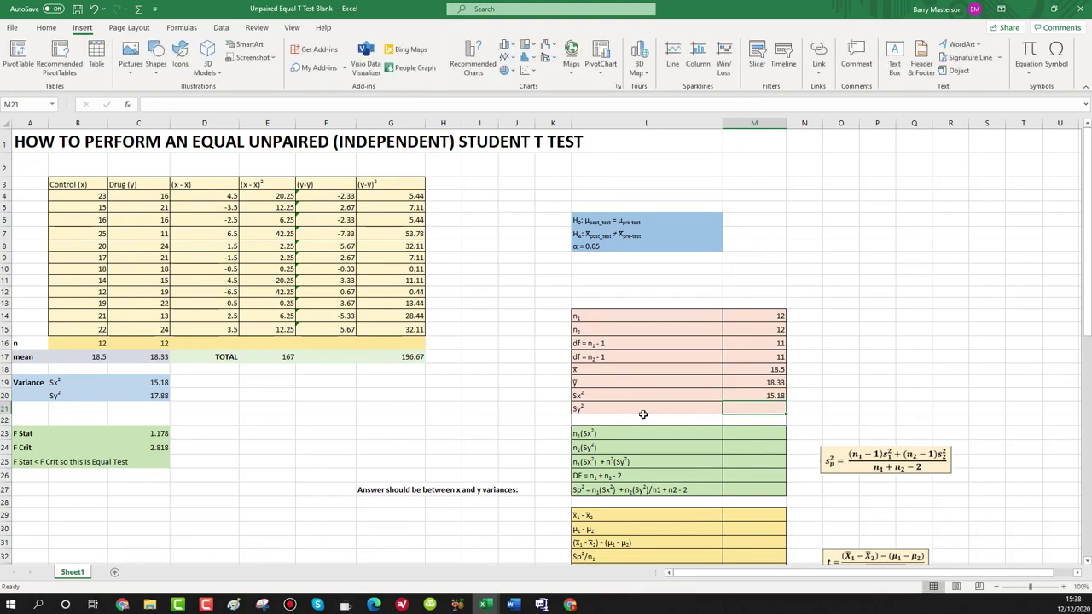
text(17.88)
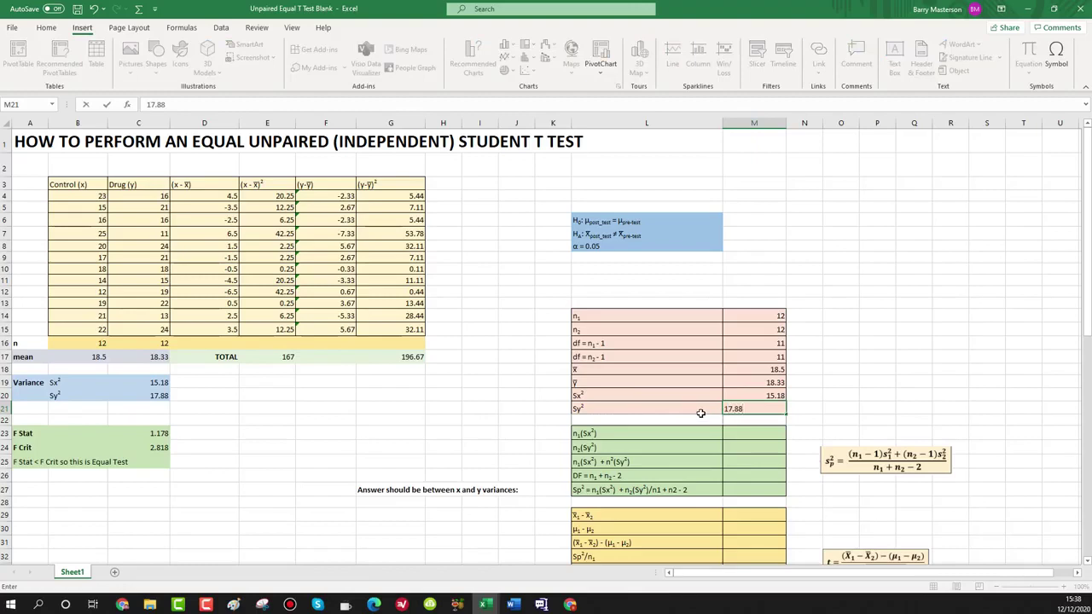
click(691, 433)
Step: Calculate df₁(Sx²) in M23 by multiplying the first degrees of freedom by the x variance with =M16*M20
scroll(768, 434, down, 1)
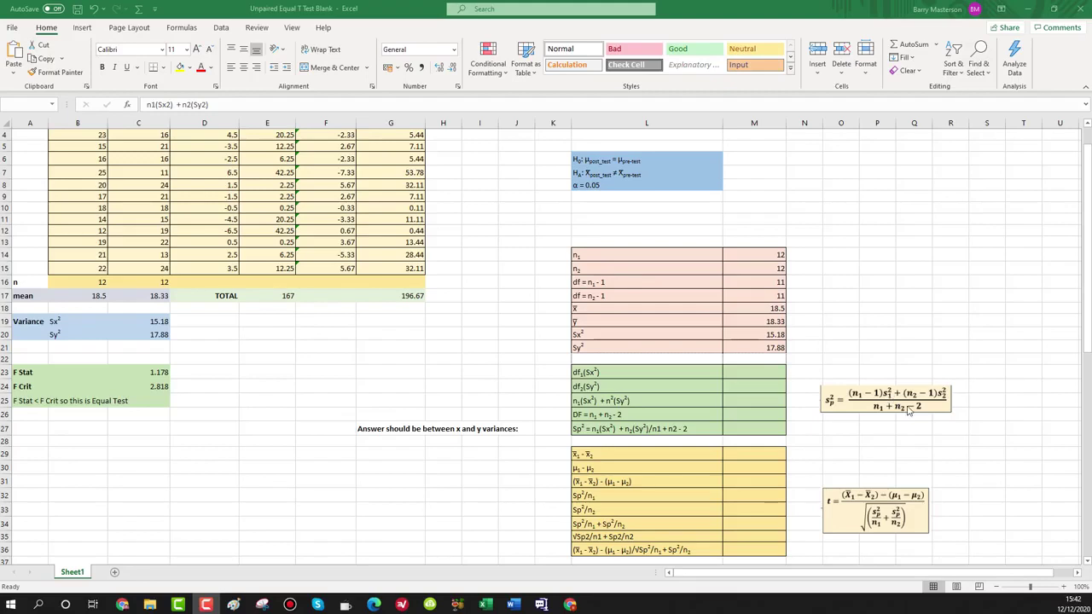
click(749, 368)
text(=)
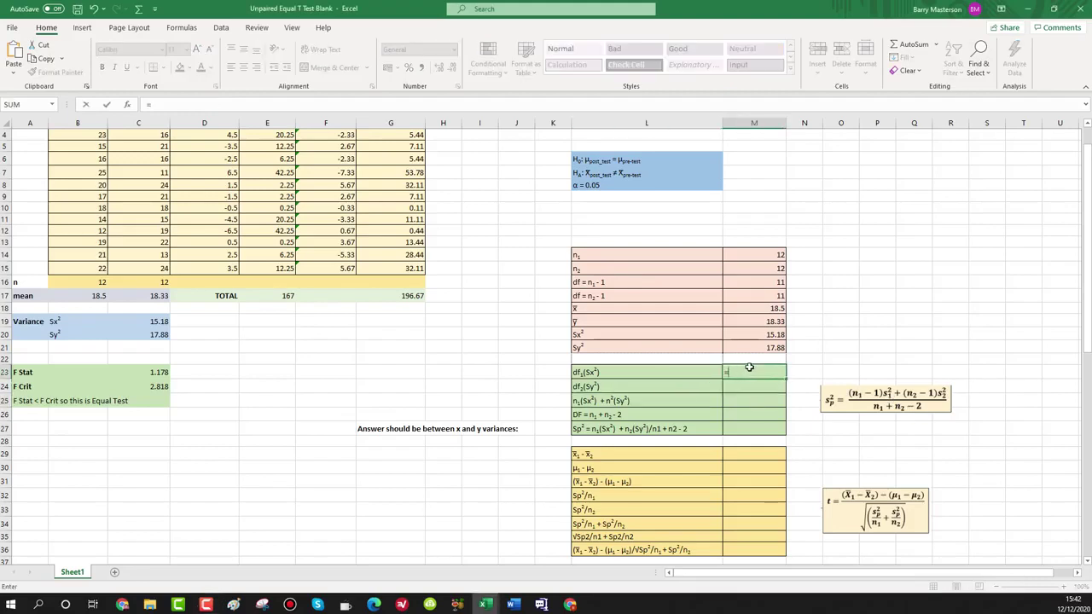
click(760, 284)
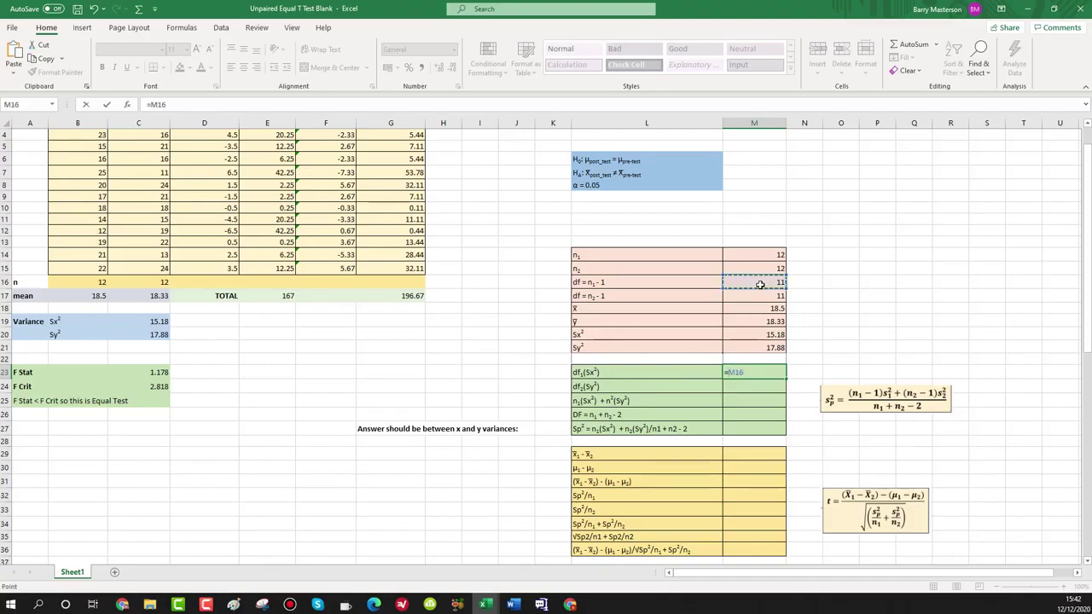
text(*)
click(765, 335)
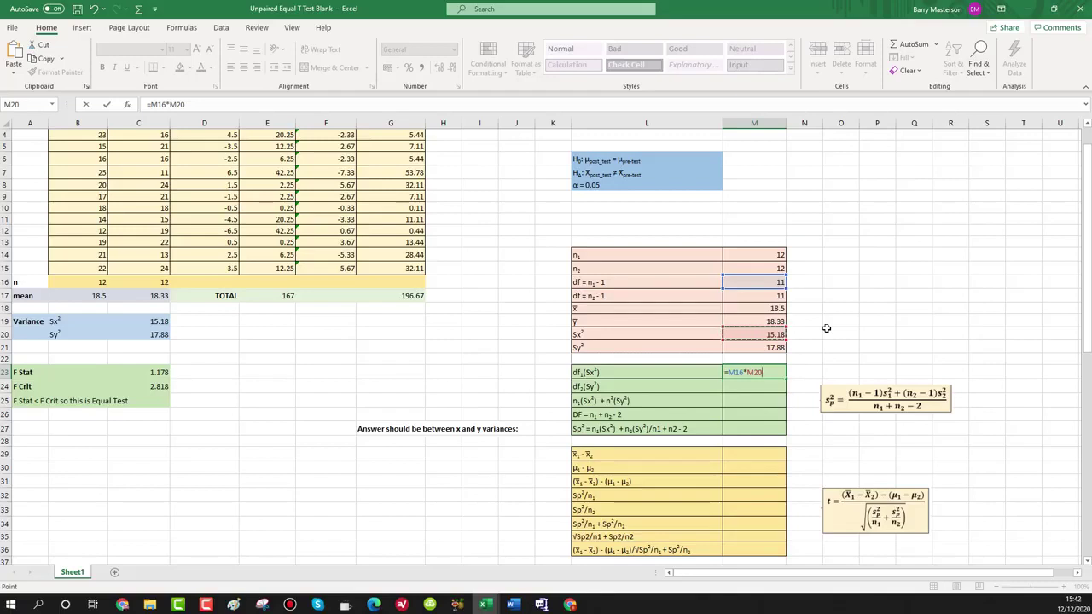
key(Return)
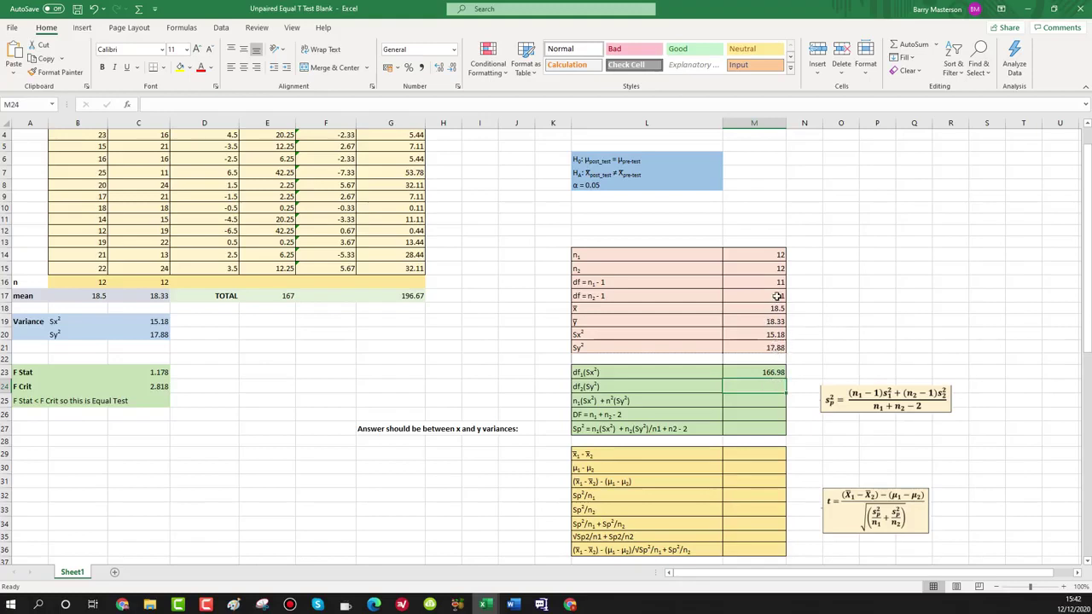
Step: Calculate df₂(Sy²) in M24 by multiplying the second degrees of freedom by the y variance with =M17*M21
text(=)
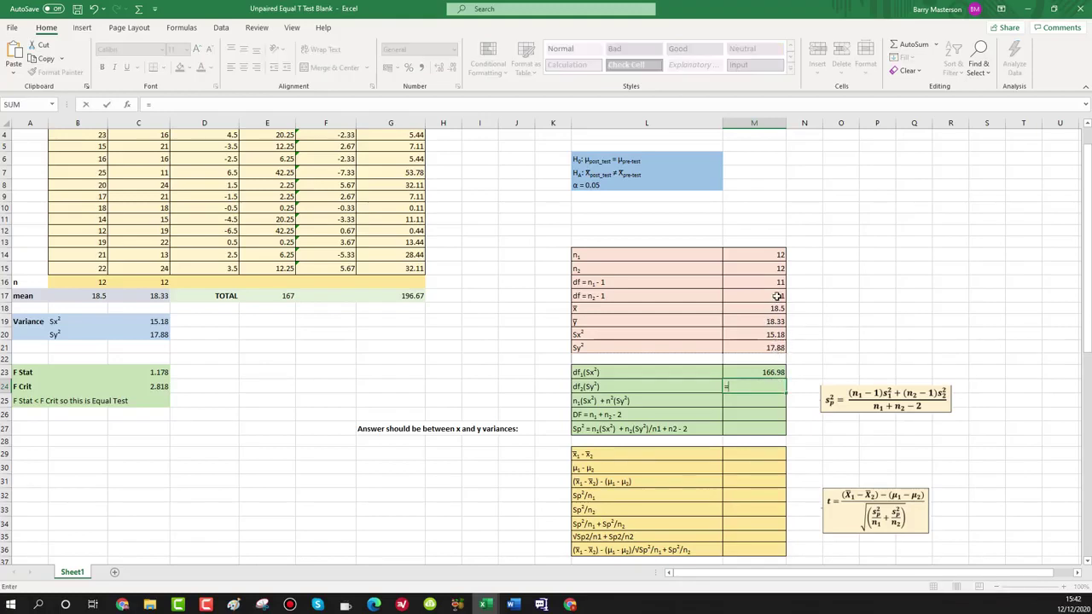
click(778, 296)
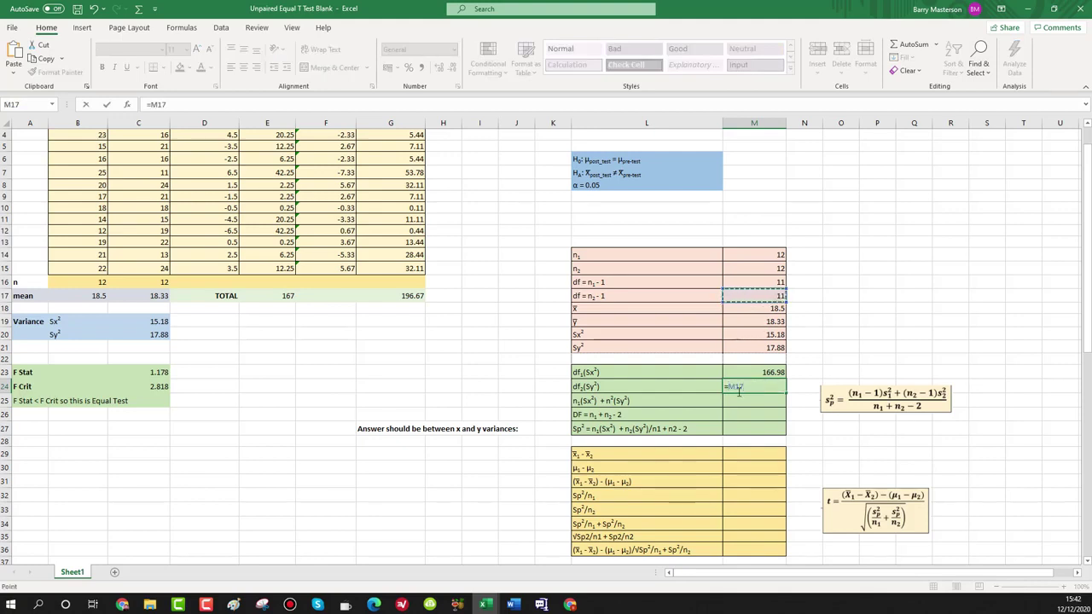
text(*)
click(769, 351)
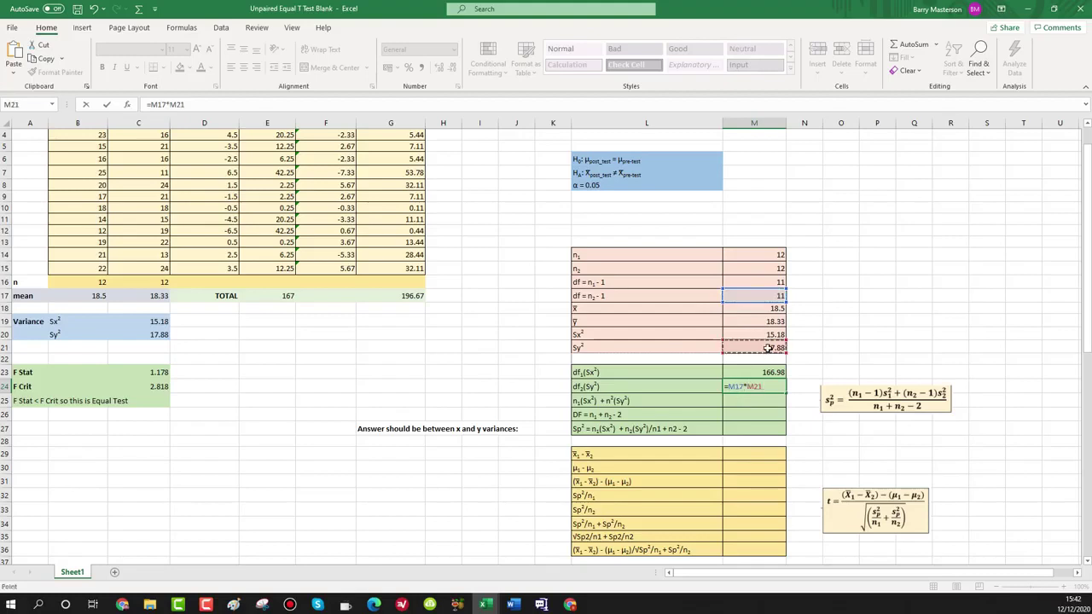
key(Return)
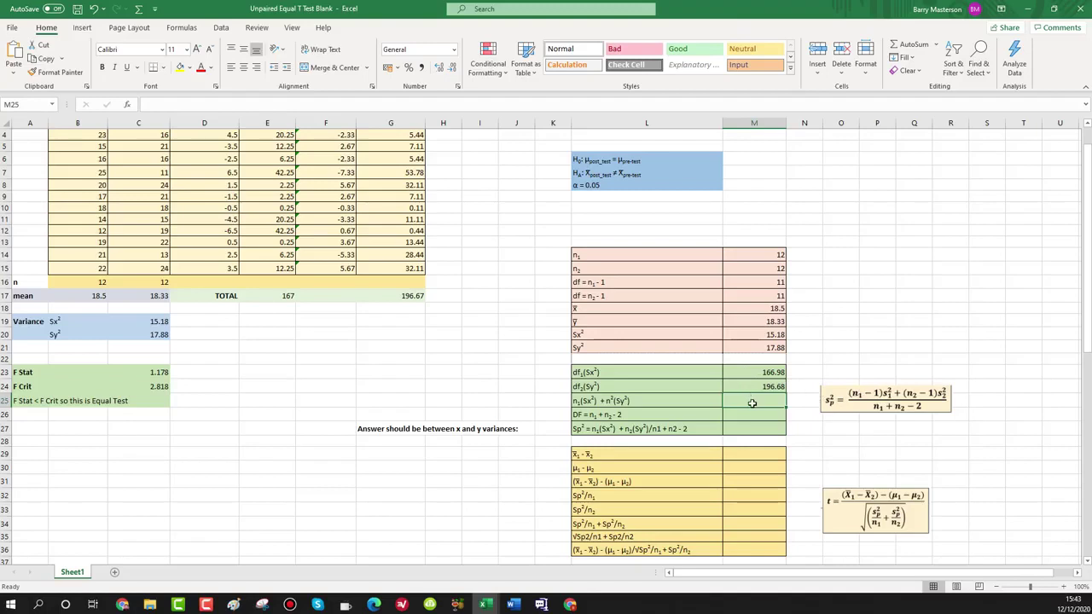
Step: Add the two weighted variances in M25 with =M23+M24 as the pooled variance numerator
text(=)
click(772, 369)
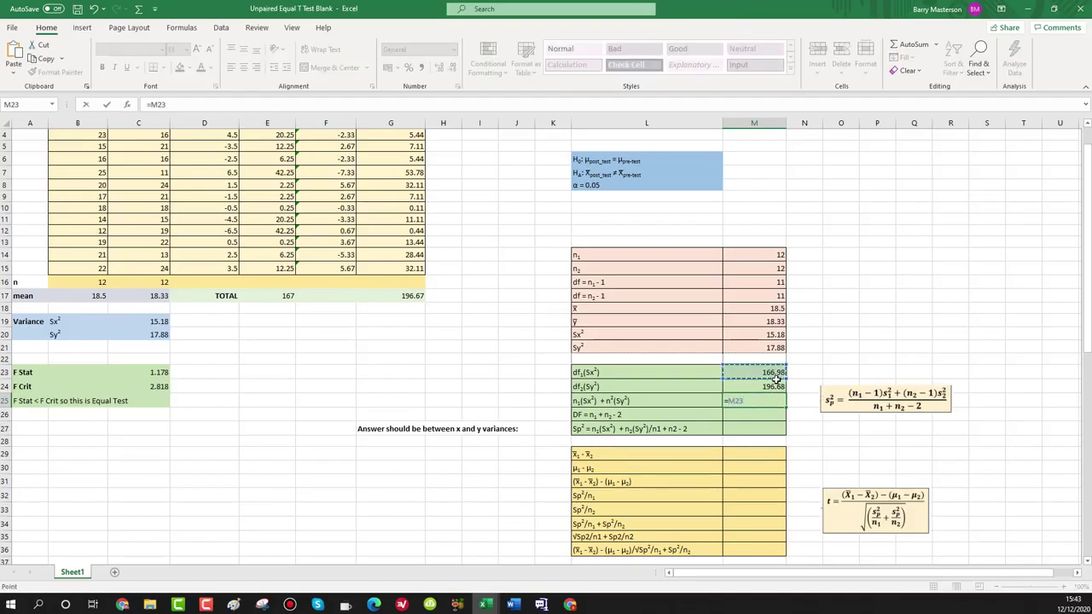
text(+)
click(772, 386)
key(Return)
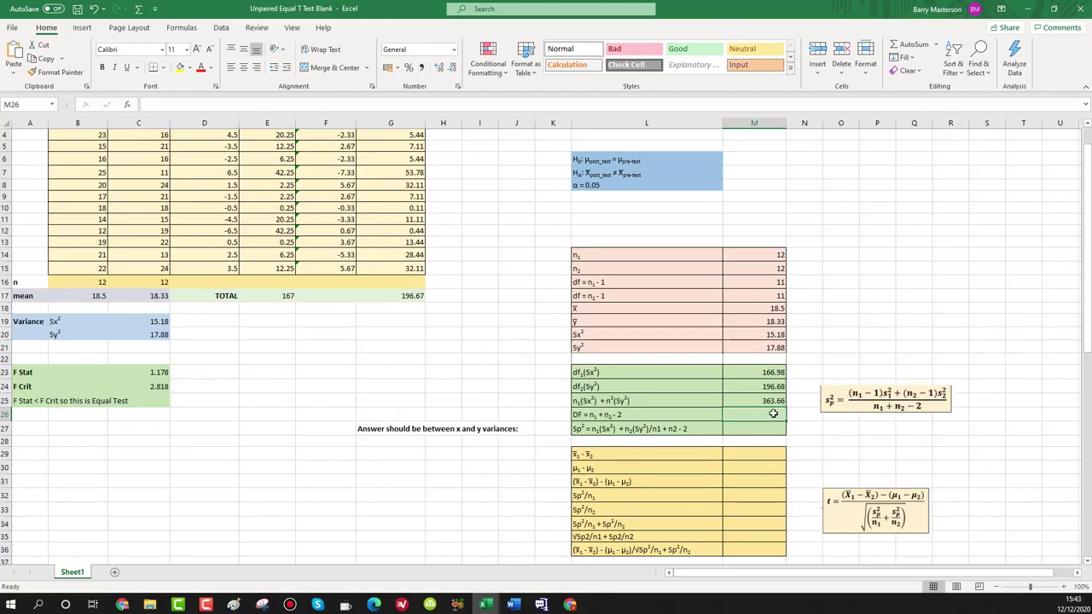
Step: Calculate the combined degrees of freedom, n₁ + n₂ - 2, in M26 with =M14+M15-2
text(=)
click(769, 254)
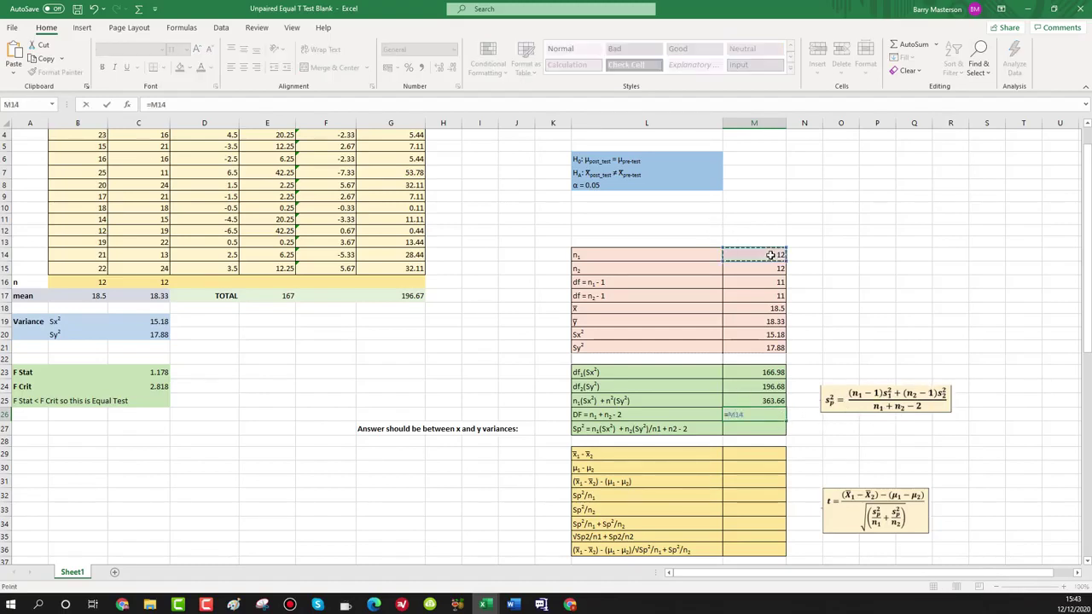
text(+)
click(774, 268)
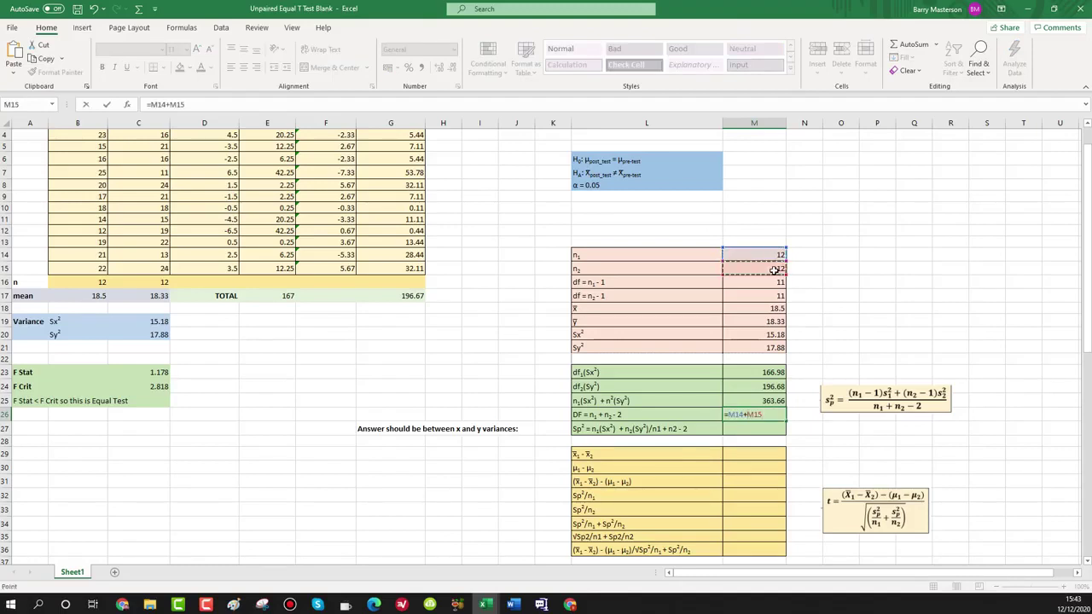
text(-2)
key(Return)
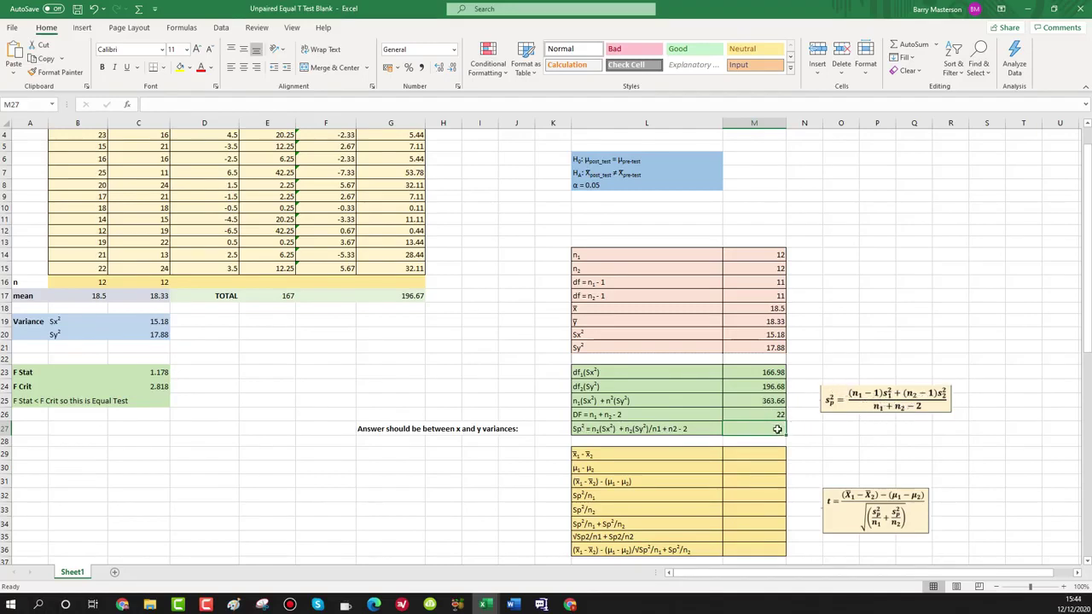
Step: Calculate the pooled variance Sp² in M27 by dividing the numerator by the degrees of freedom with =M25/M26
text(=)
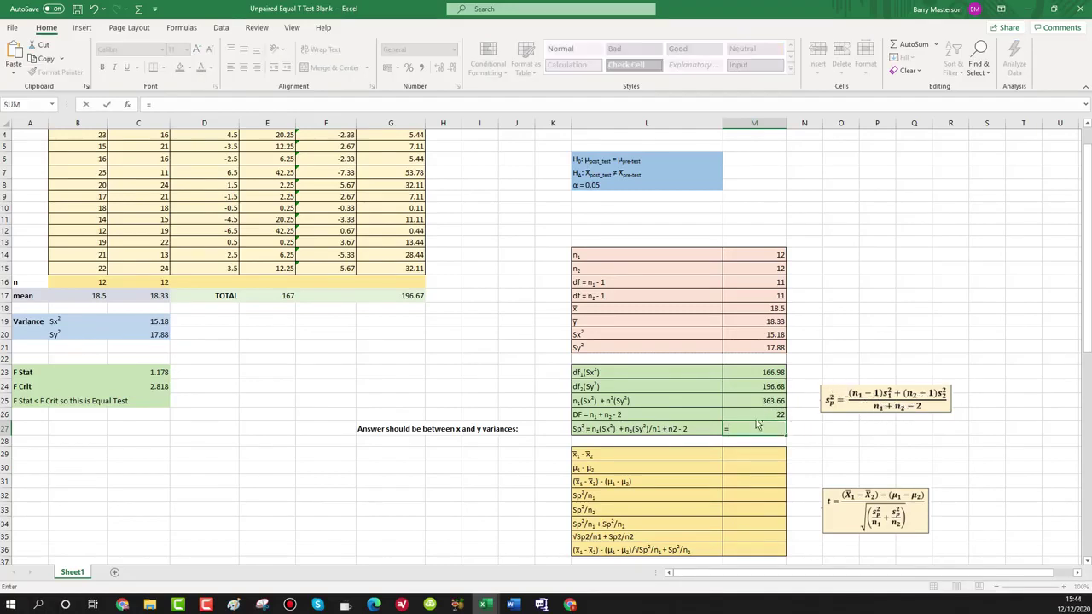
click(755, 402)
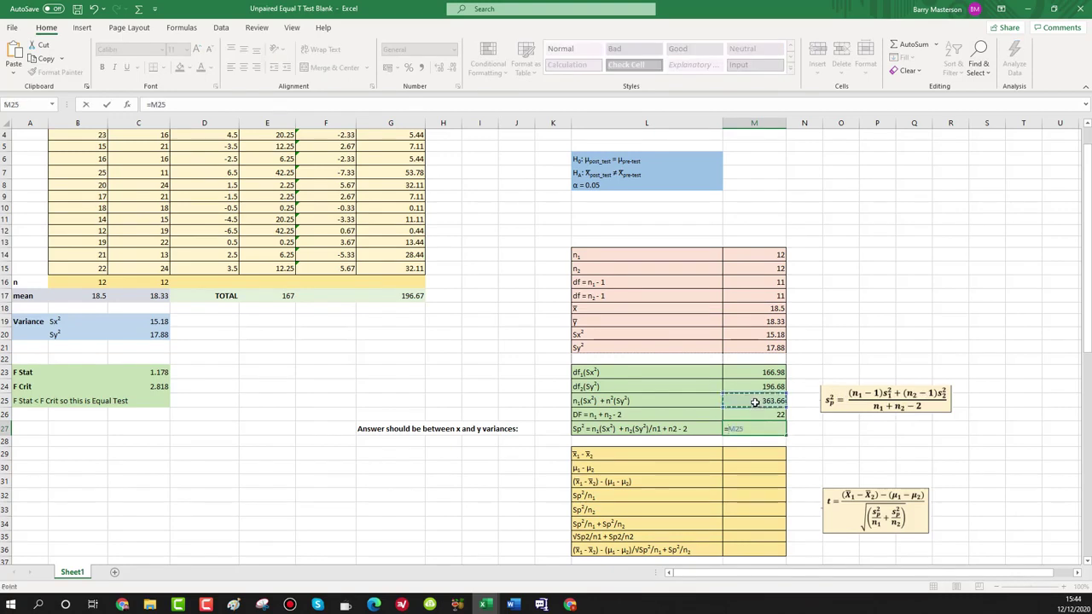
text(/)
click(762, 414)
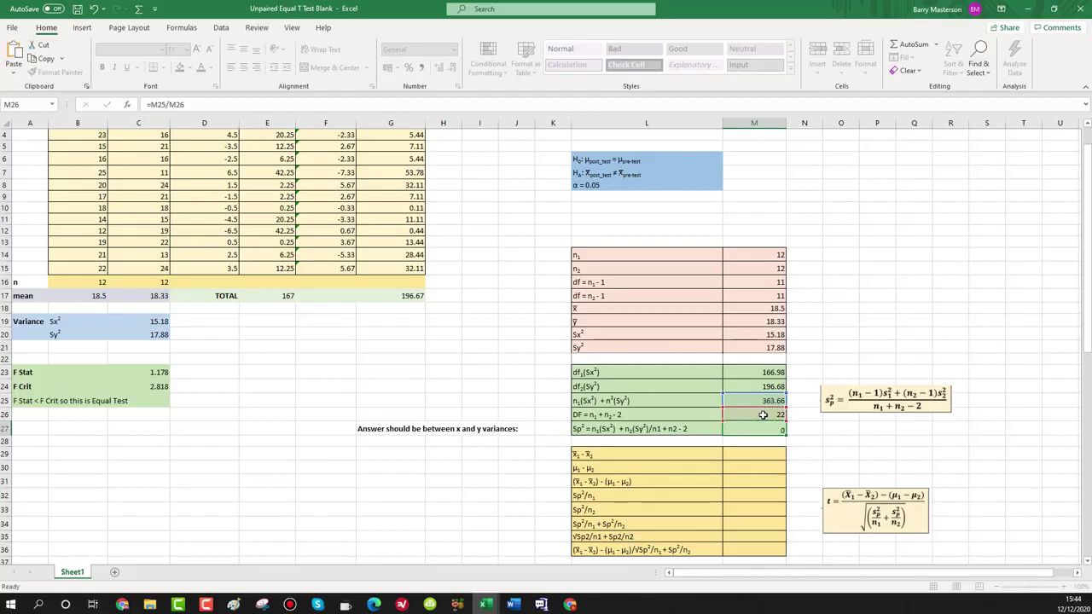
key(Return)
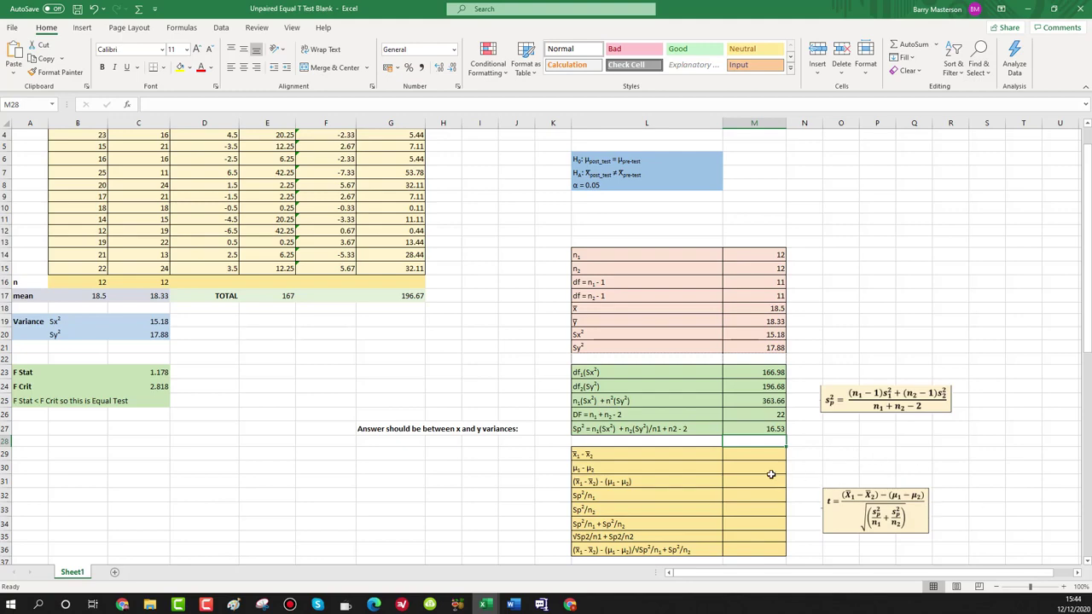
Step: Calculate the sample mean difference in M29 with =M18-M19 and the population mean difference μ₁ - μ₂ in M30 with =0-0
key(Down)
scroll(759, 473, down, 2)
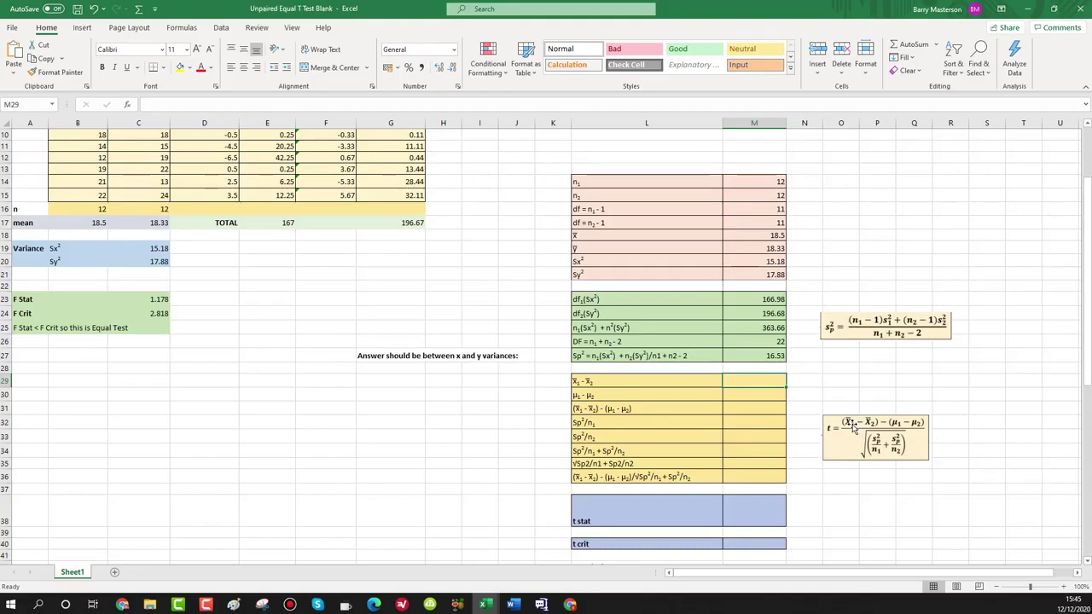
scroll(199, 273, up, 3)
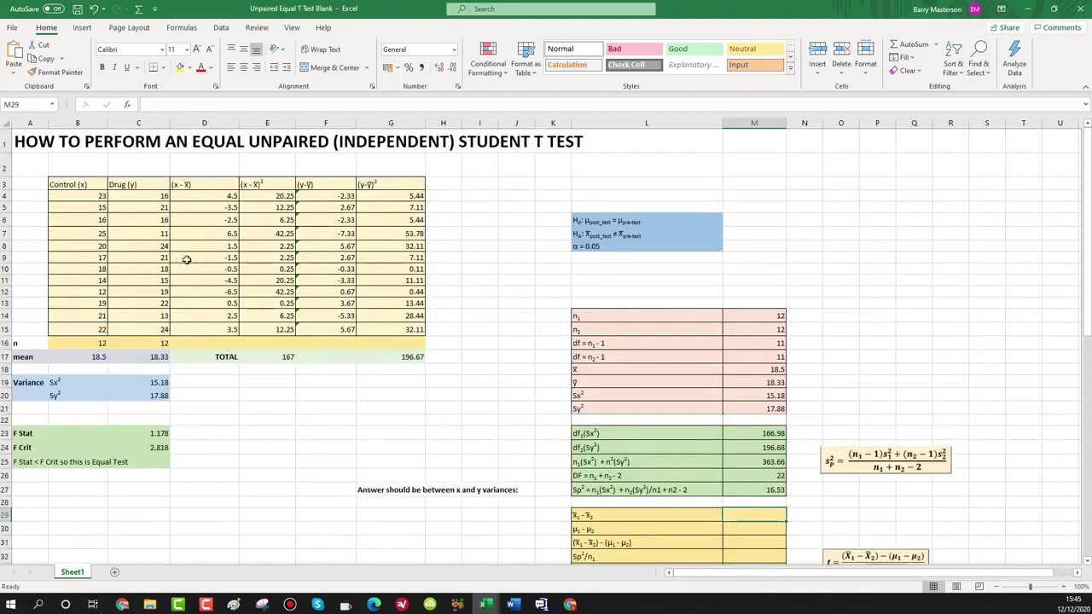
scroll(554, 357, down, 2)
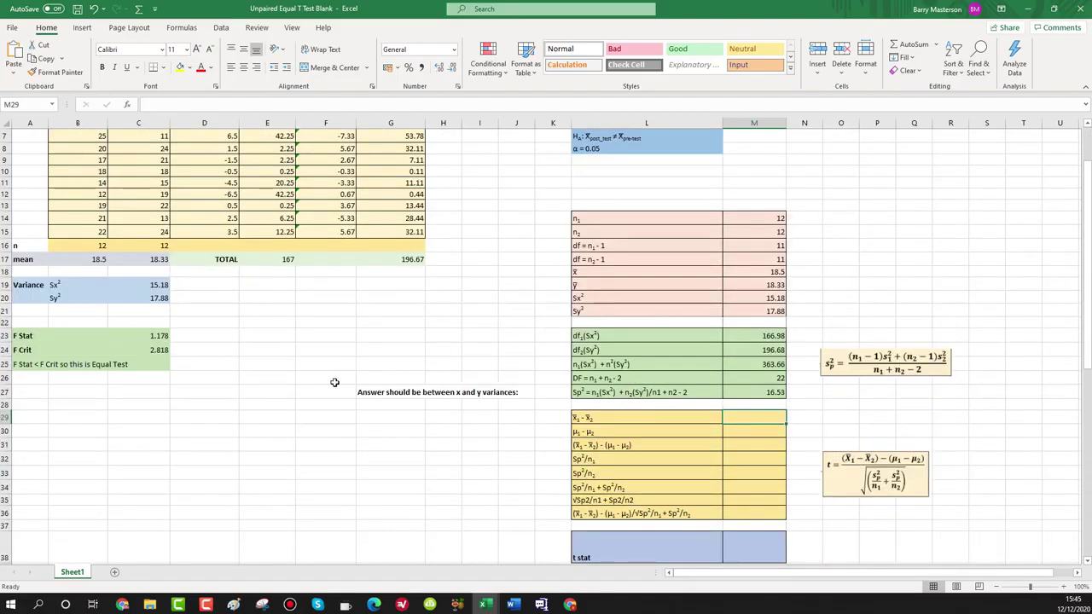
scroll(333, 383, up, 2)
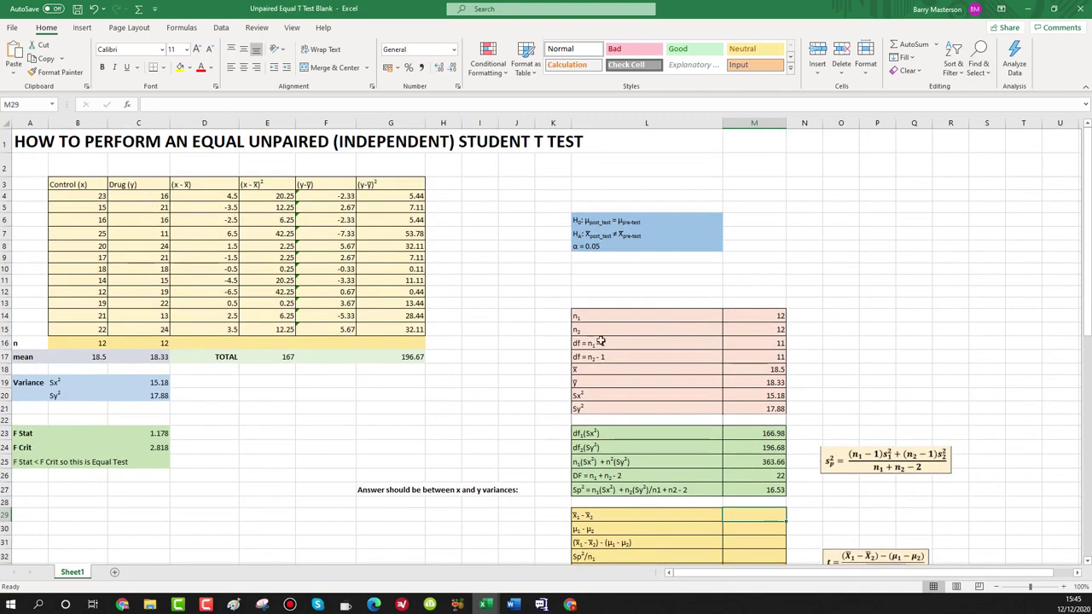
scroll(594, 337, down, 3)
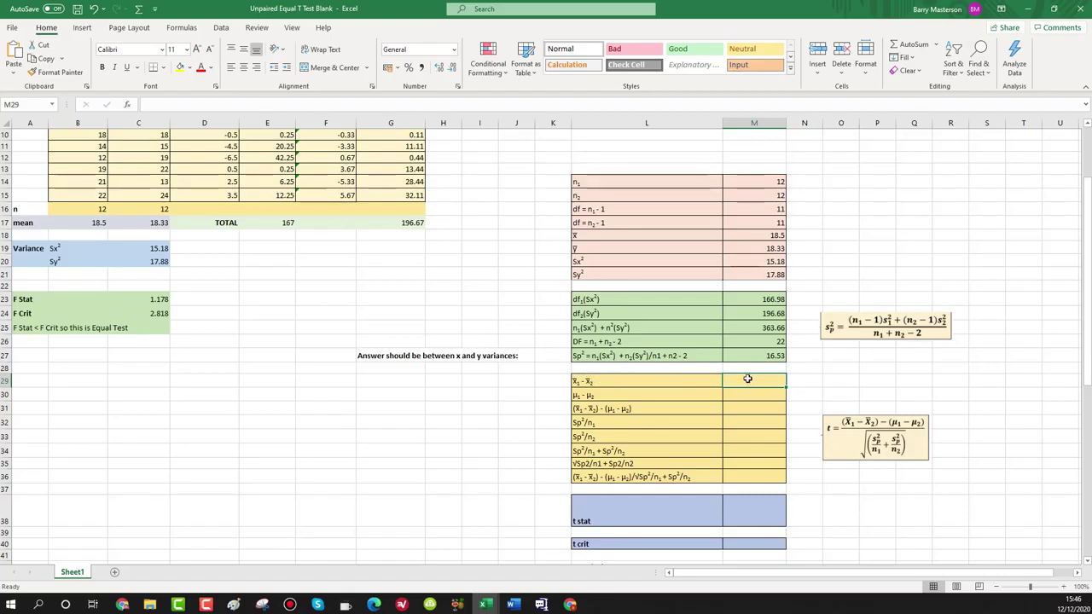
text(=)
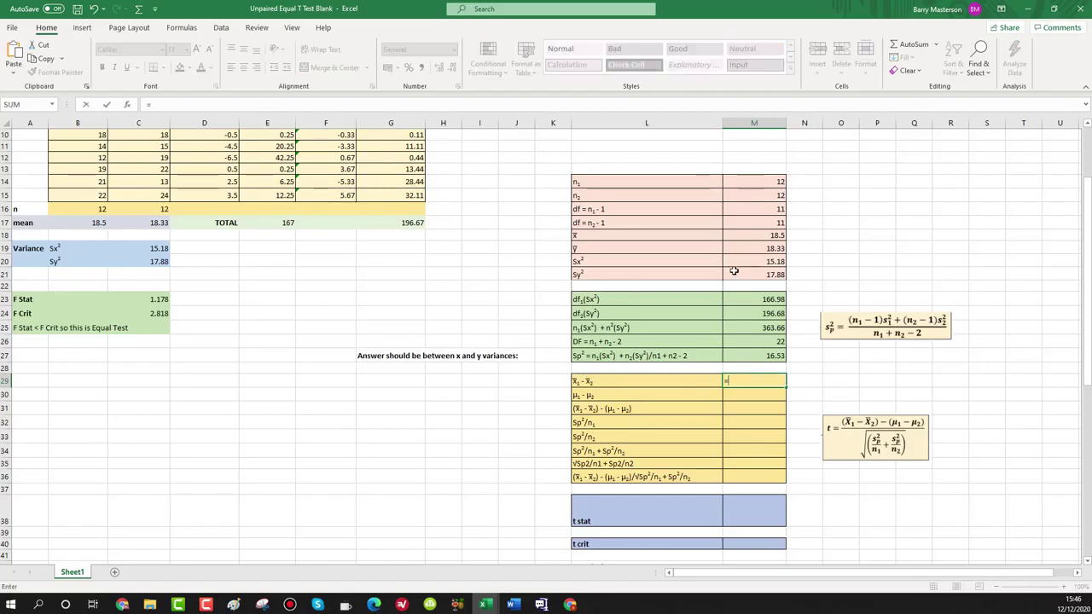
click(778, 236)
text(-)
click(776, 247)
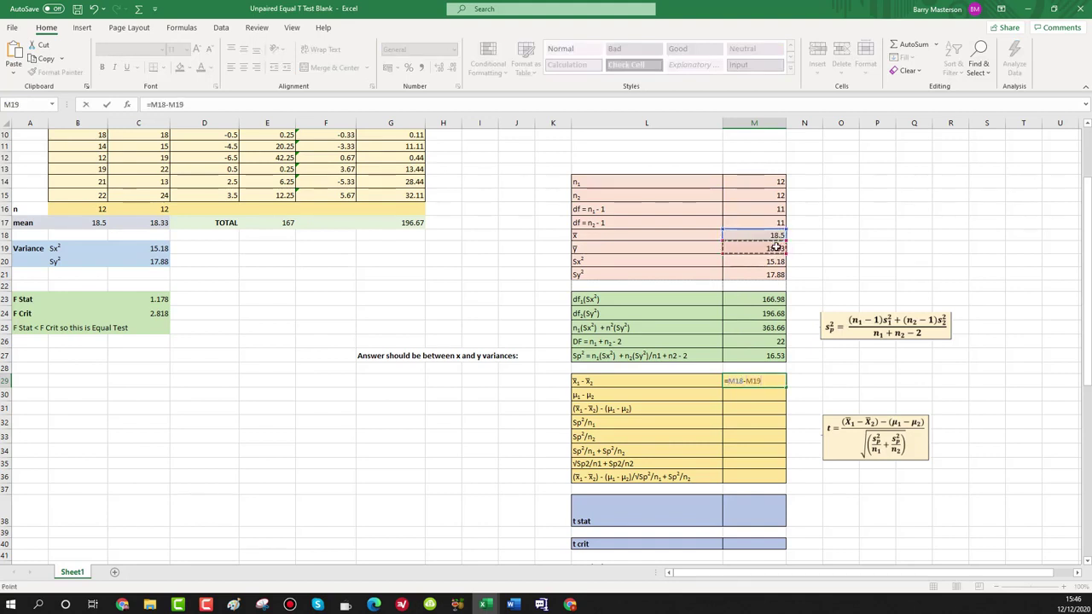
key(Return)
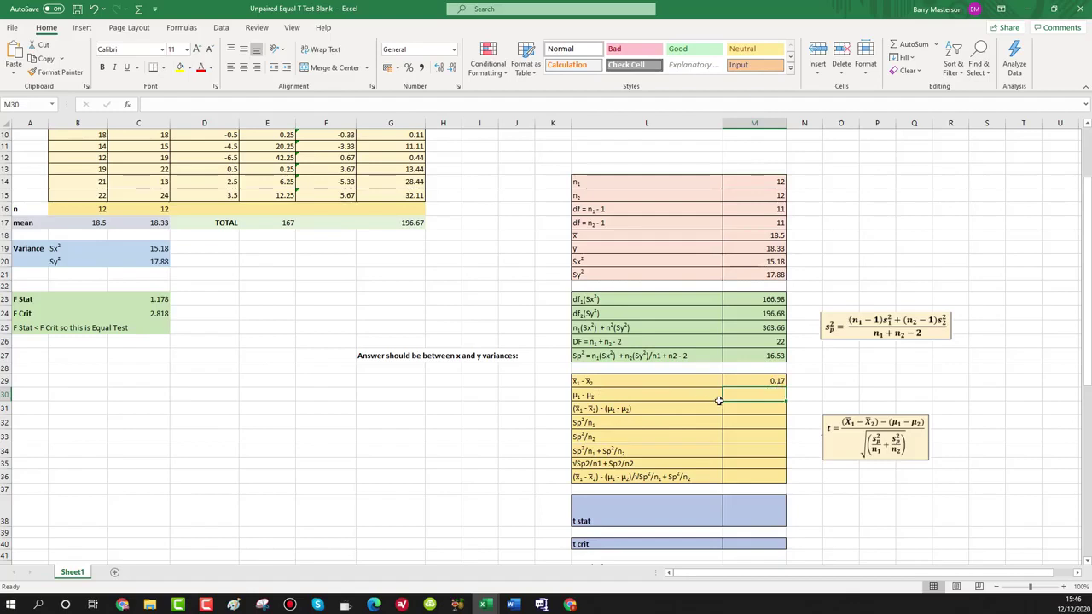
text(=0-0)
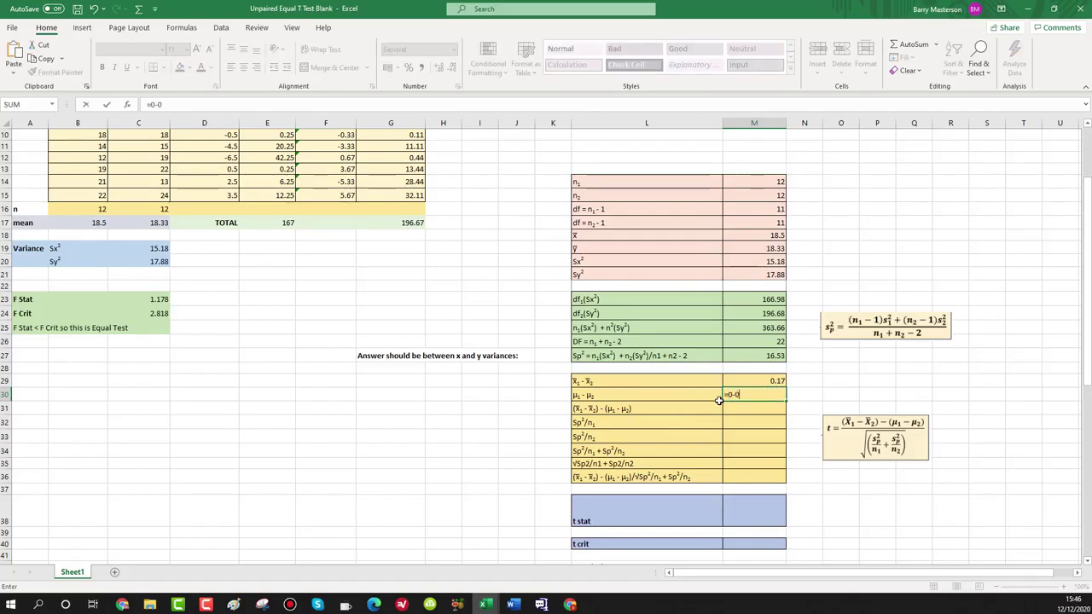
key(Return)
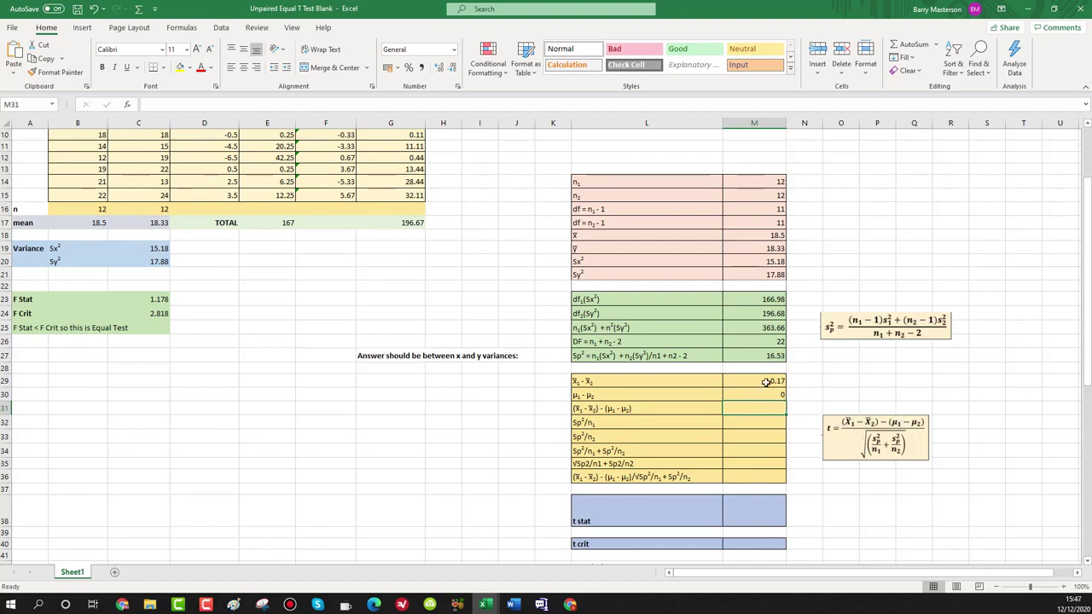
Step: Calculate the t test numerator (x̄₁ - x̄₂) - (μ₁ - μ₂) in M31 with =M29-M30
text(=)
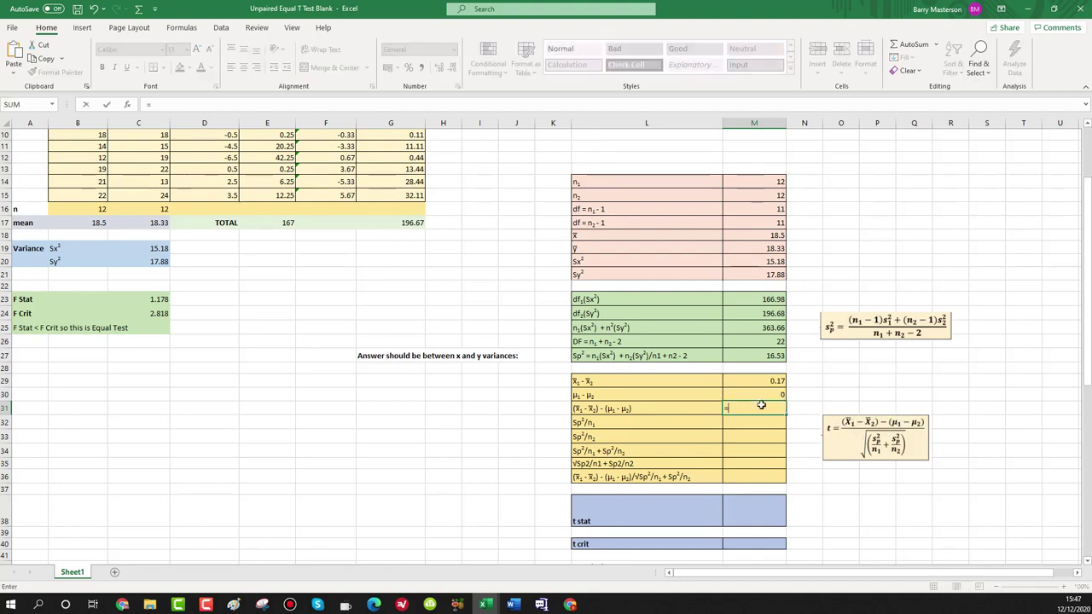
click(772, 382)
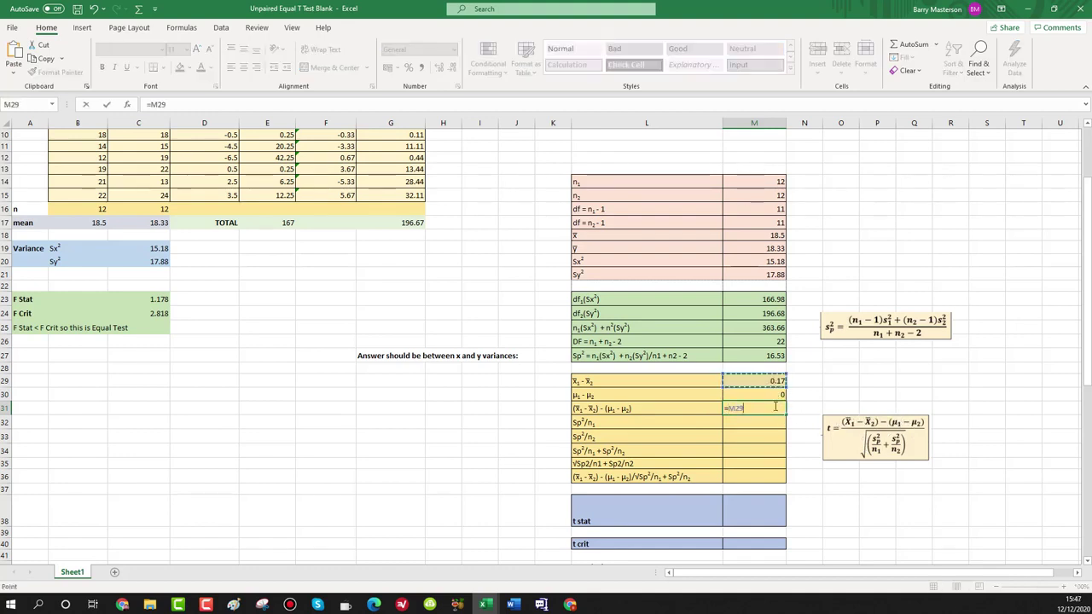
text(-)
click(772, 397)
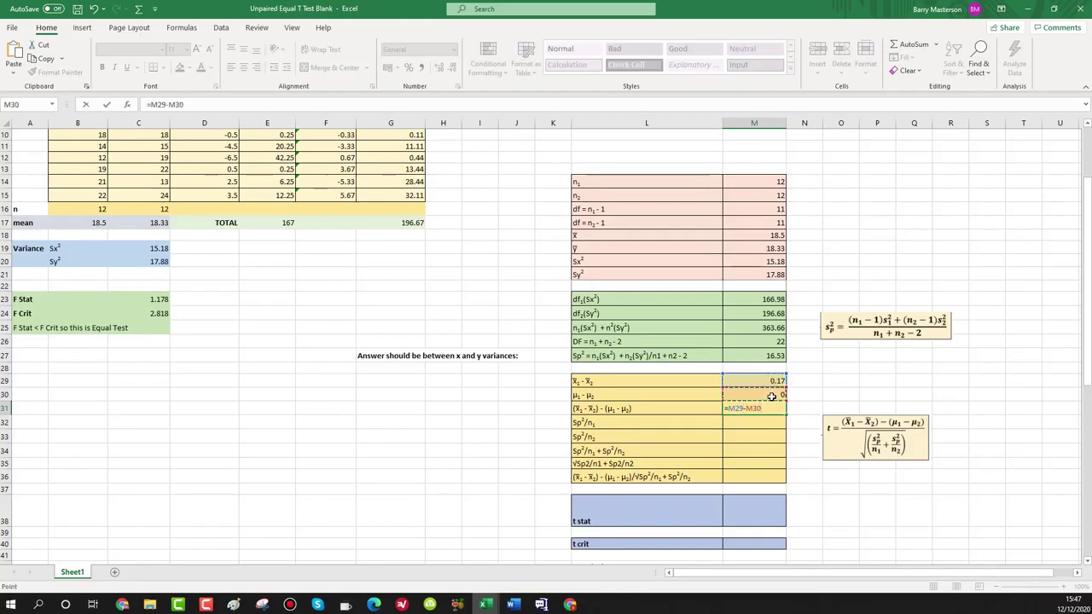
key(Return)
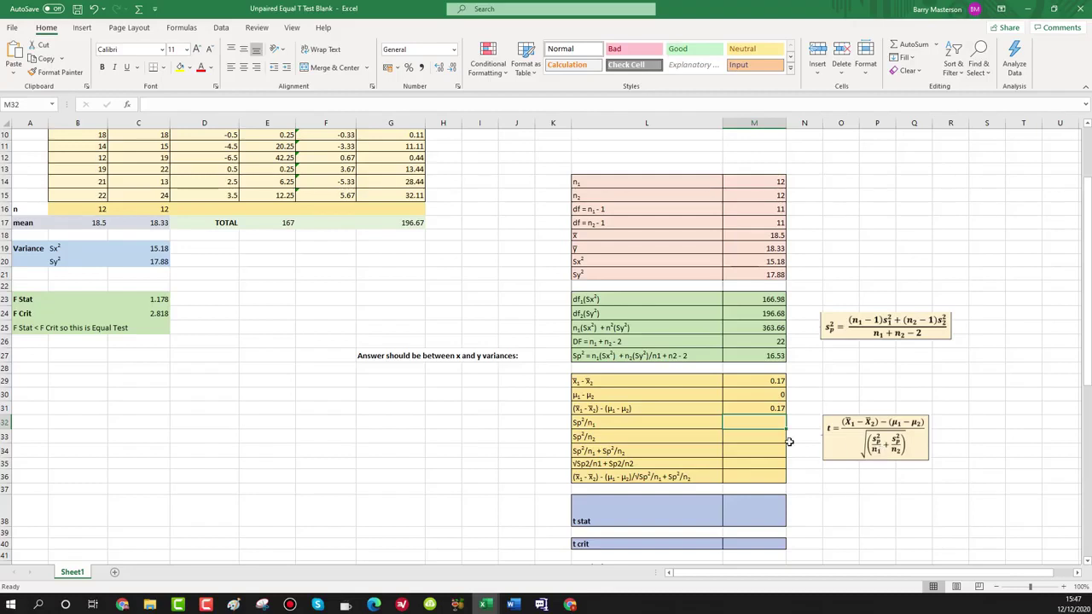
Step: Divide the pooled variance by the first sample size, Sp²/n₁, in M32 with =M27/M14
text(=)
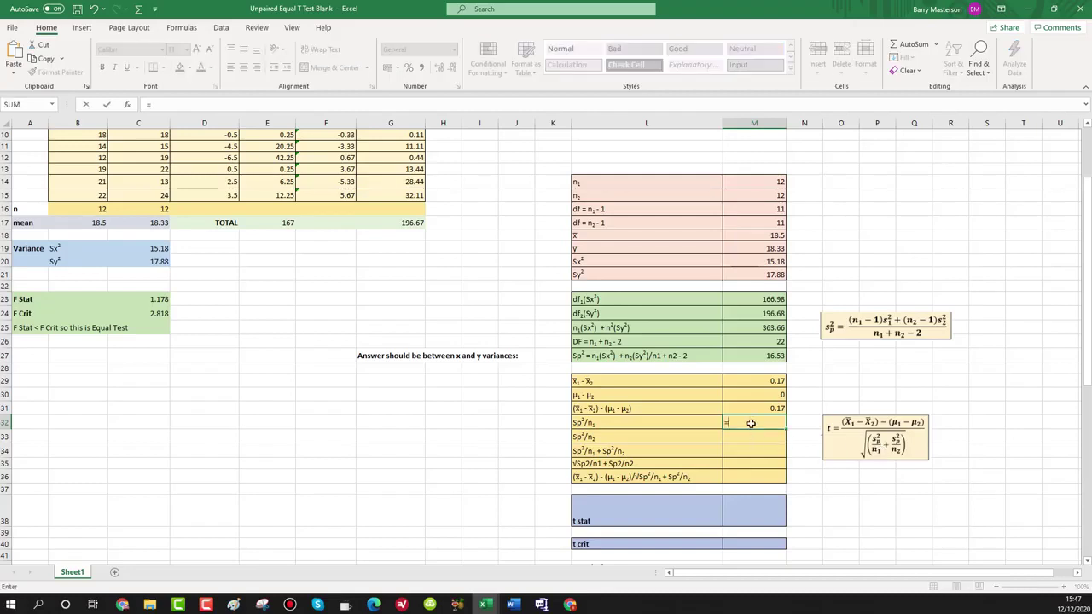
click(770, 356)
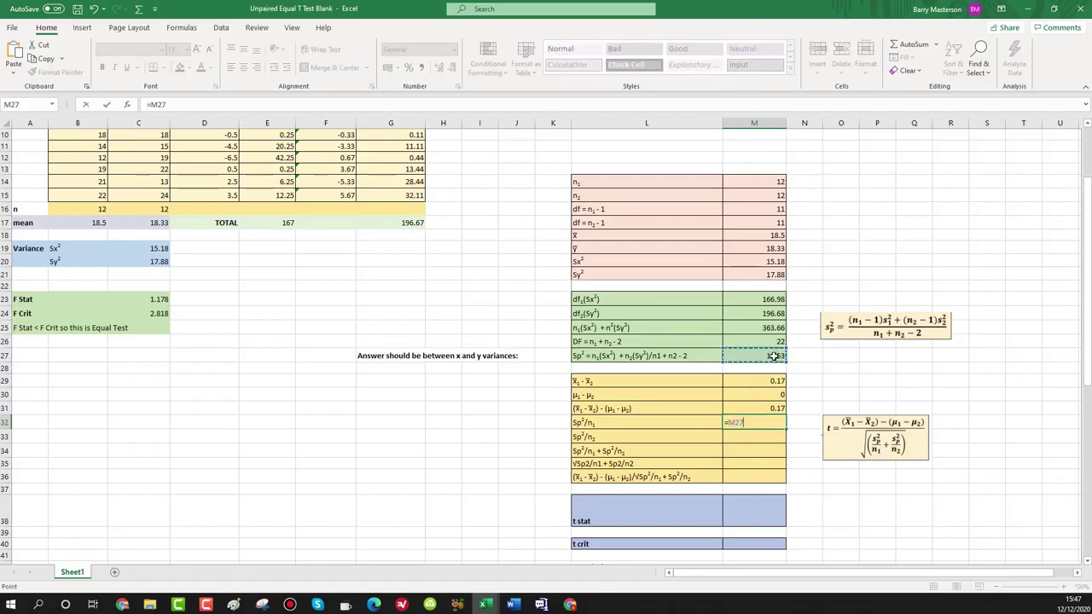
text(/)
click(767, 181)
key(Return)
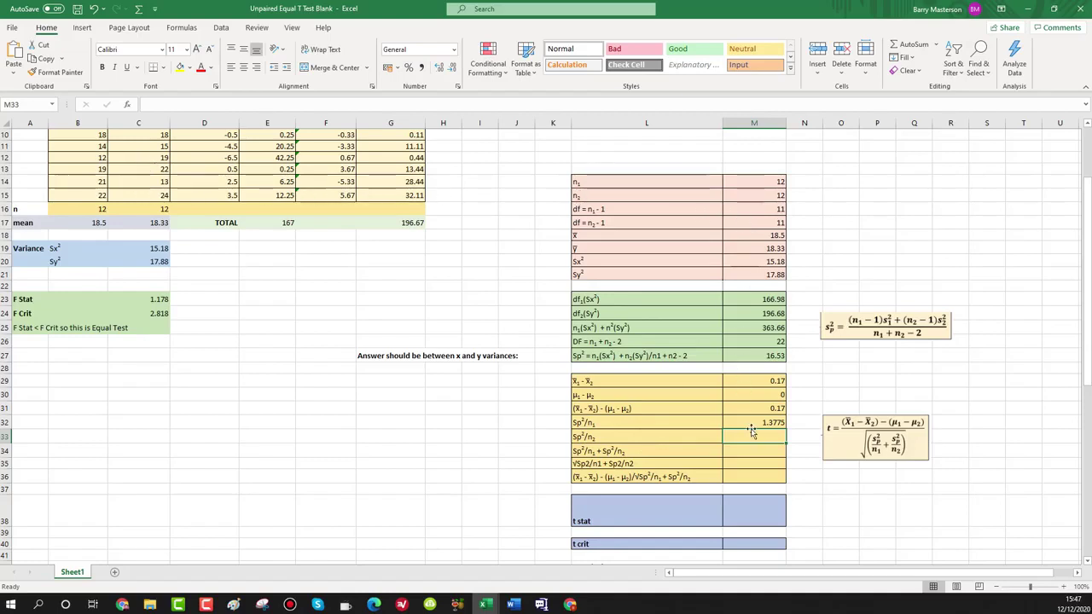
Step: Divide the pooled variance by the second sample size, Sp²/n₂, in M33 with =M27/M15
text(=)
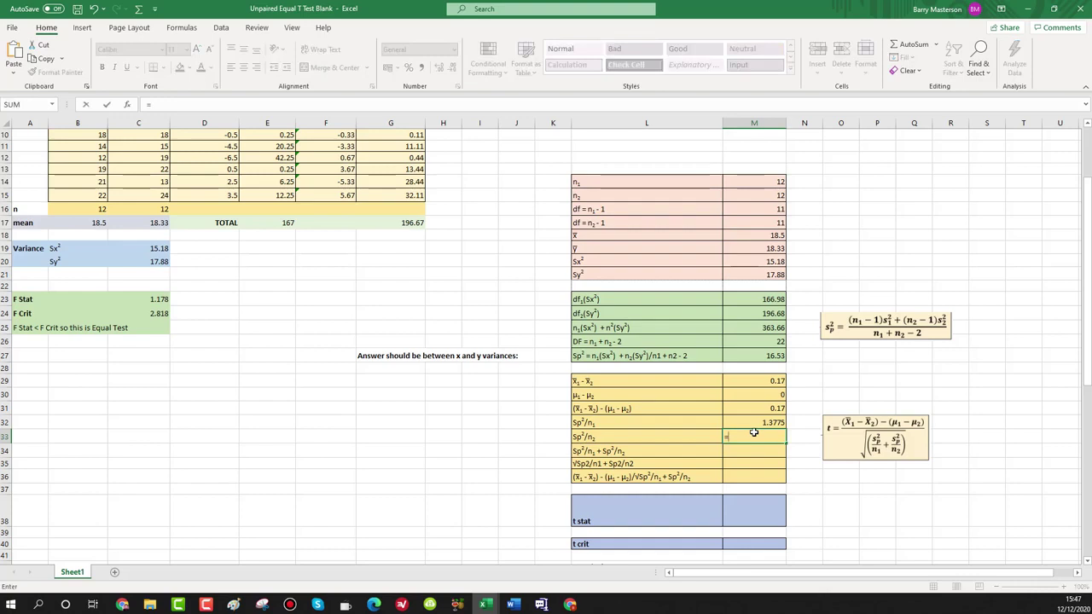
click(769, 355)
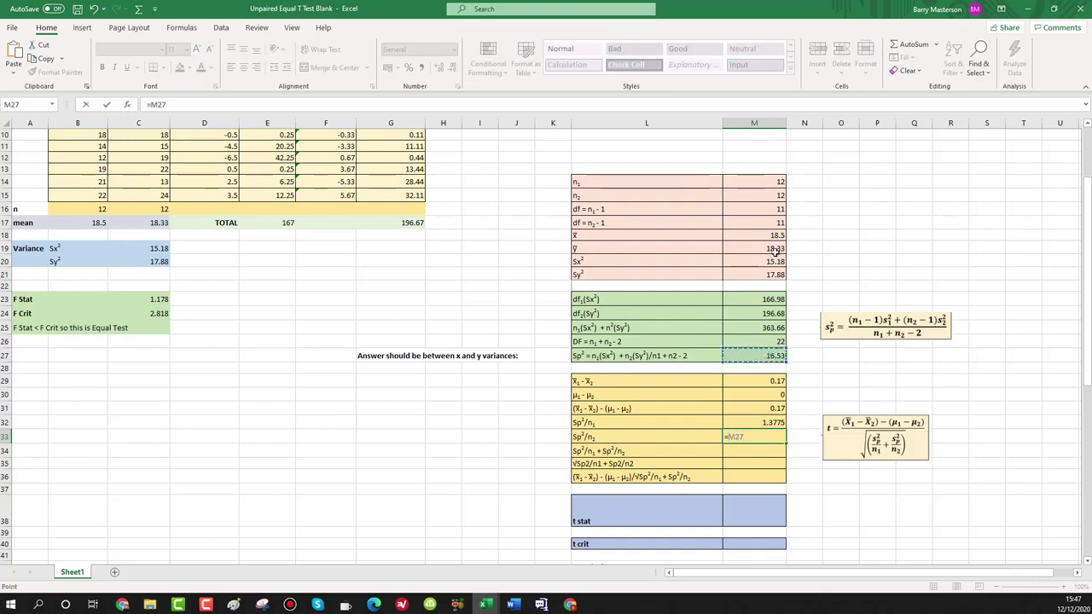
text(/)
click(765, 196)
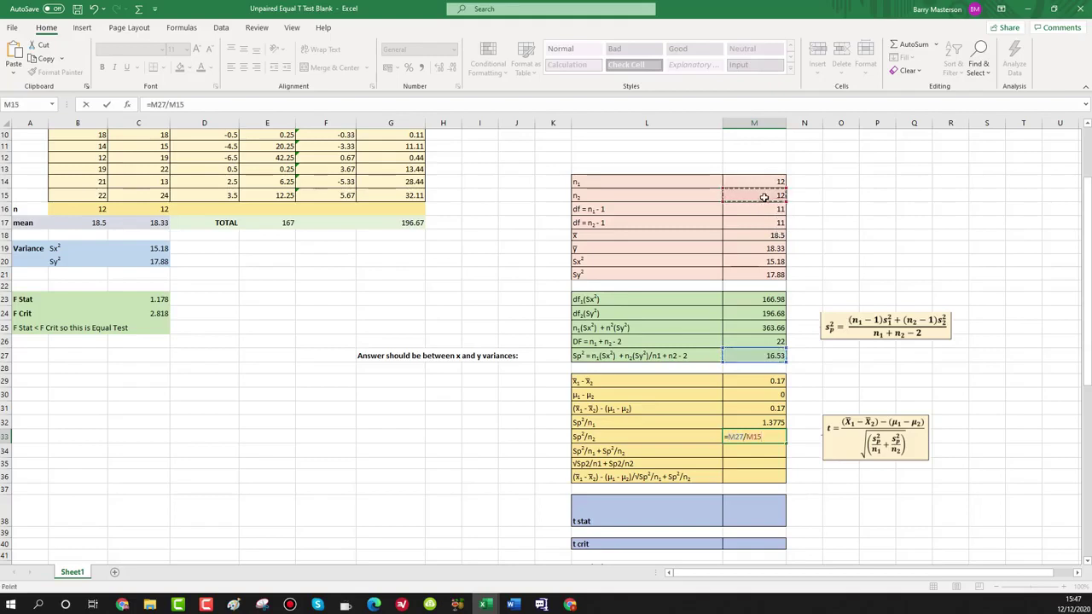
key(Return)
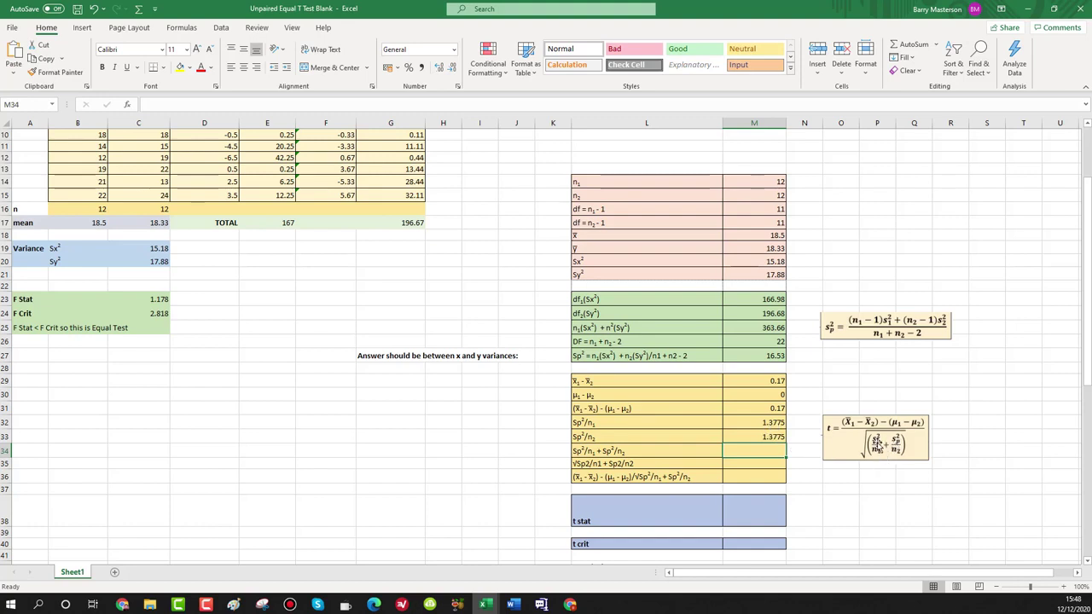
Step: Add the two pooled variance ratios, Sp²/n₁ + Sp²/n₂, in M34 with =M32+M33
text(=)
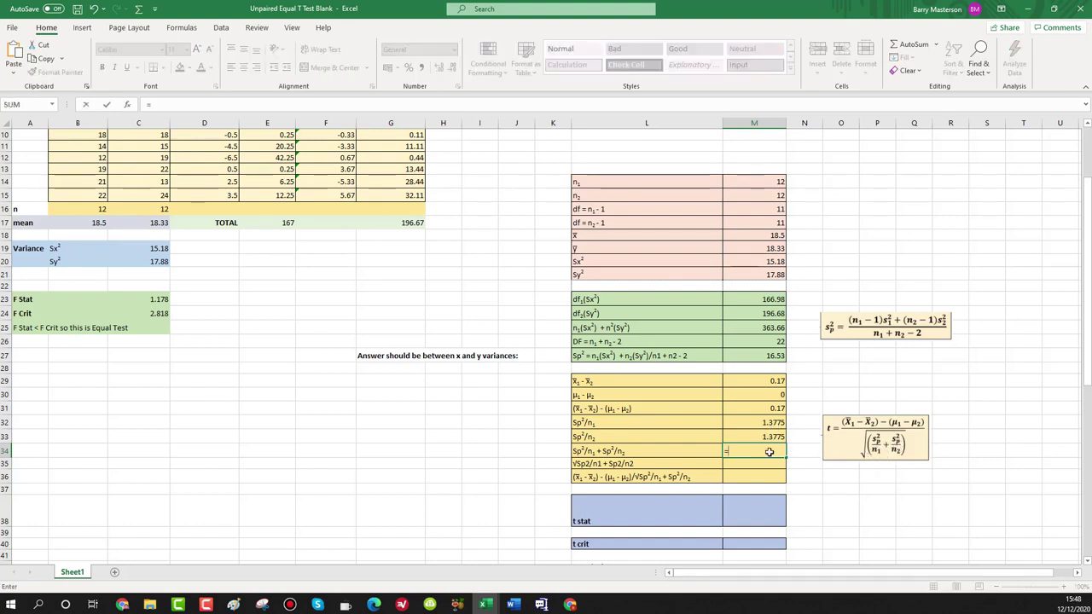
click(772, 424)
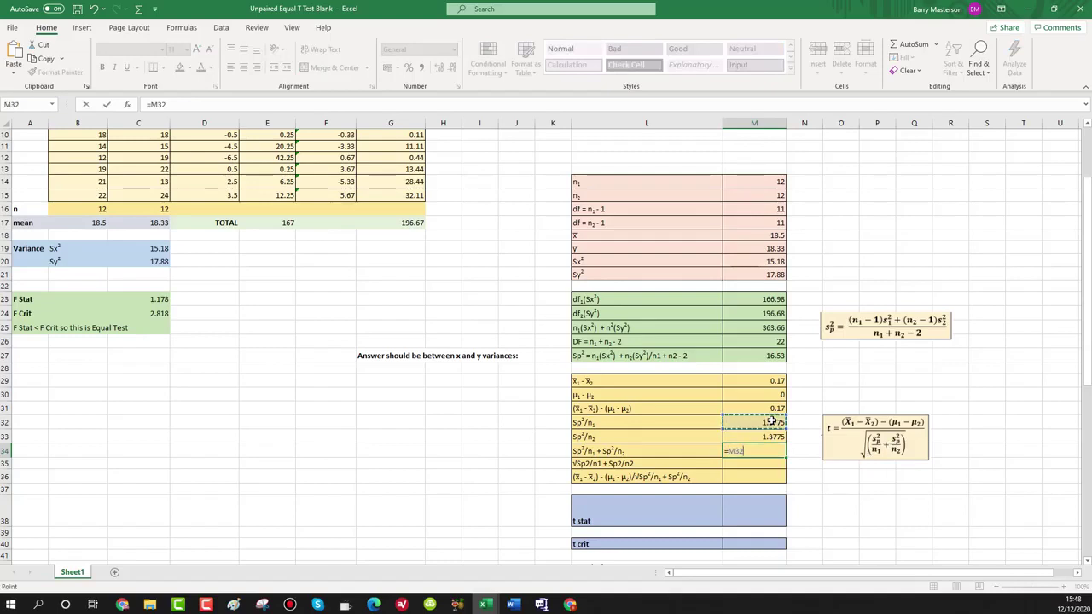
text(+)
click(766, 436)
key(Return)
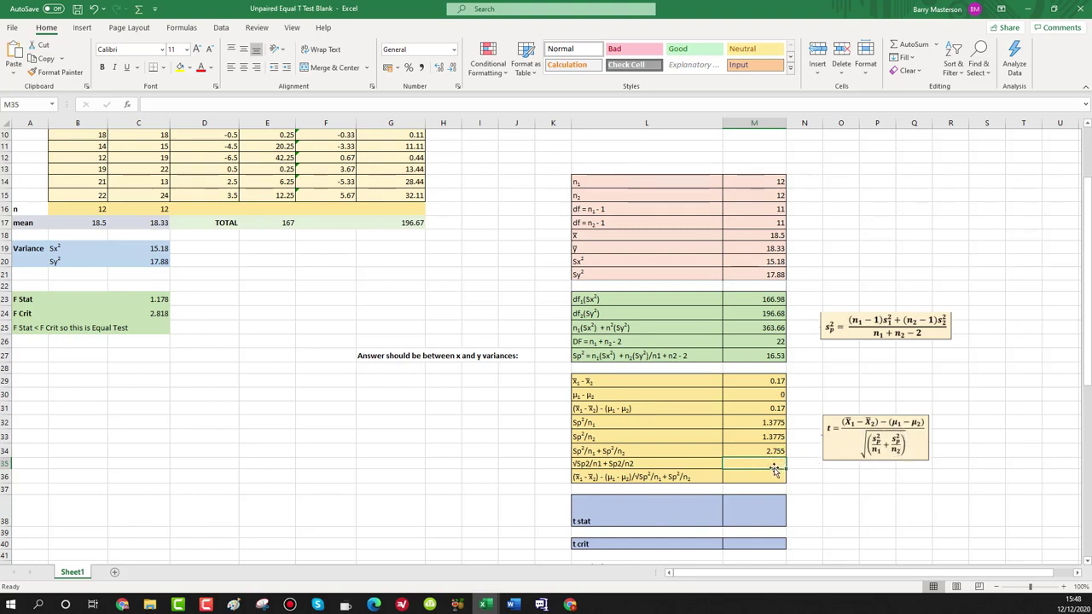
Step: Calculate the square root of the summed pooled variance ratios in M35 with =SQRT(M34)
text(=)
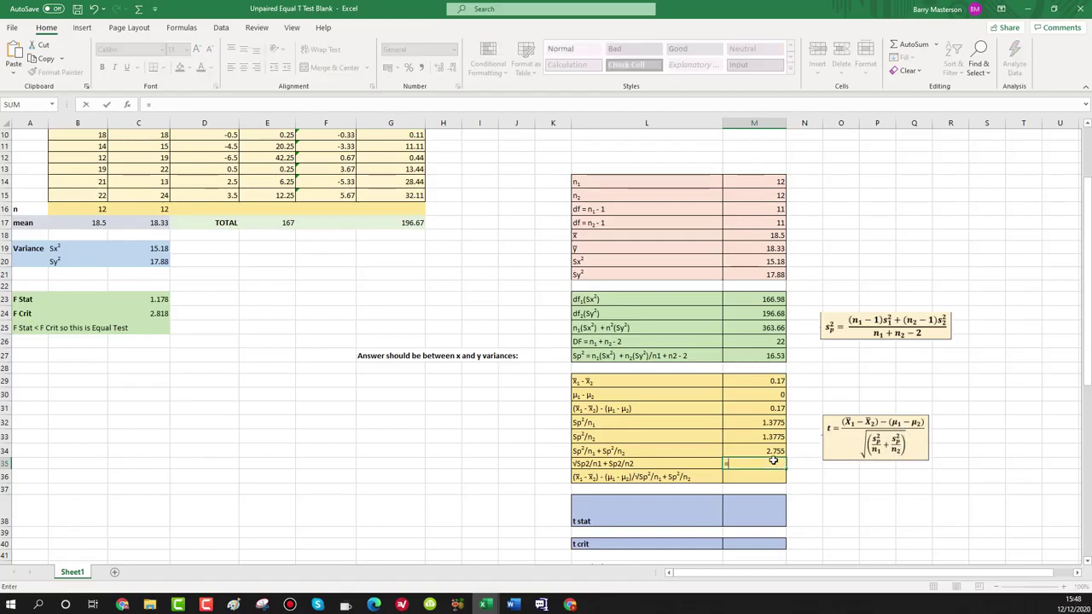
text(SQ)
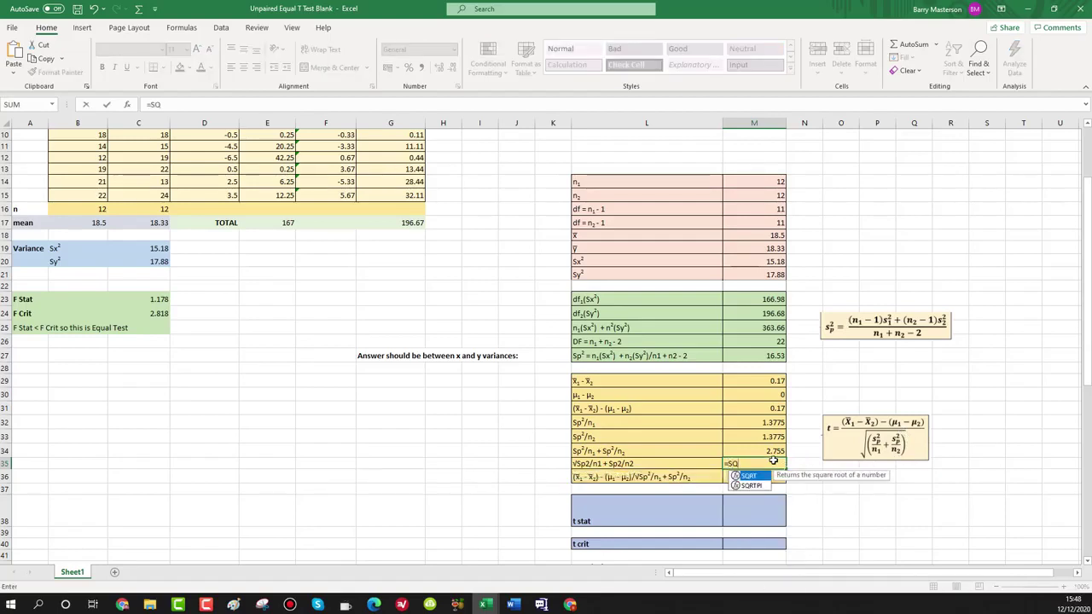
text(RT()
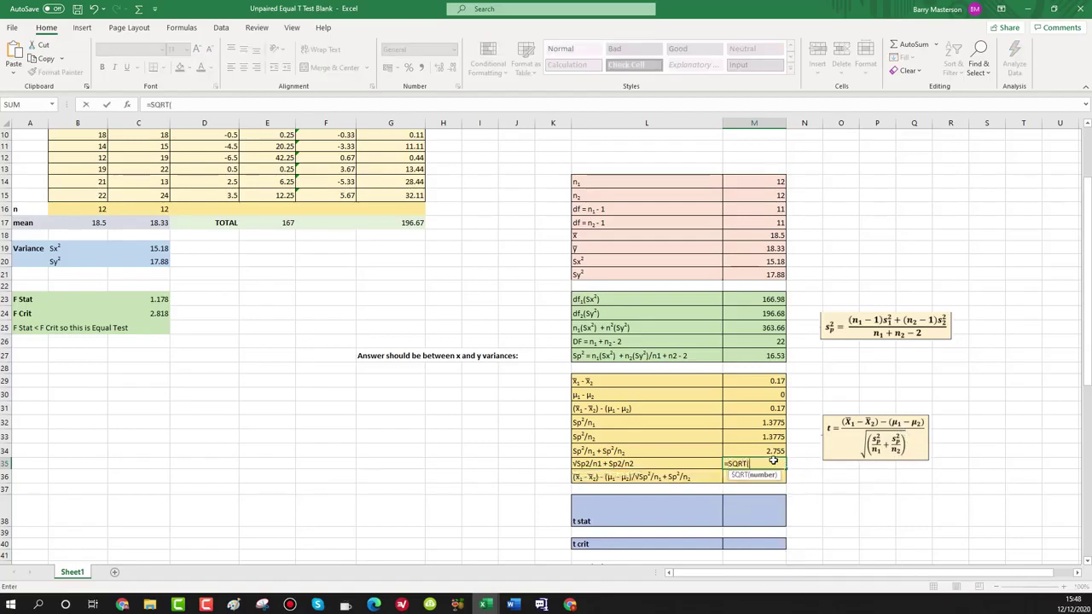
click(780, 449)
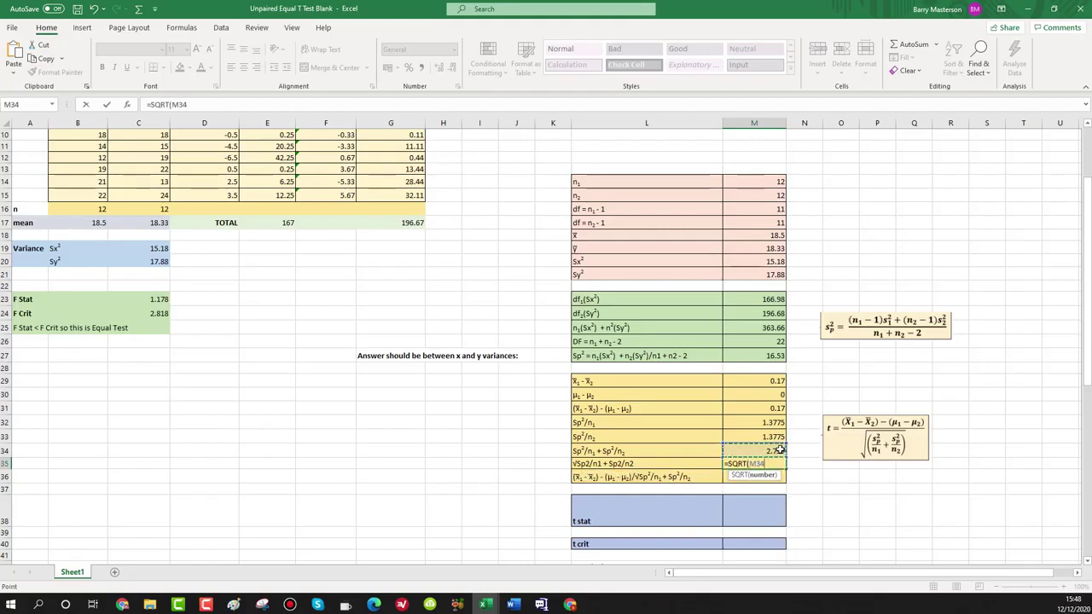
text())
key(Return)
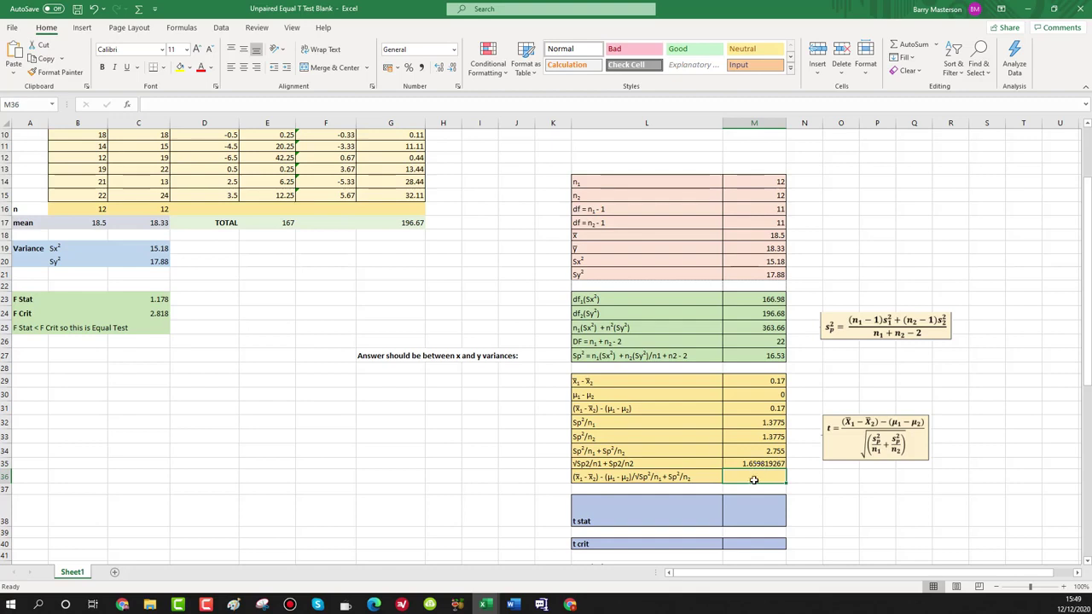
Step: Divide the mean difference numerator by the square root term in M36 with =M31/M35
text(=)
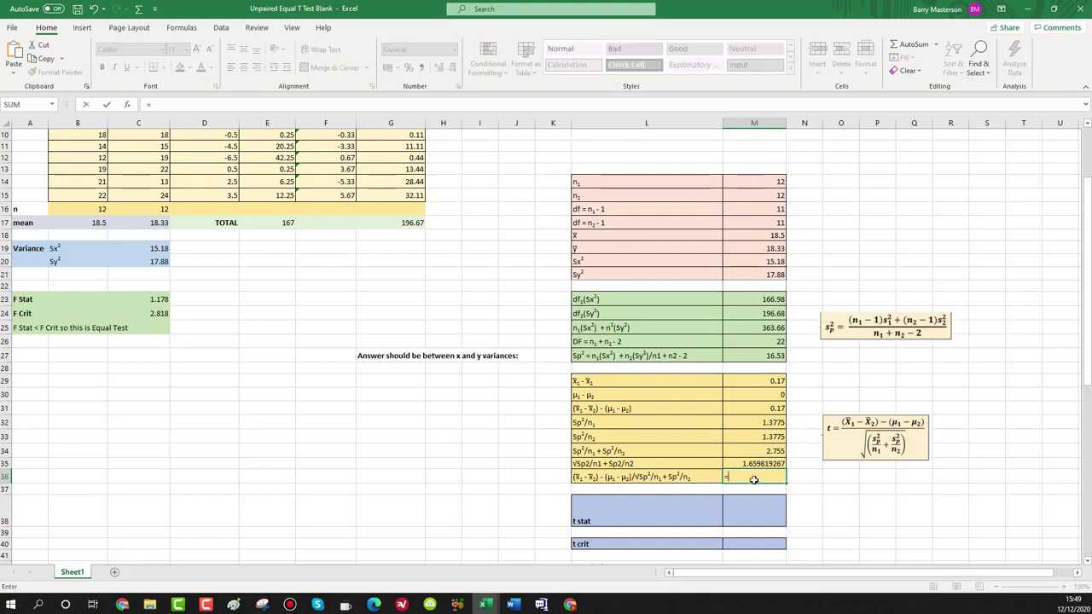
click(768, 383)
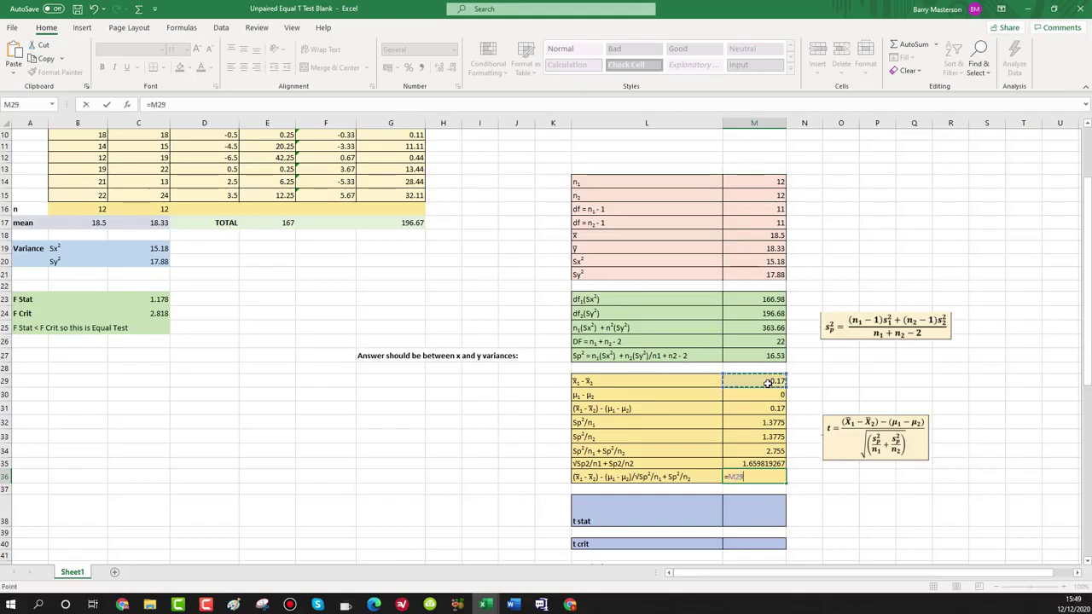
key(BackSpace)
key(BackSpace)
key(BackSpace)
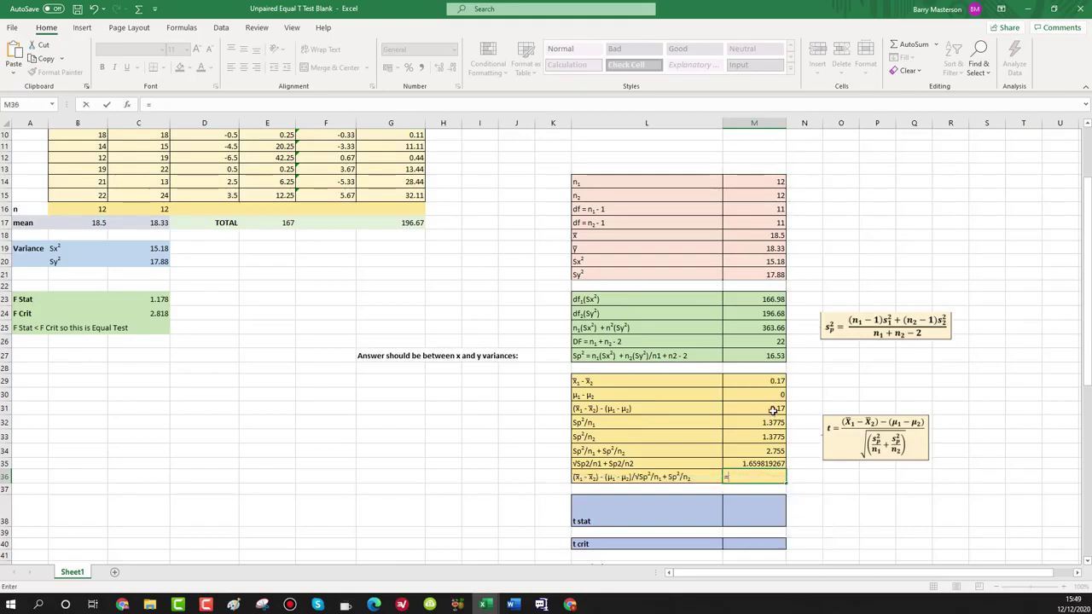
click(774, 409)
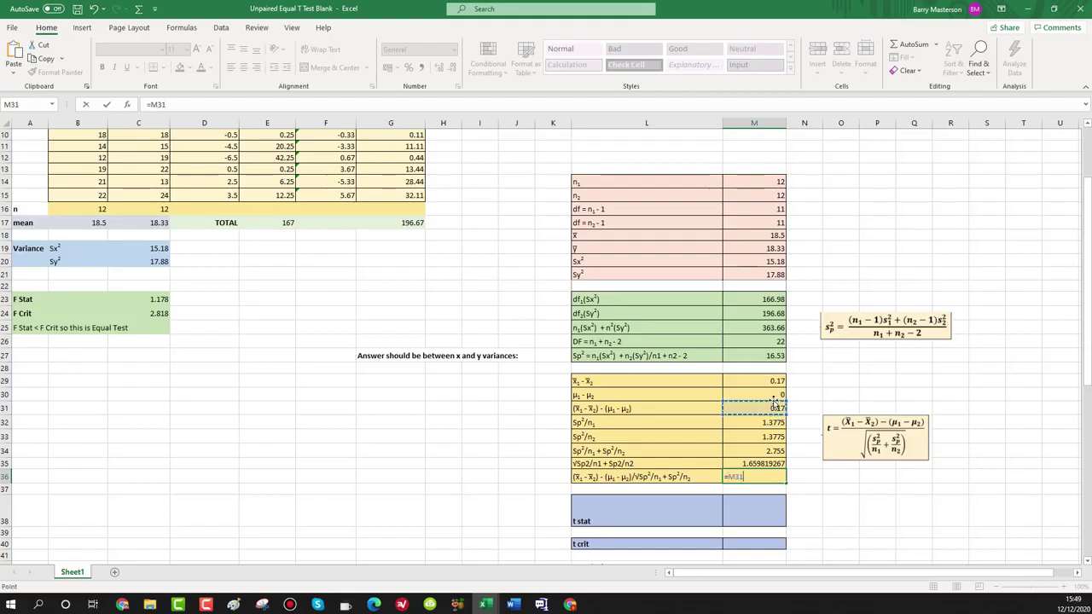
text(/)
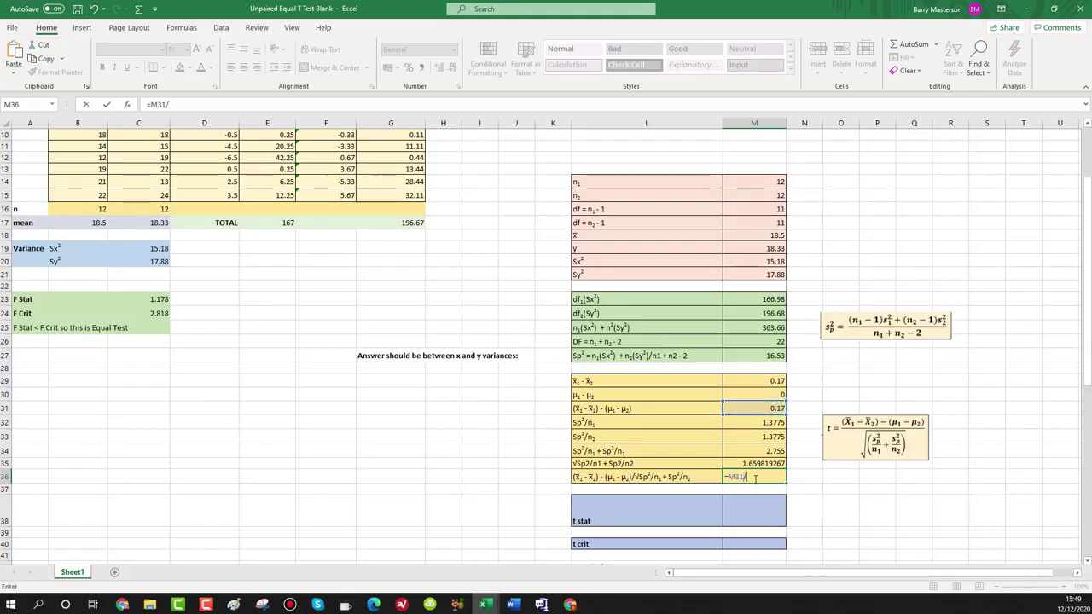
click(758, 464)
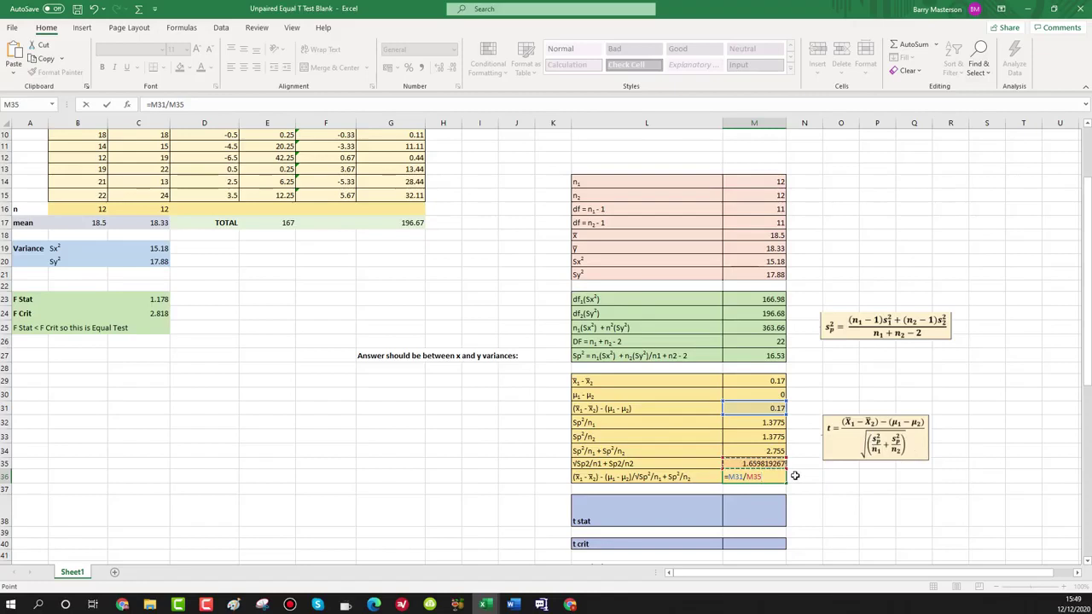
key(Return)
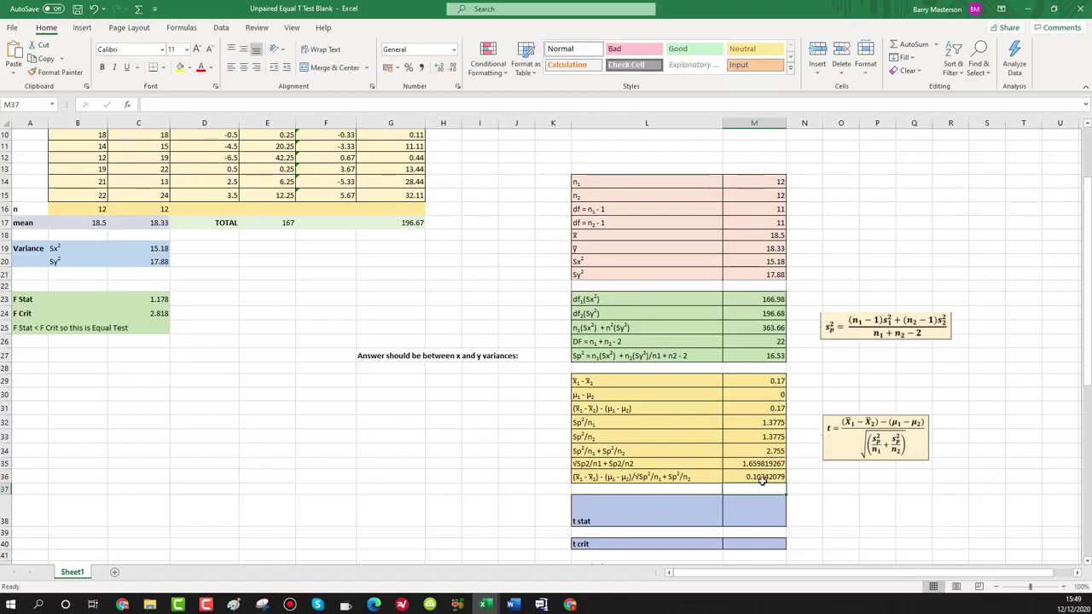
Step: Enter 0.102 as the t stat in M38
scroll(772, 487, down, 1)
click(765, 482)
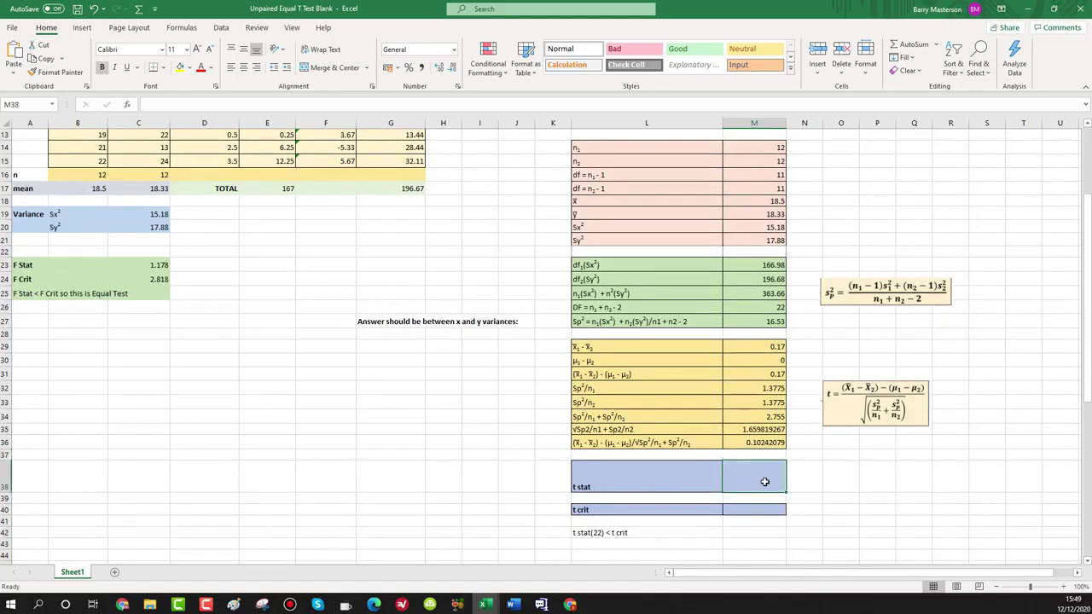
text(0.102)
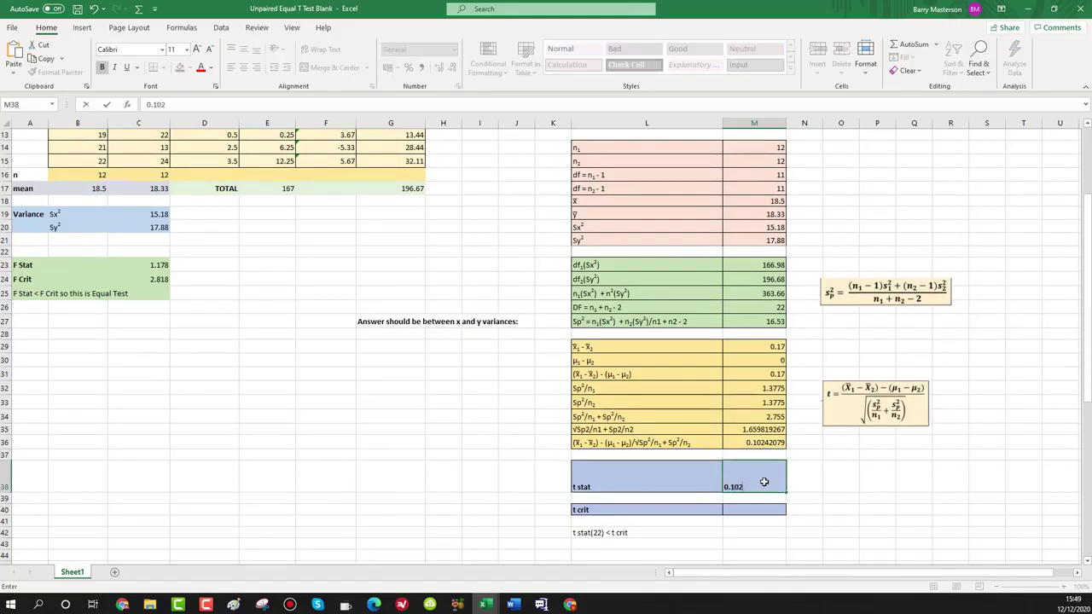
click(848, 499)
scroll(848, 499, down, 1)
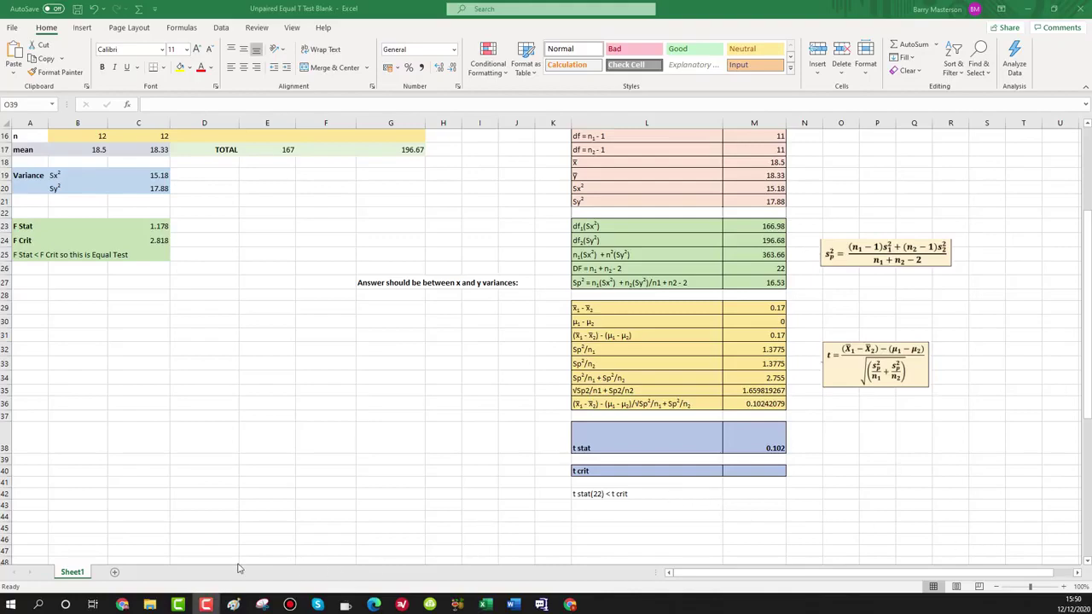
Step: Switch to the T-Distribution Table page in Chrome and examine the one-tail critical values
mouse_move(122, 604)
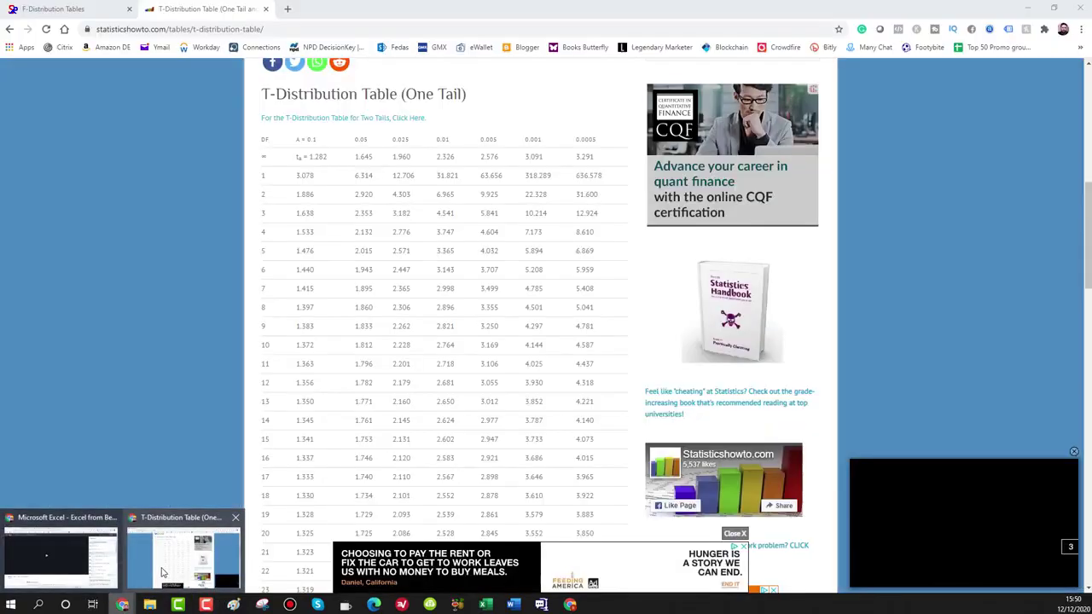
click(164, 572)
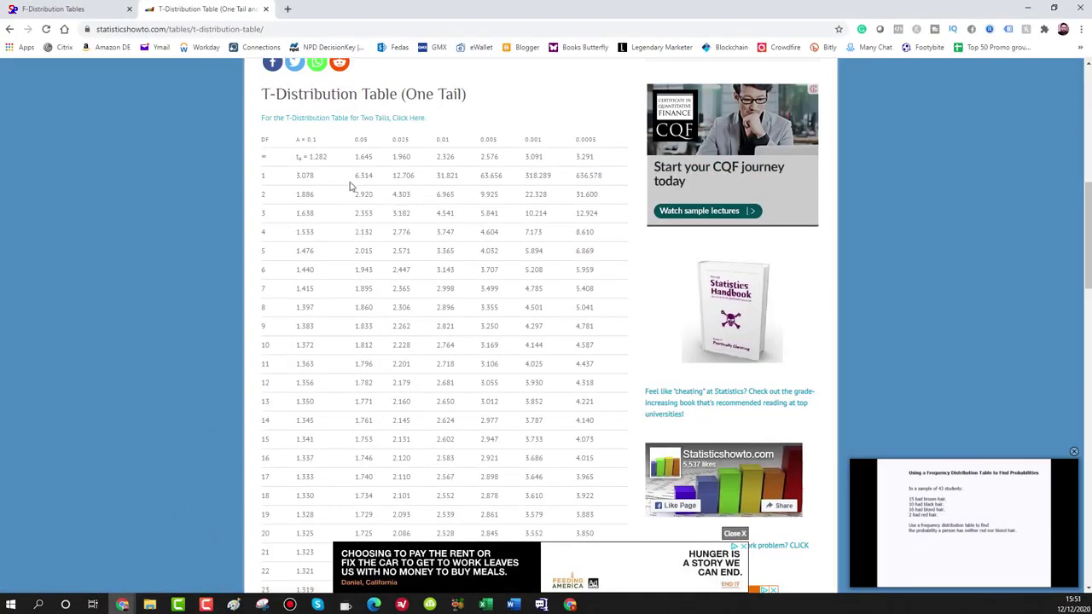
scroll(354, 188, up, 1)
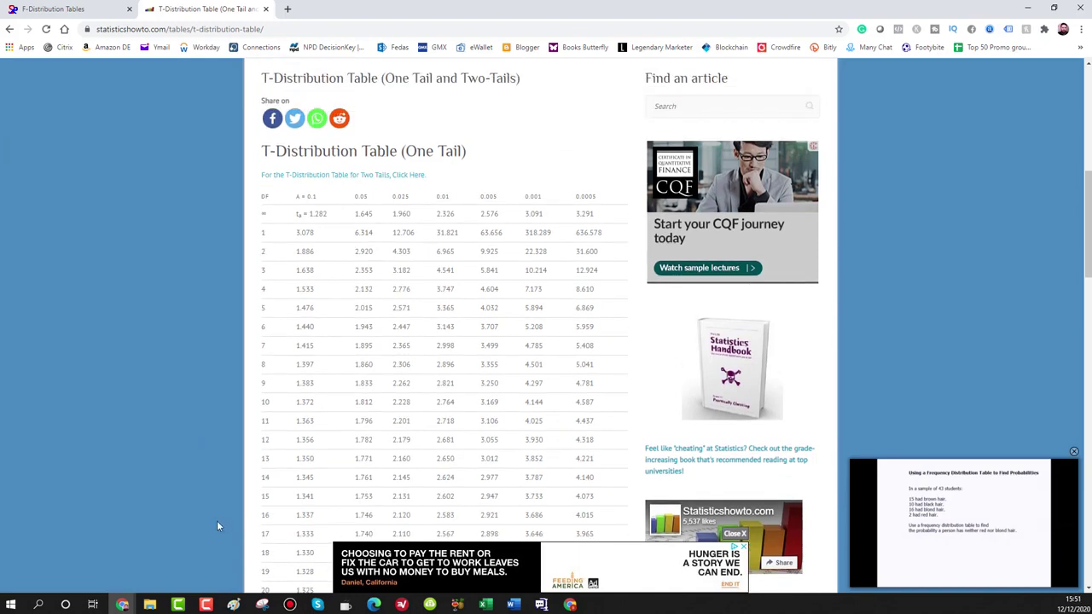
Step: Return to the Unpaired Equal T Test Blank workbook in Excel and check the hypotheses and significance level α
click(485, 603)
click(518, 563)
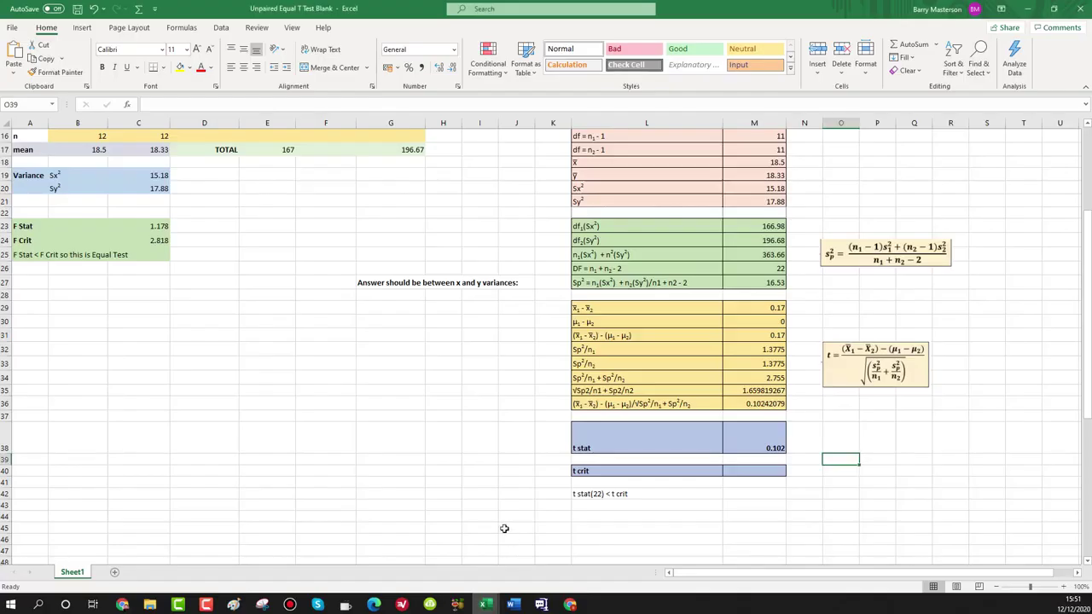
scroll(452, 418, up, 6)
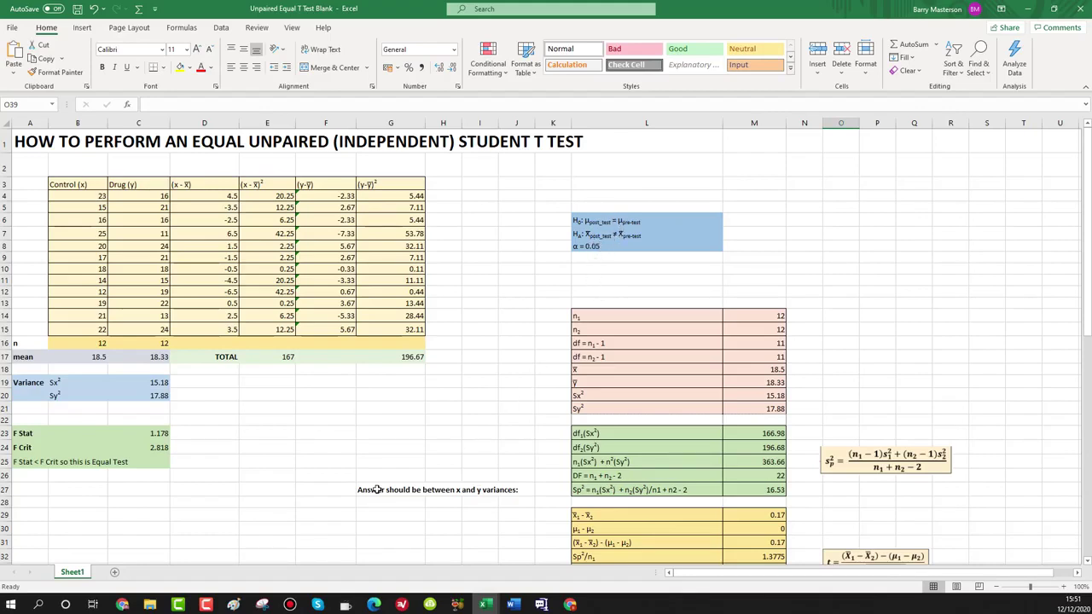
Step: Switch to the T-Distribution Table page in Chrome and find the Two Tails T Distribution Table
mouse_move(122, 604)
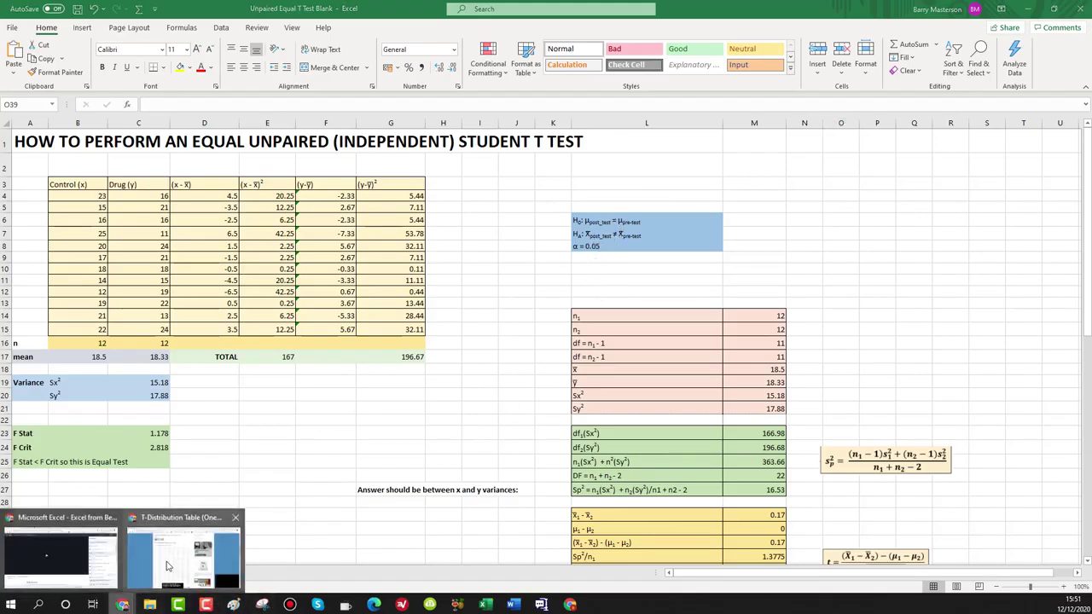
click(184, 559)
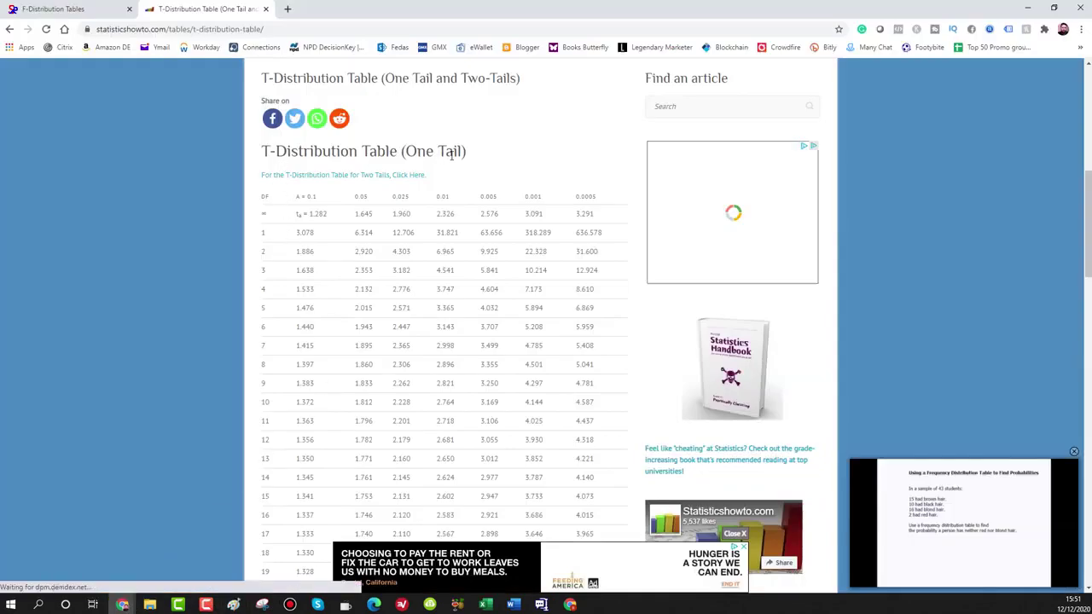
scroll(441, 214, down, 10)
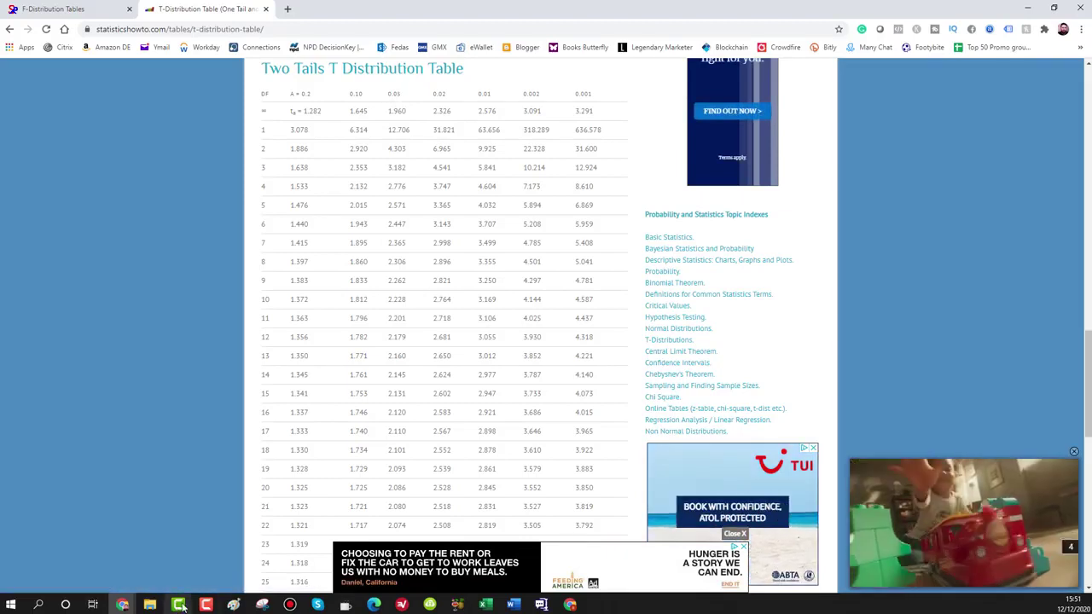
Step: Return to the Unpaired Equal T Test Blank workbook in Excel and check the sample sizes and degrees of freedom
mouse_move(485, 602)
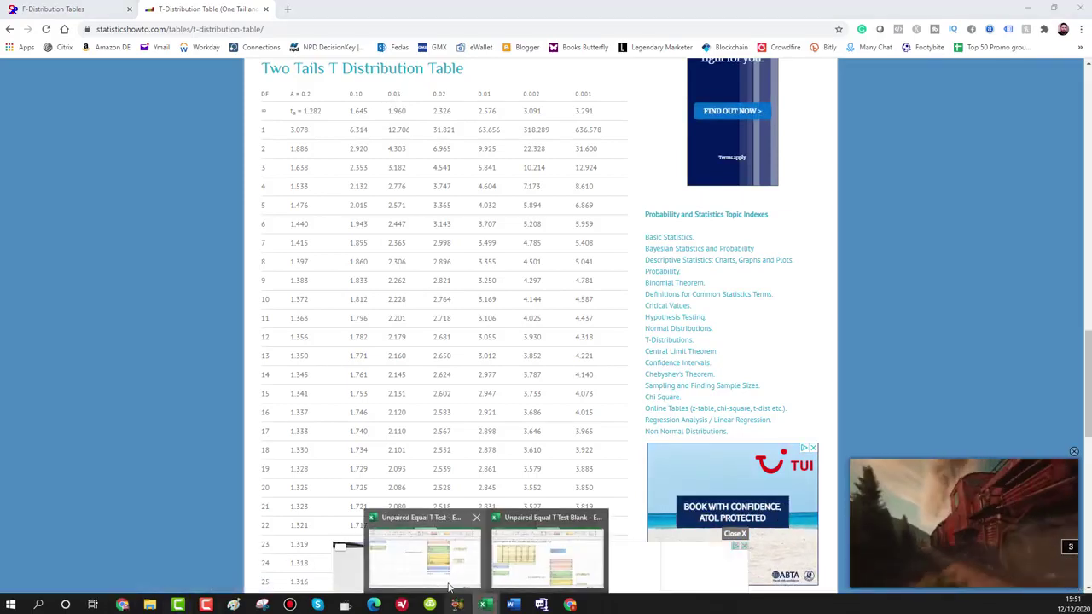
click(503, 580)
scroll(497, 469, down, 2)
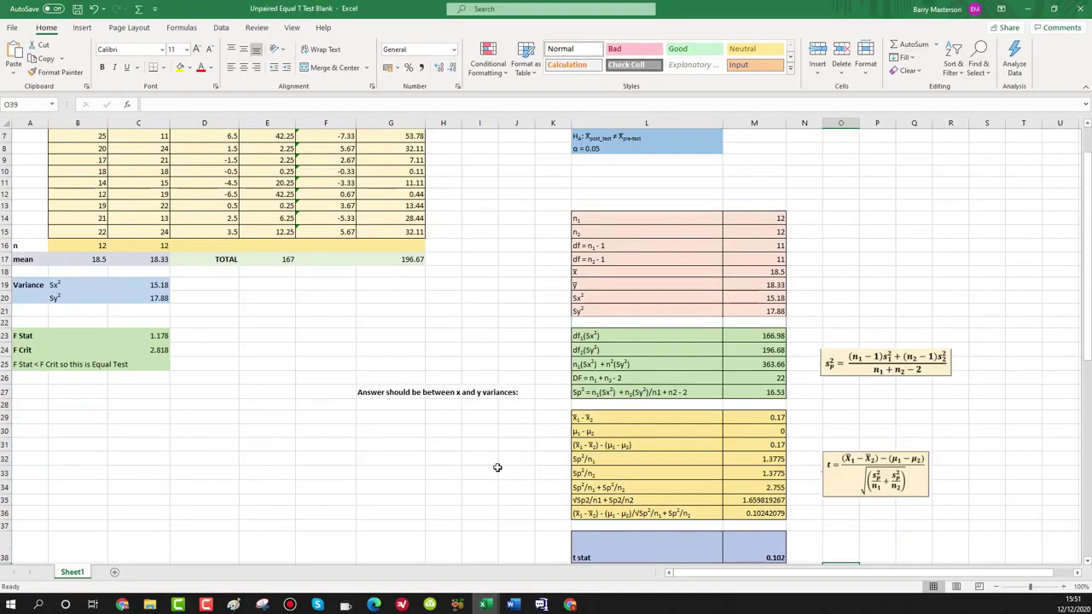
scroll(496, 468, down, 1)
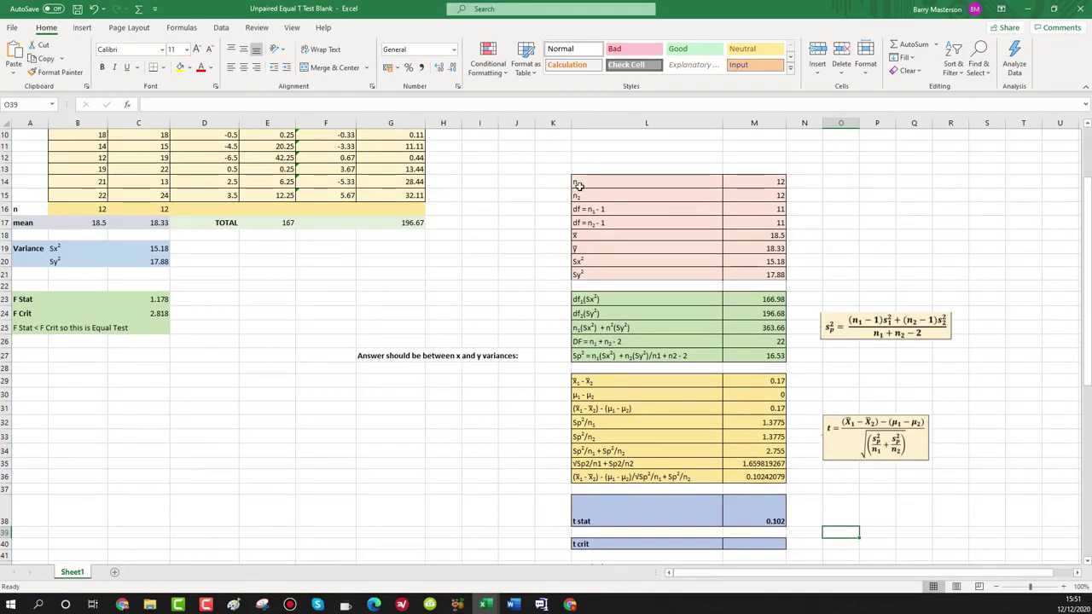
scroll(256, 192, up, 3)
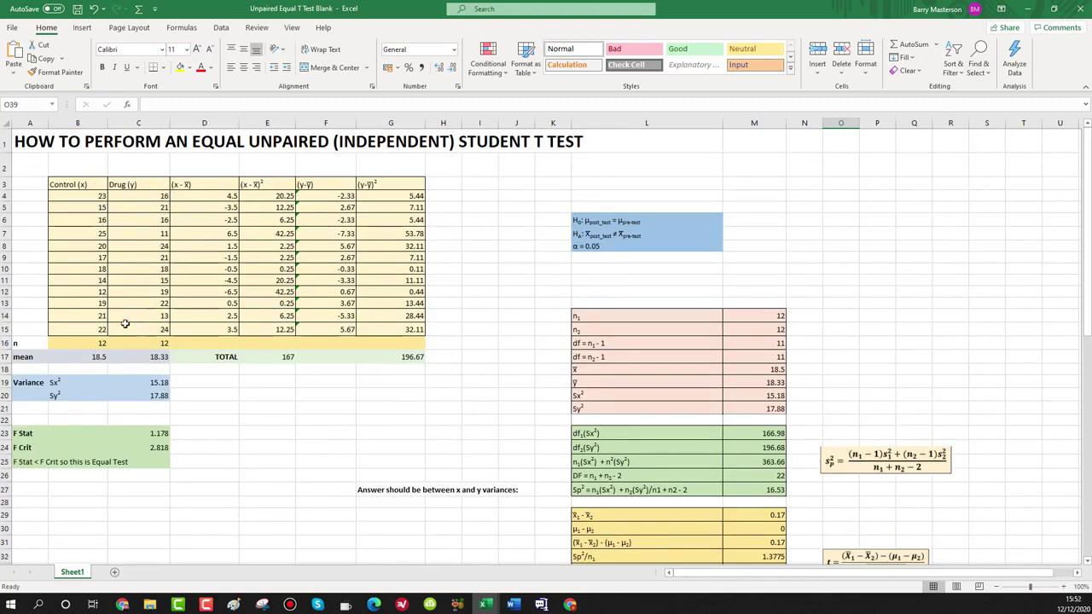
scroll(505, 373, down, 2)
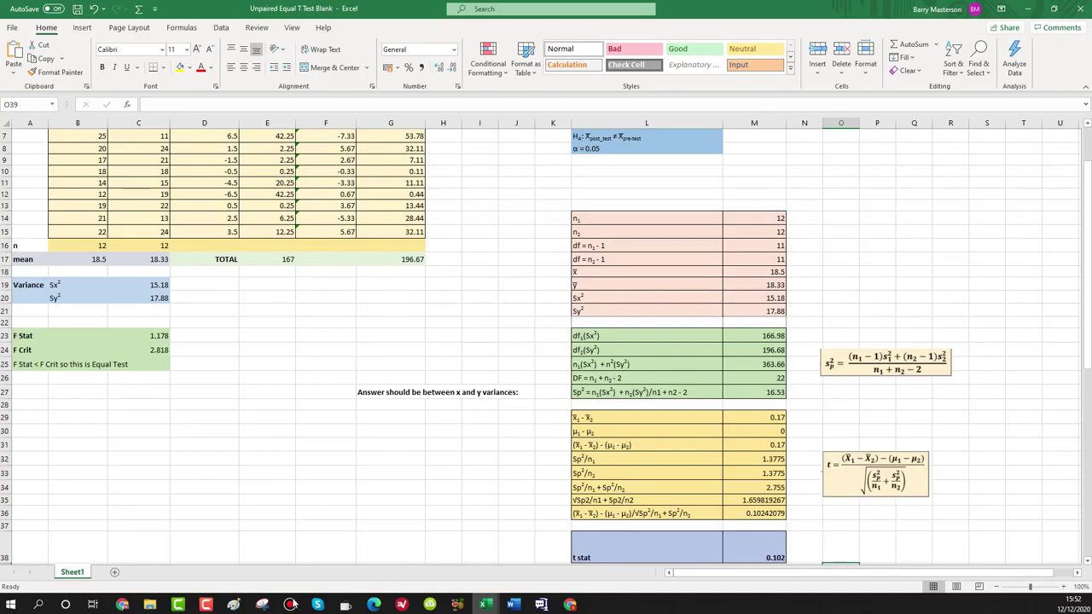
Step: Switch to the T-Distribution Table page in Chrome and copy the two-tailed critical value 2.074 for DF 22 at 0.05
mouse_move(122, 606)
click(166, 573)
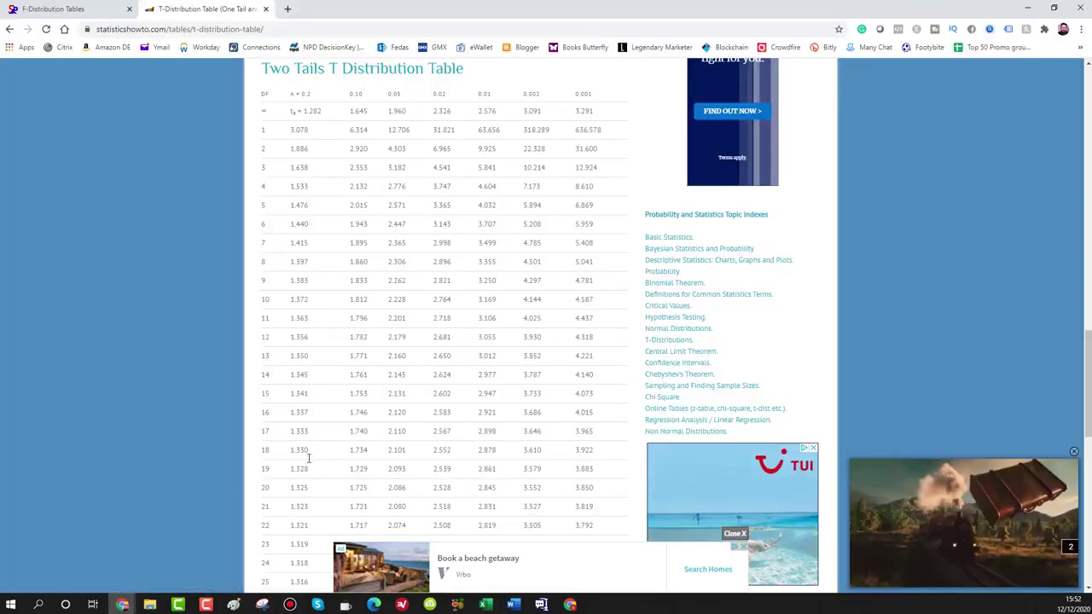
scroll(286, 472, down, 1)
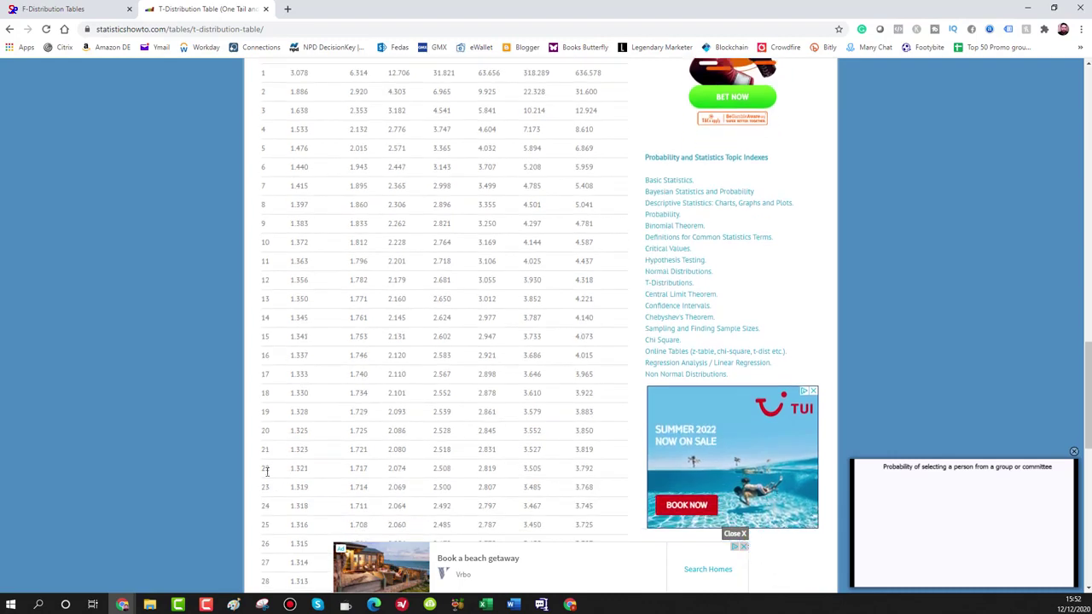
scroll(393, 472, up, 3)
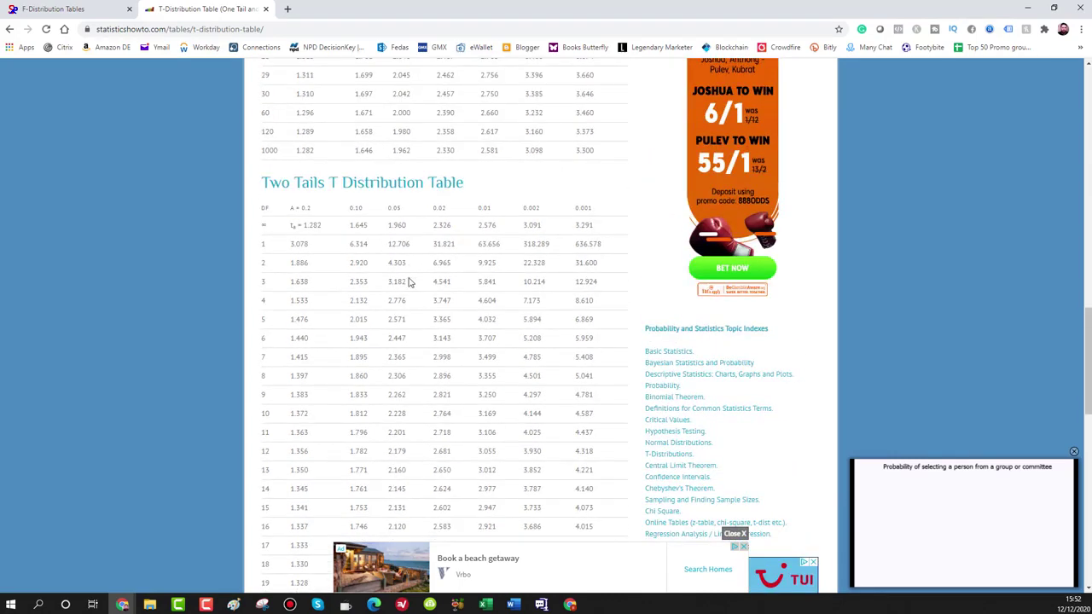
scroll(408, 273, down, 3)
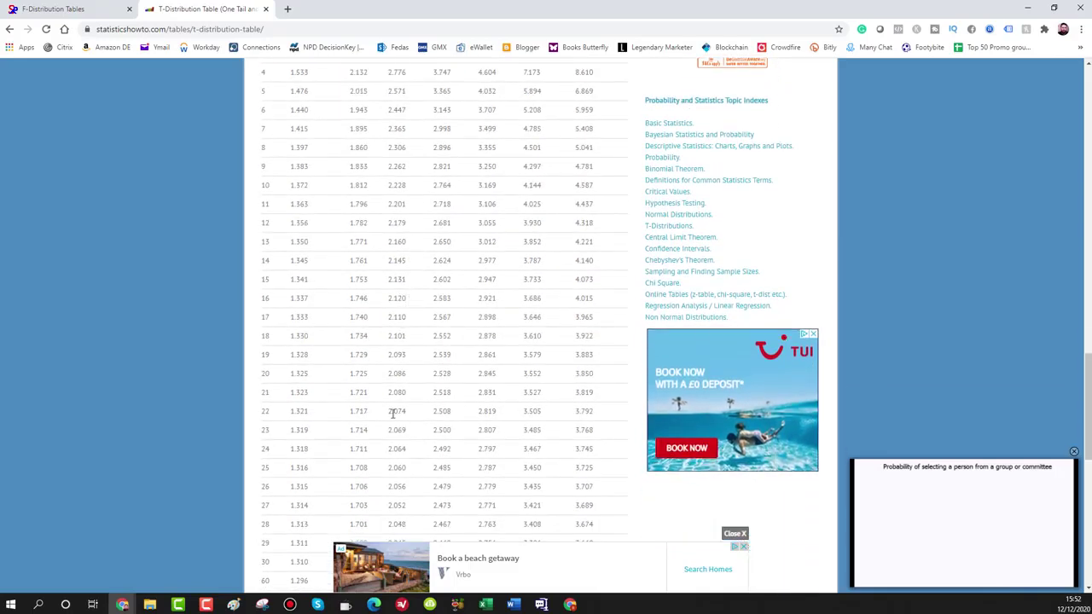
drag(387, 411, 407, 410)
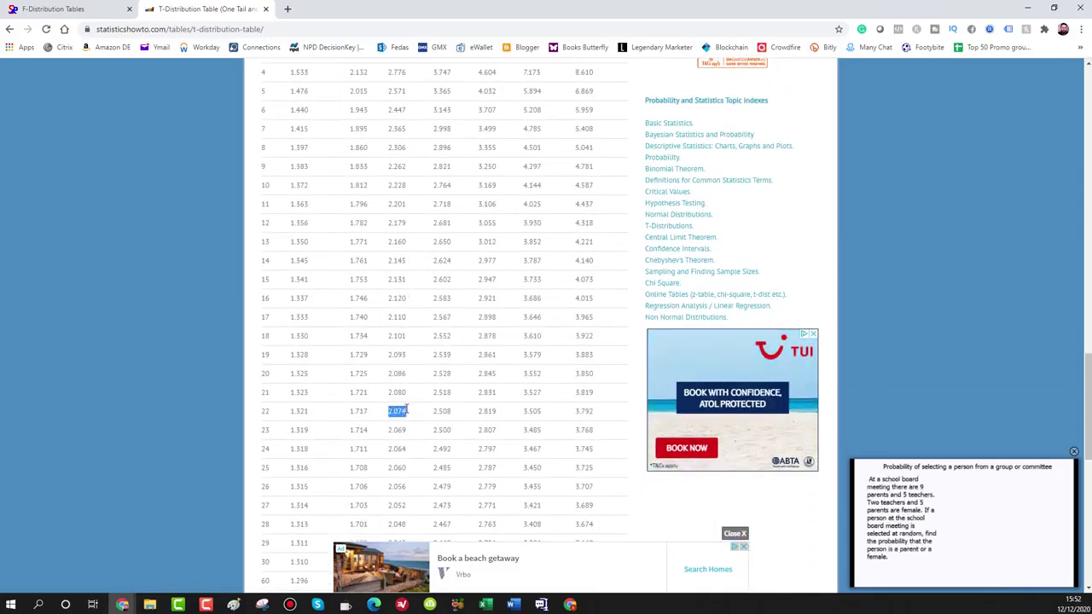
right_click(401, 413)
click(419, 421)
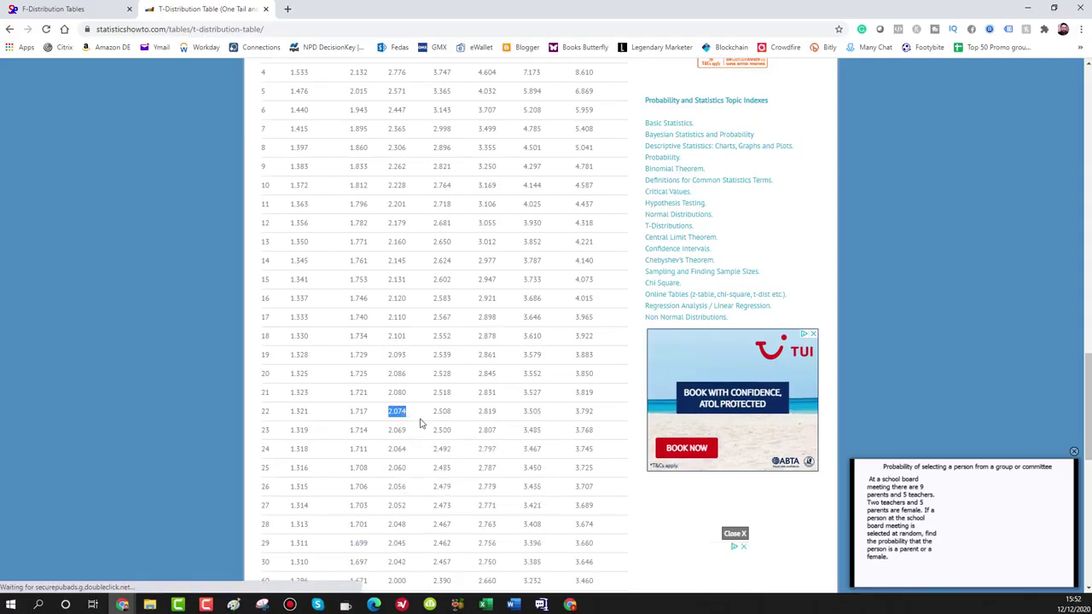
Step: Switch back to the Excel workbook and paste 2.074 as the t crit value in M40
key(alt+Tab)
scroll(648, 481, down, 1)
scroll(648, 481, down, 2)
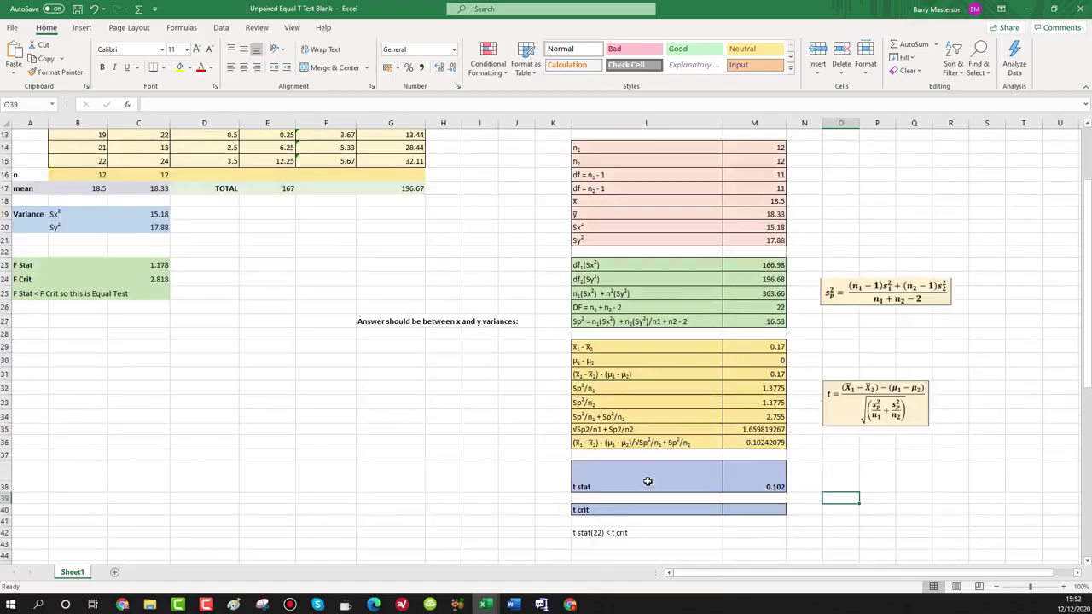
click(739, 514)
double_click(745, 510)
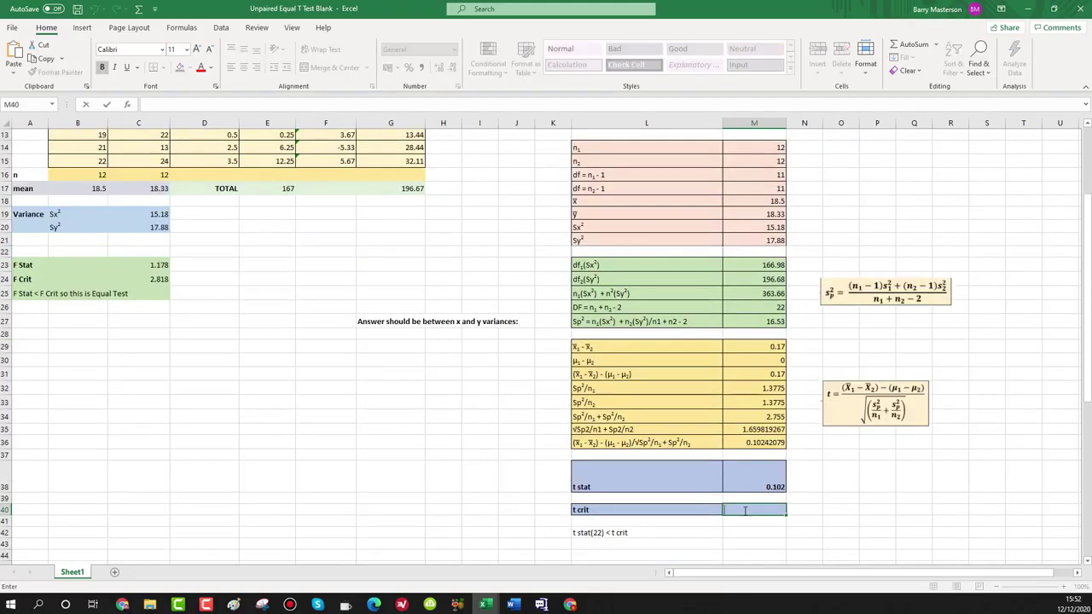
right_click(744, 510)
click(776, 449)
click(807, 507)
Step: Enter the conclusion "Fail to reject" in M42 beside the t stat(22) < t crit comparison
click(768, 532)
scroll(755, 529, down, 2)
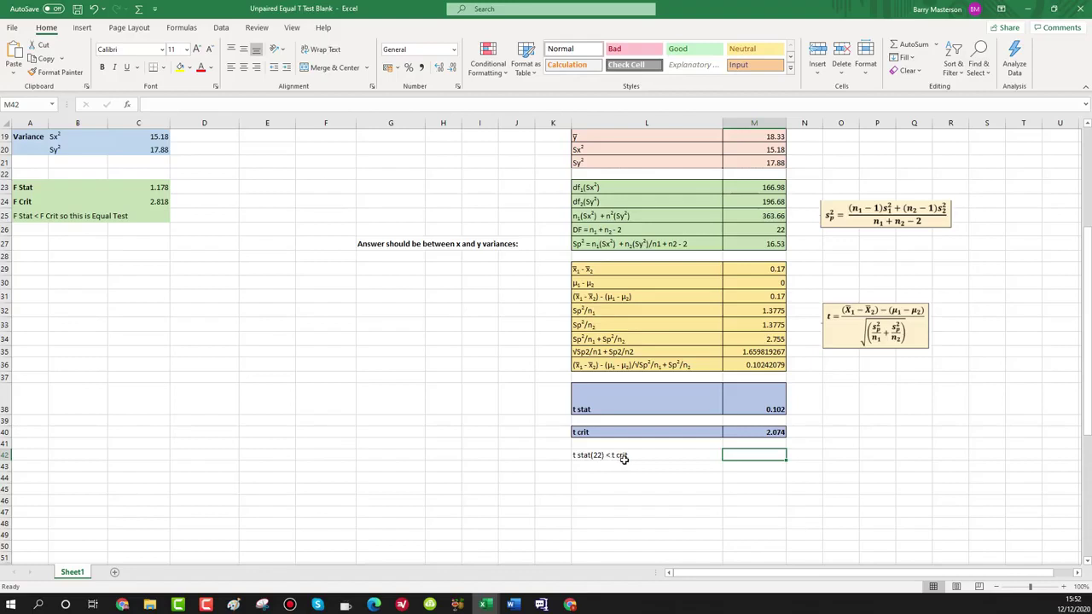
double_click(749, 456)
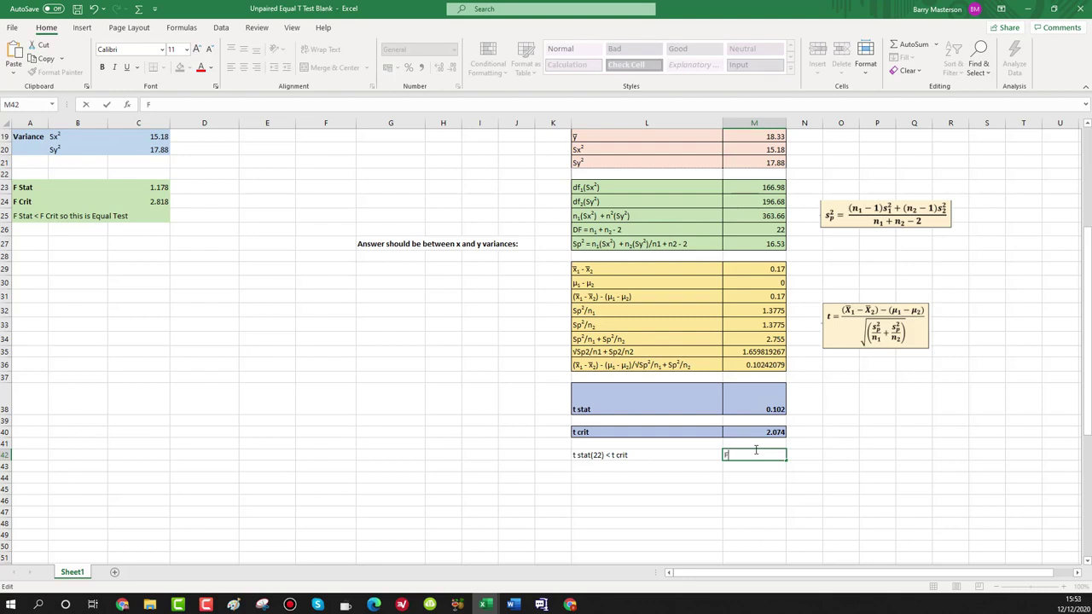
text(Fail to reject)
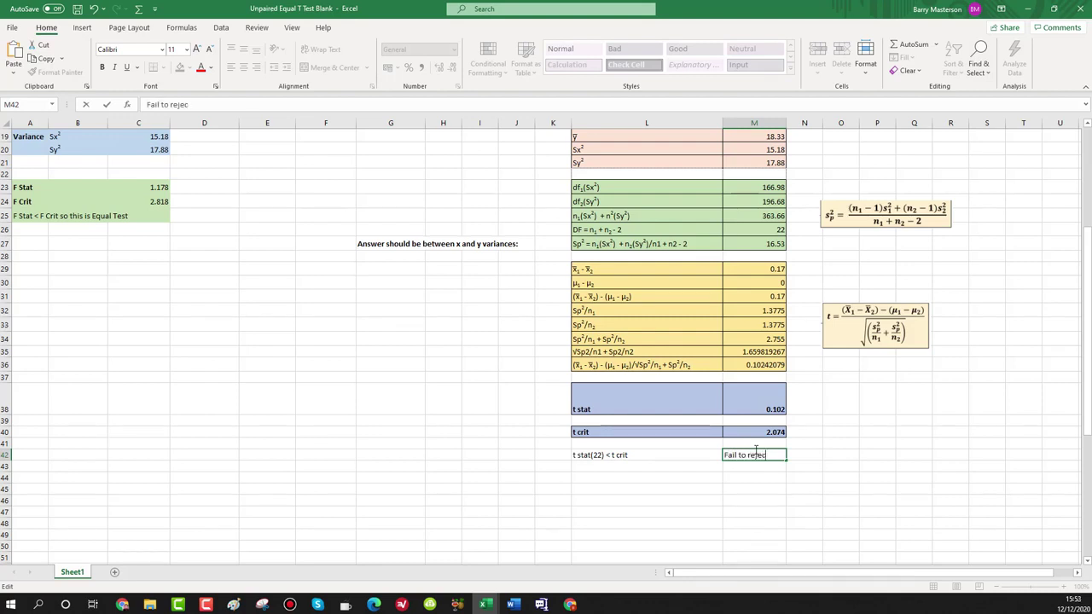